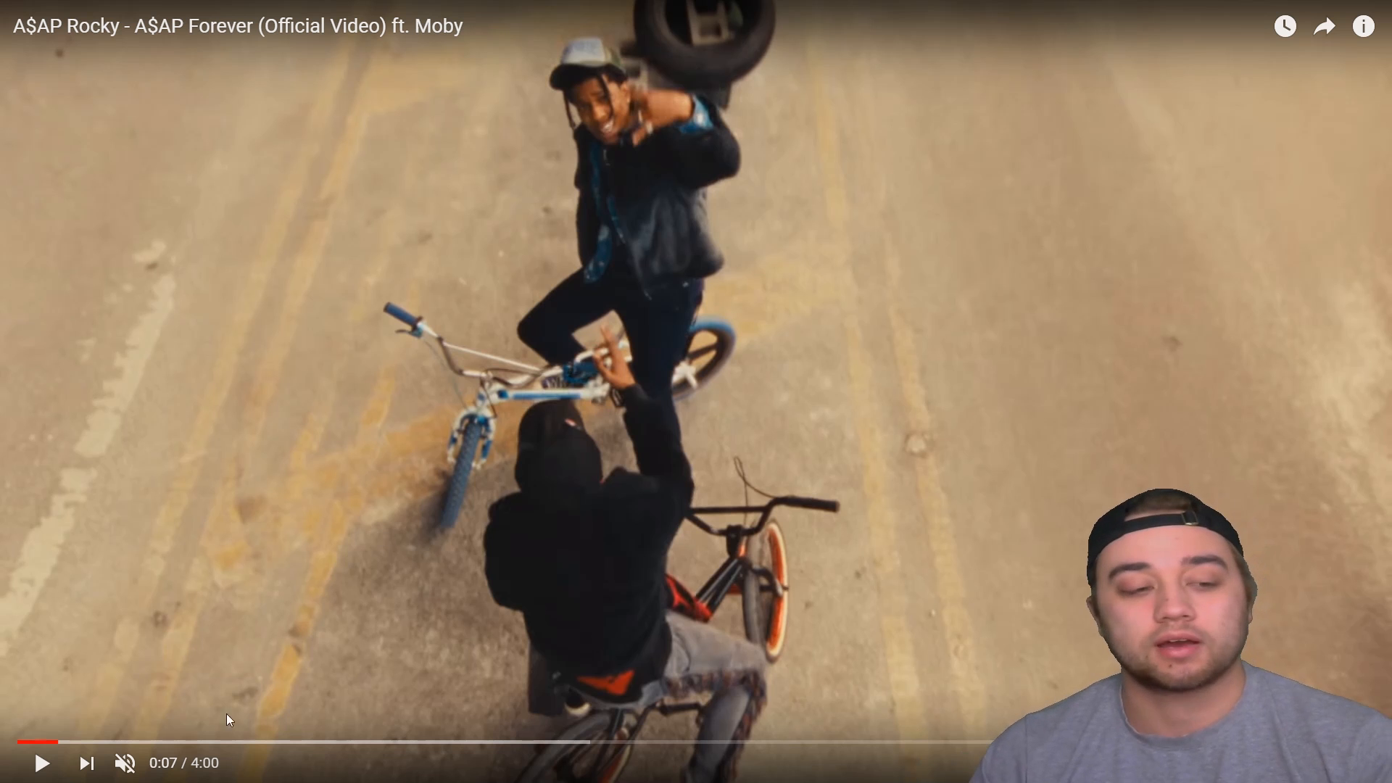
- Skim through the A$AP Forever music video from the opening street scenes to the shots around 2:57
left_click_drag(68, 741, 112, 754)
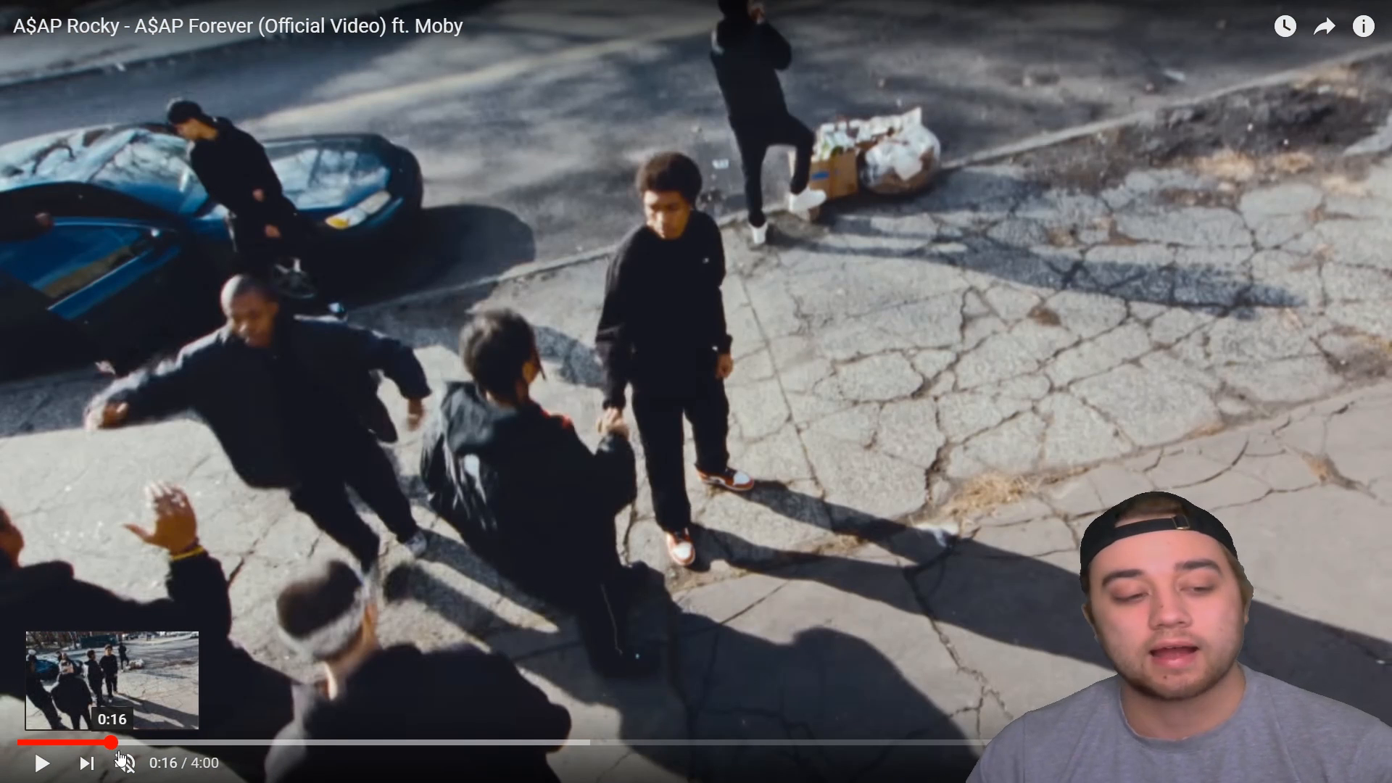
left_click(164, 742)
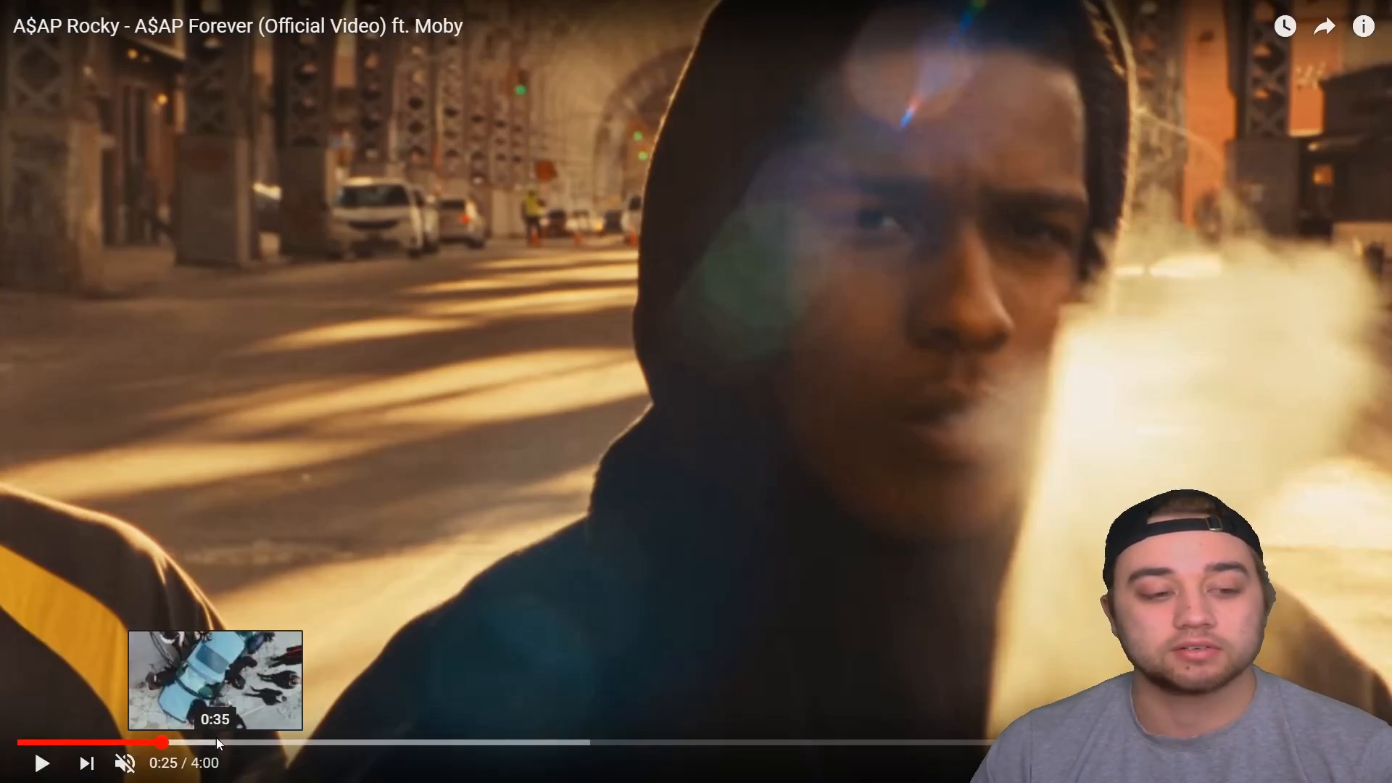
left_click_drag(218, 741, 290, 742)
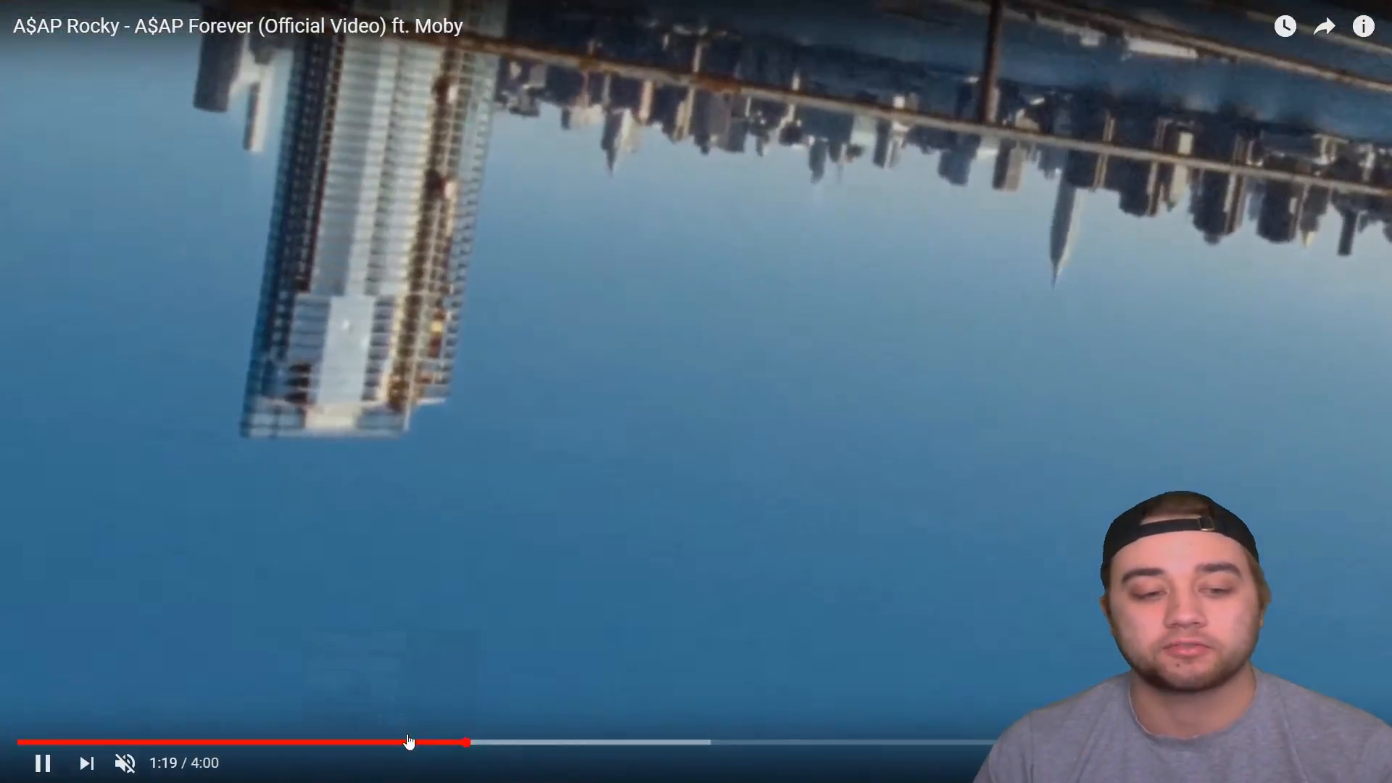
left_click(908, 741)
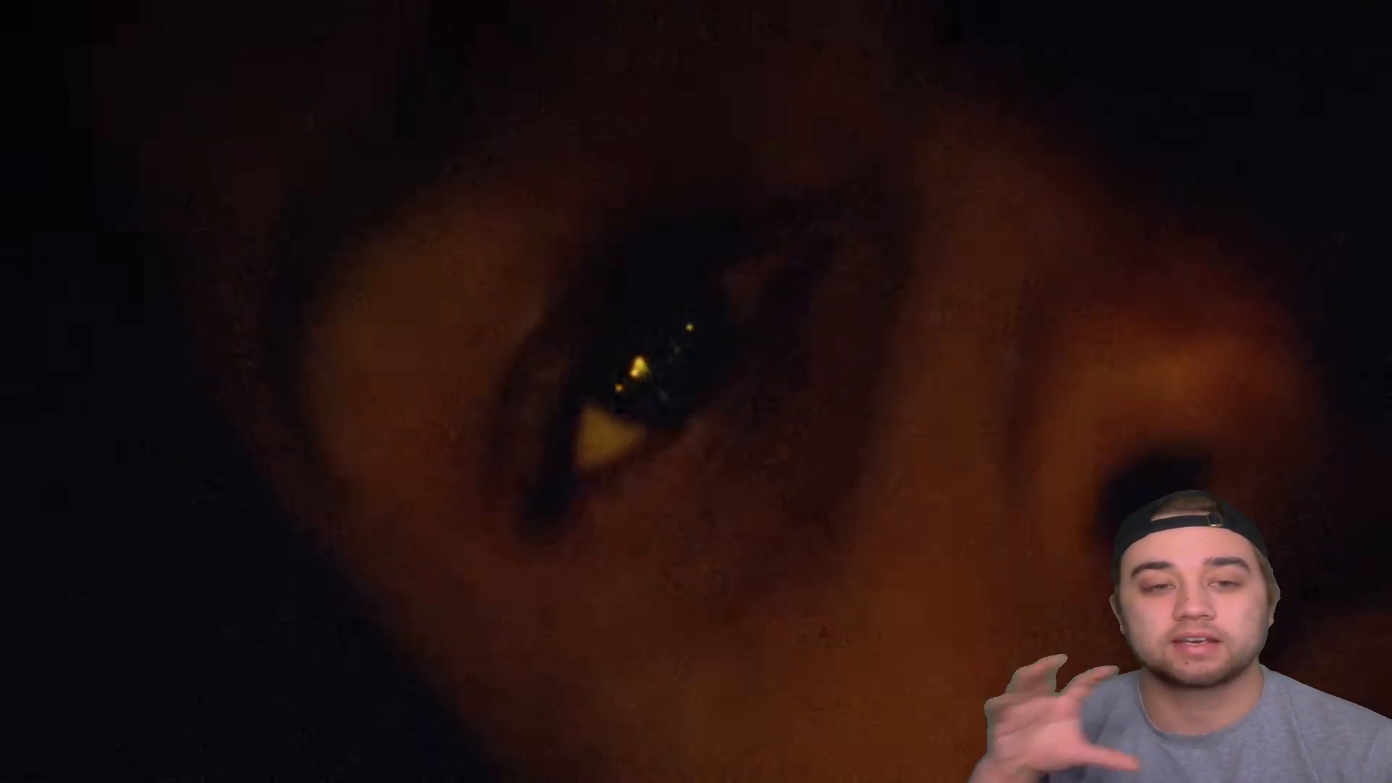
left_click(986, 741)
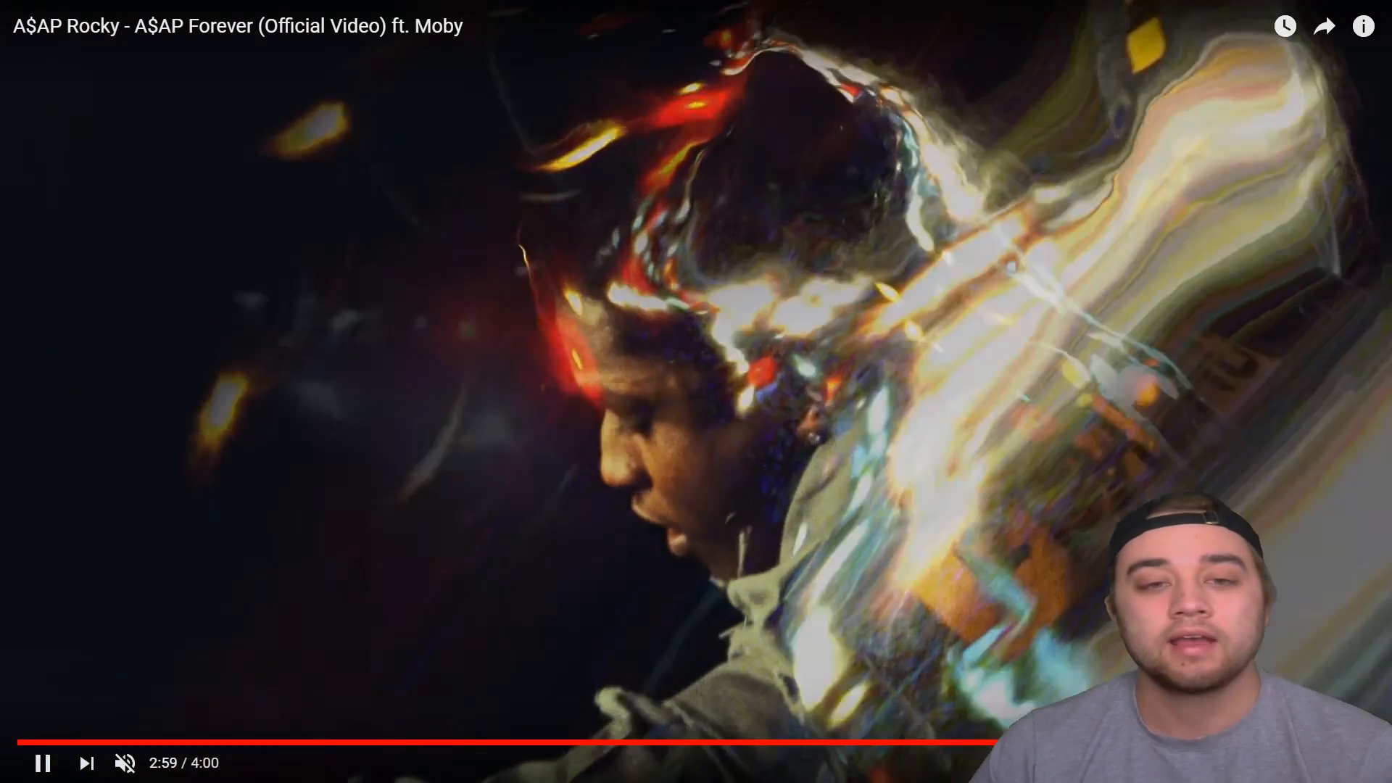
- Pause and replay the distorted, overlaid shots between about 2:57 and 3:08 to examine the visual effects and transitions
left_click(42, 770)
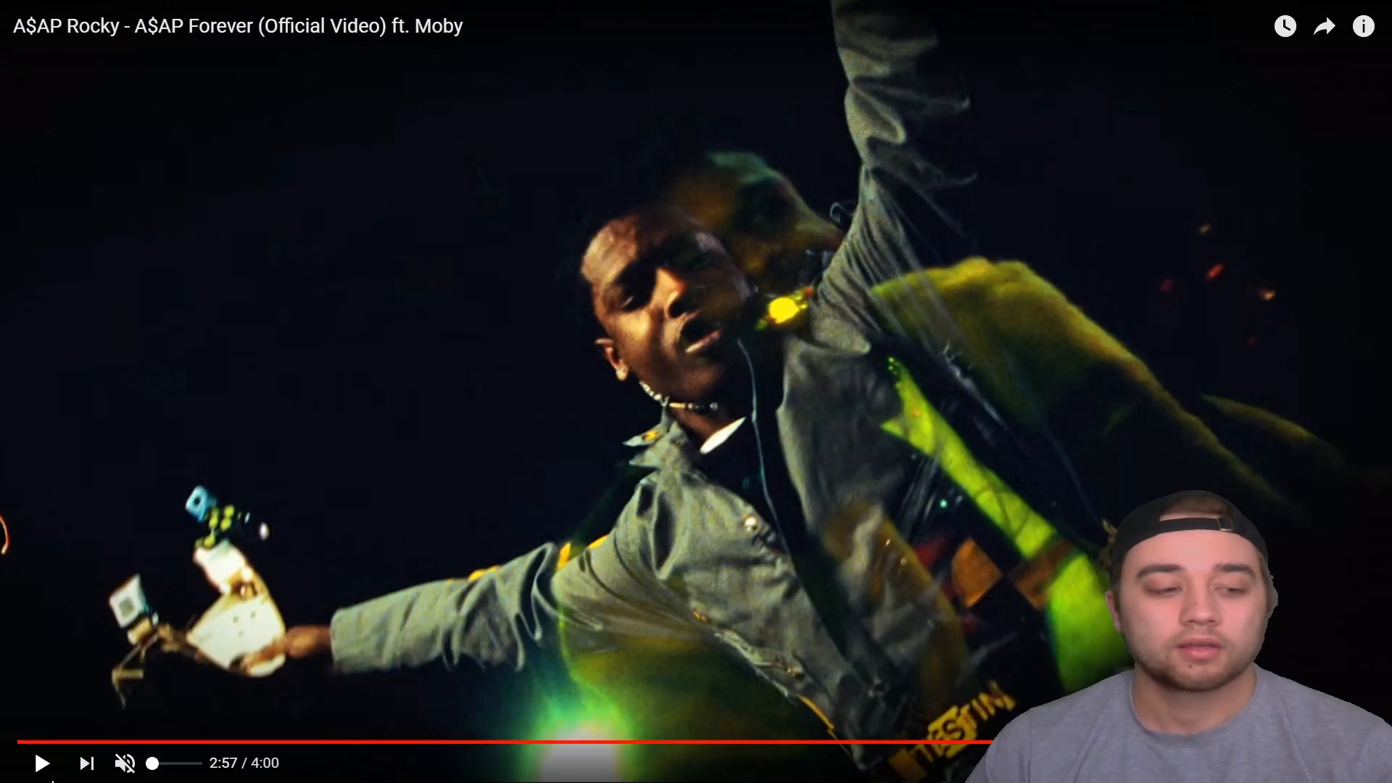
left_click(42, 768)
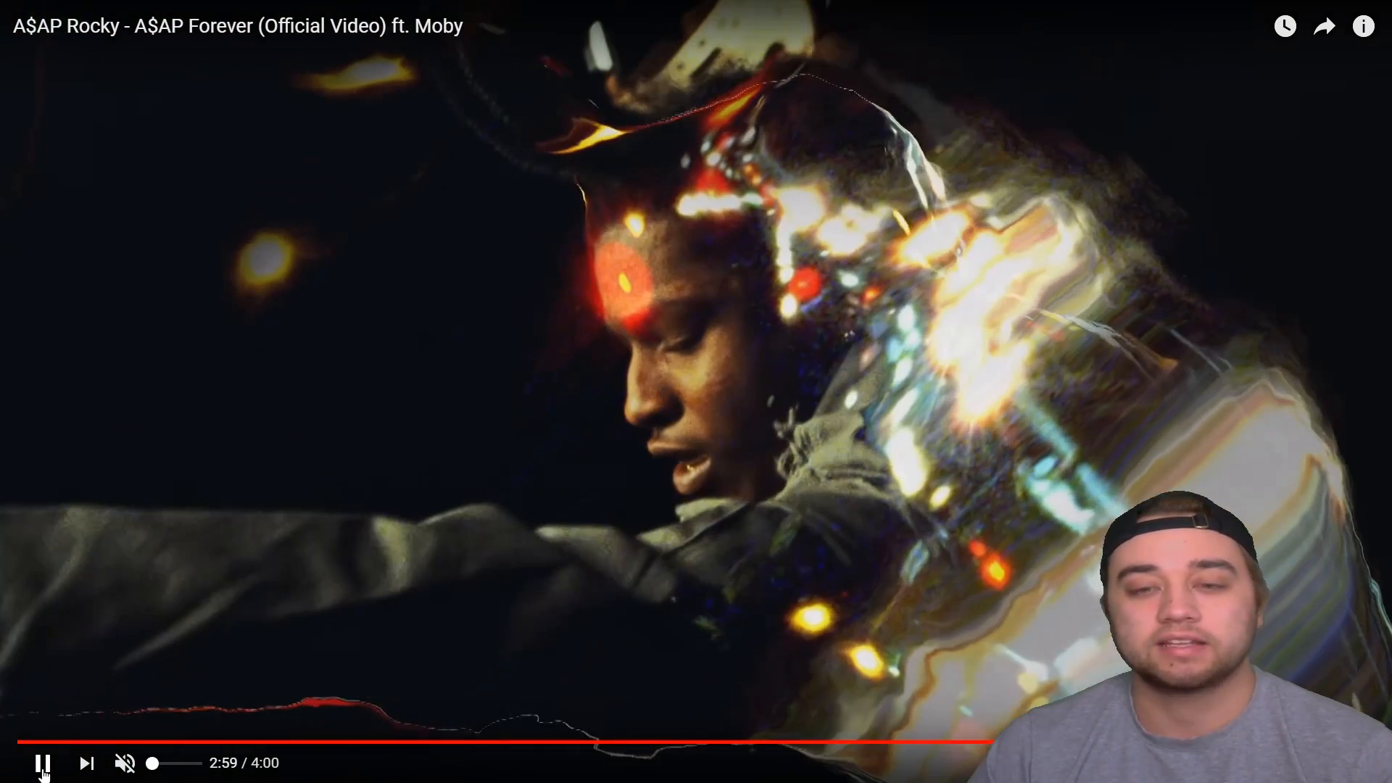
left_click(43, 771)
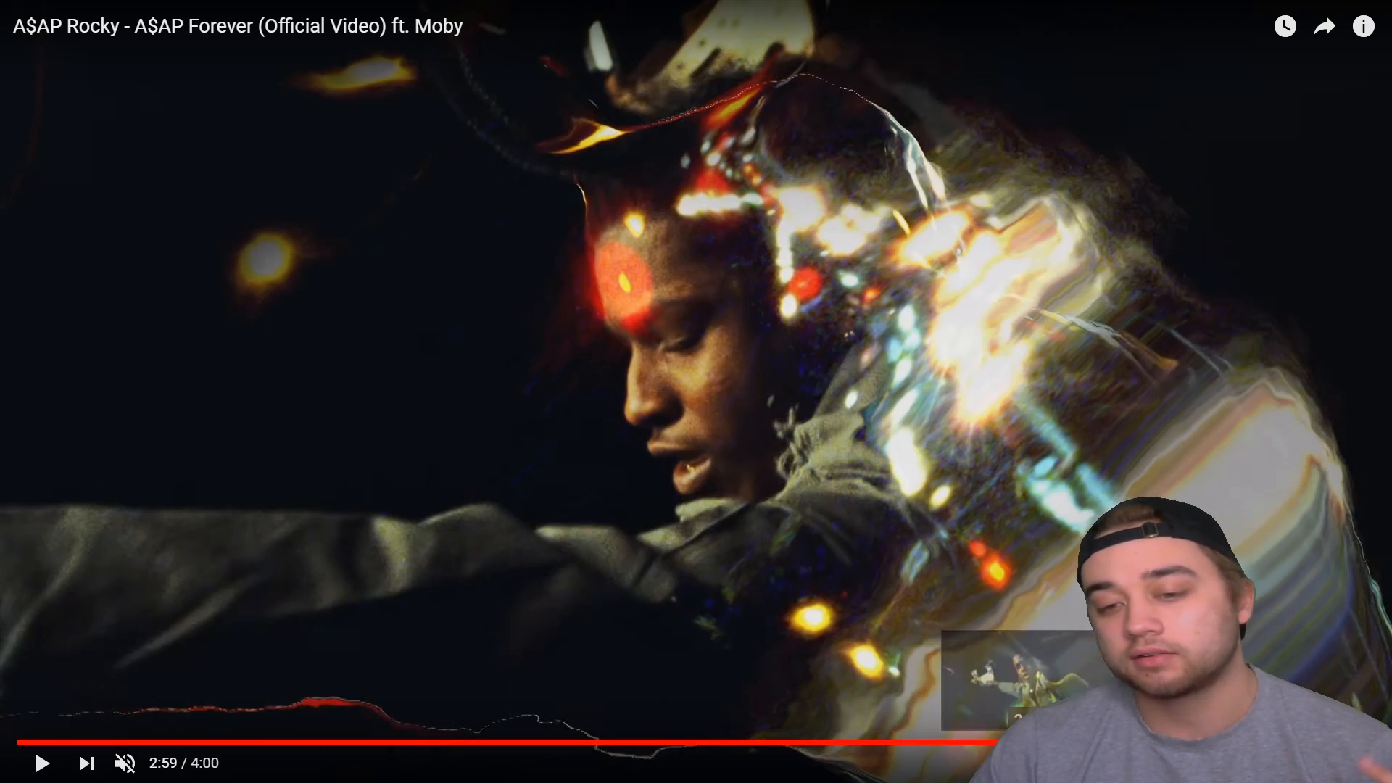
left_click(1015, 740)
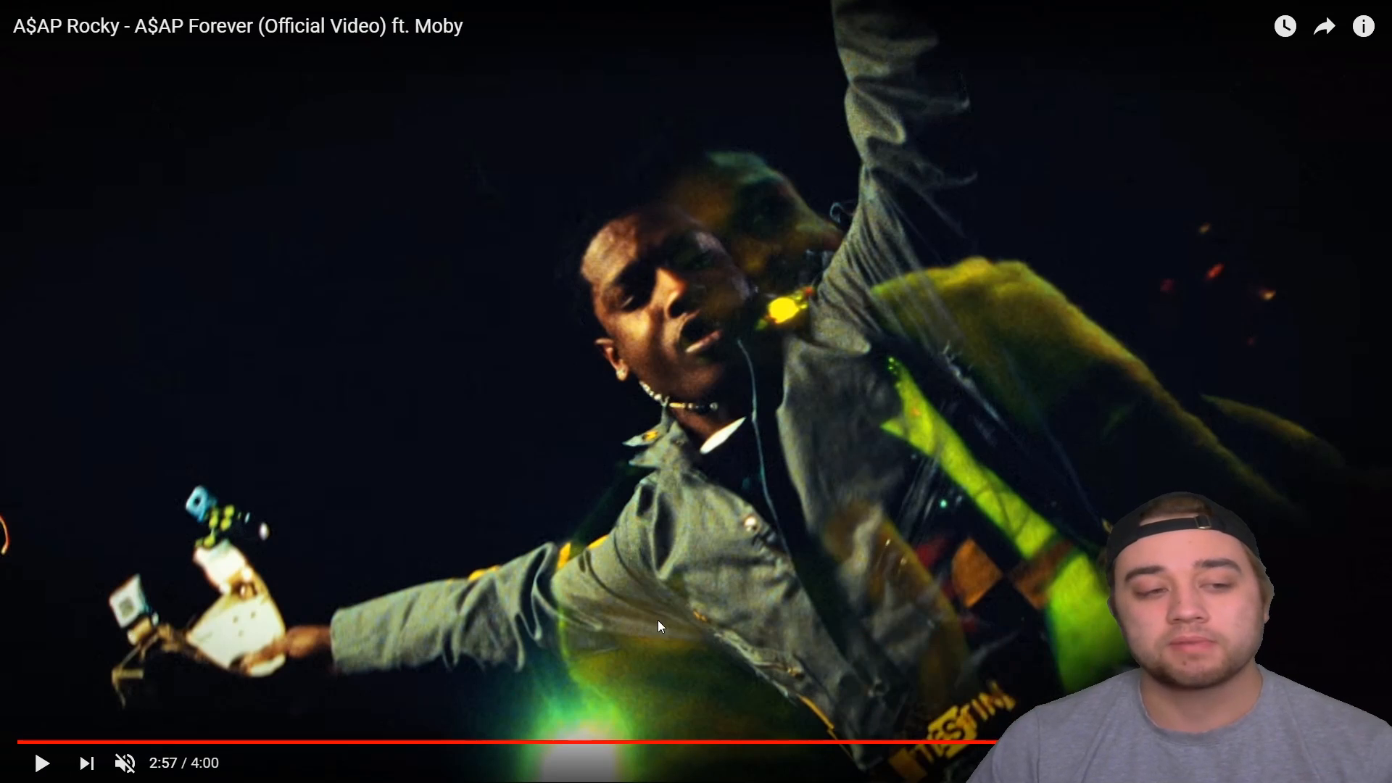
left_click(29, 772)
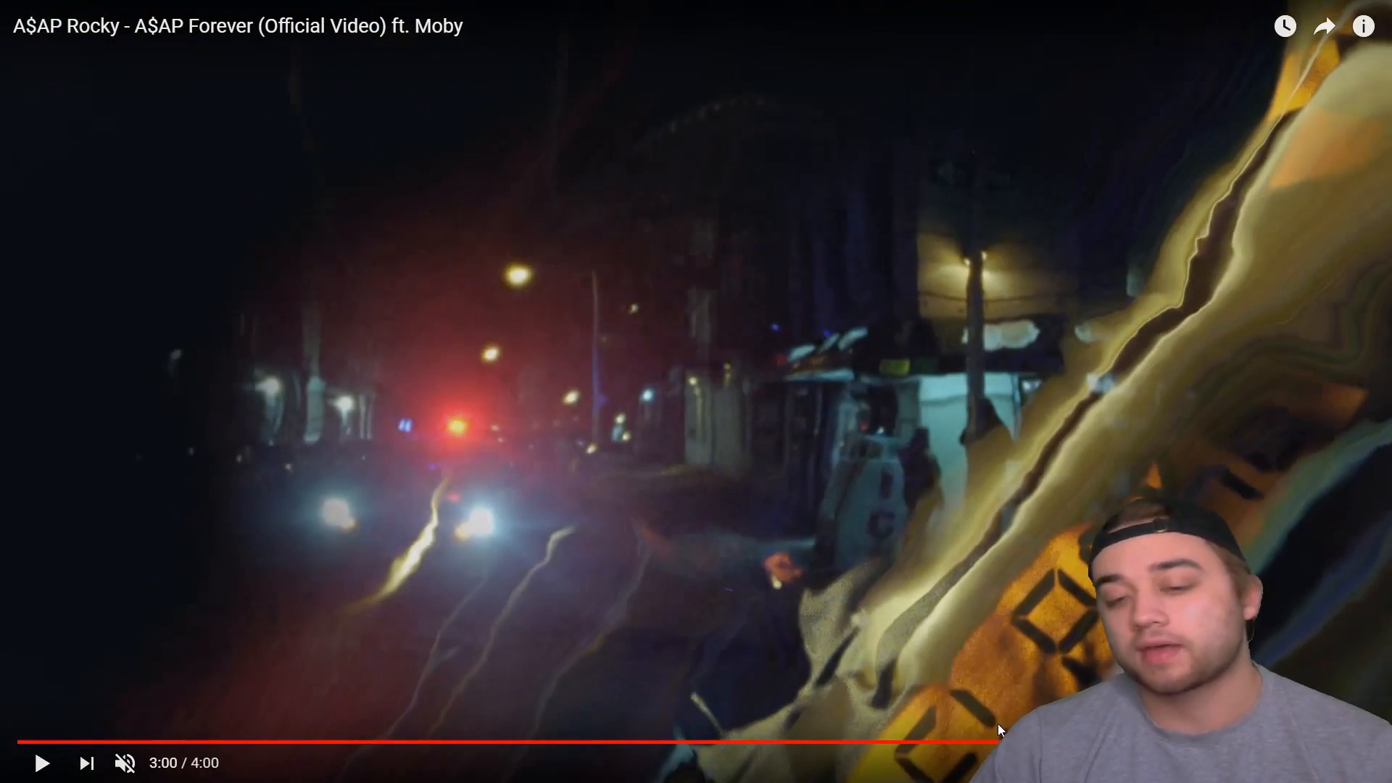
left_click(1031, 742)
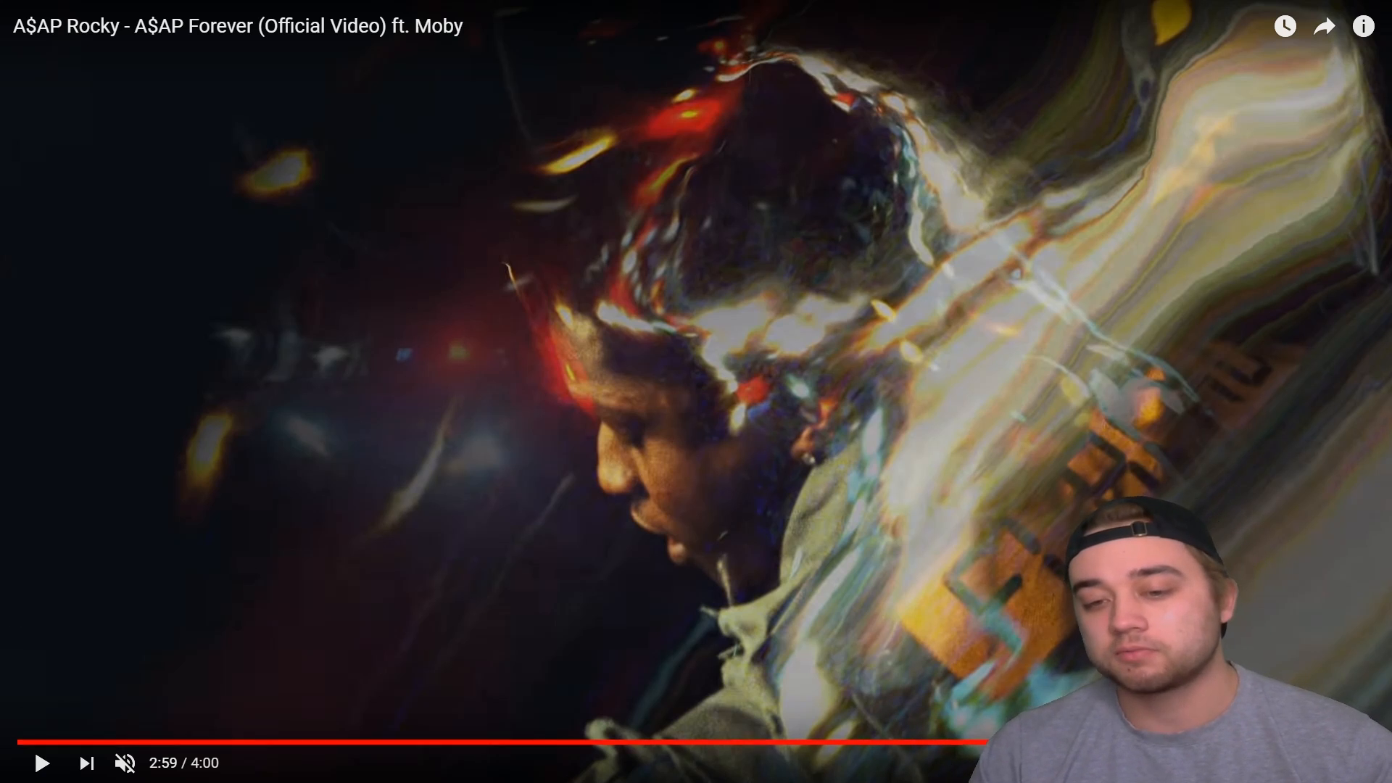
left_click(1081, 742)
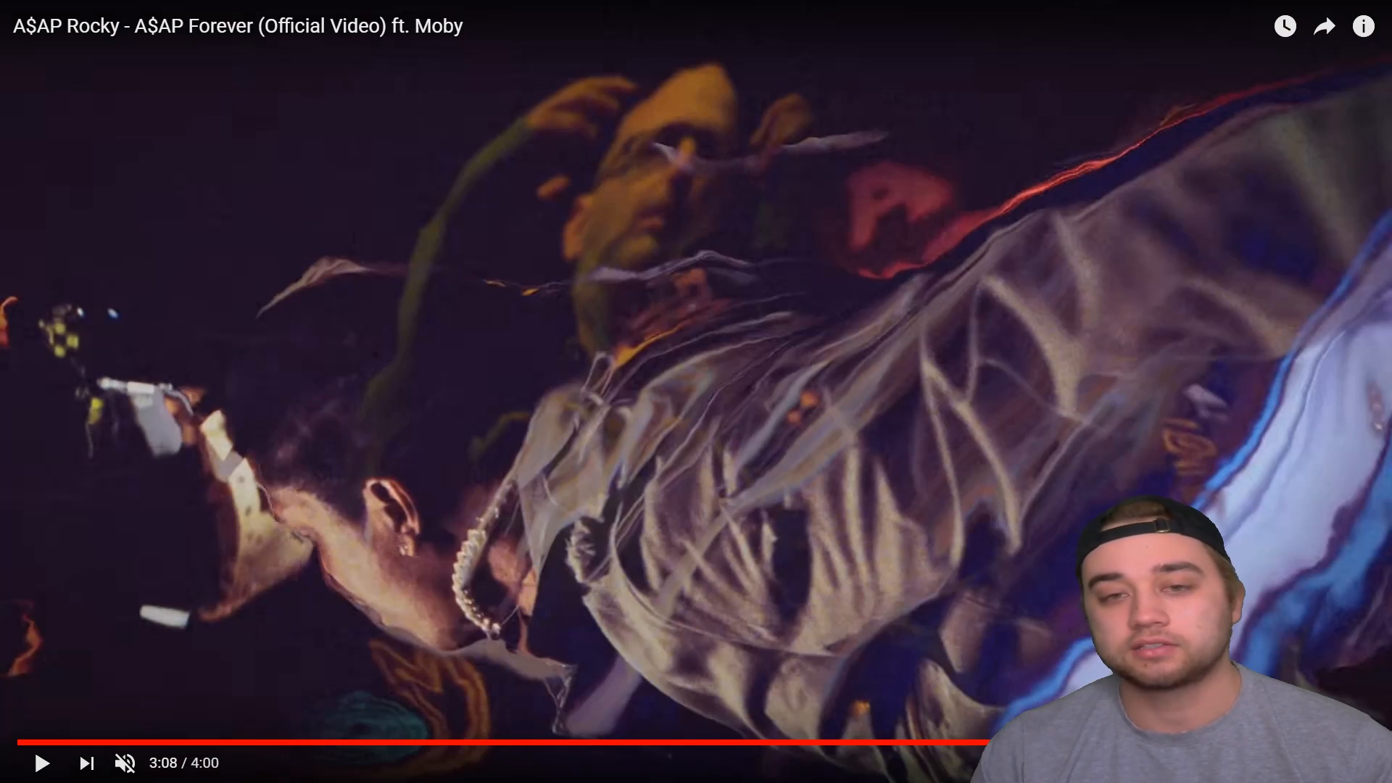
left_click(1065, 742)
left_click(1059, 743)
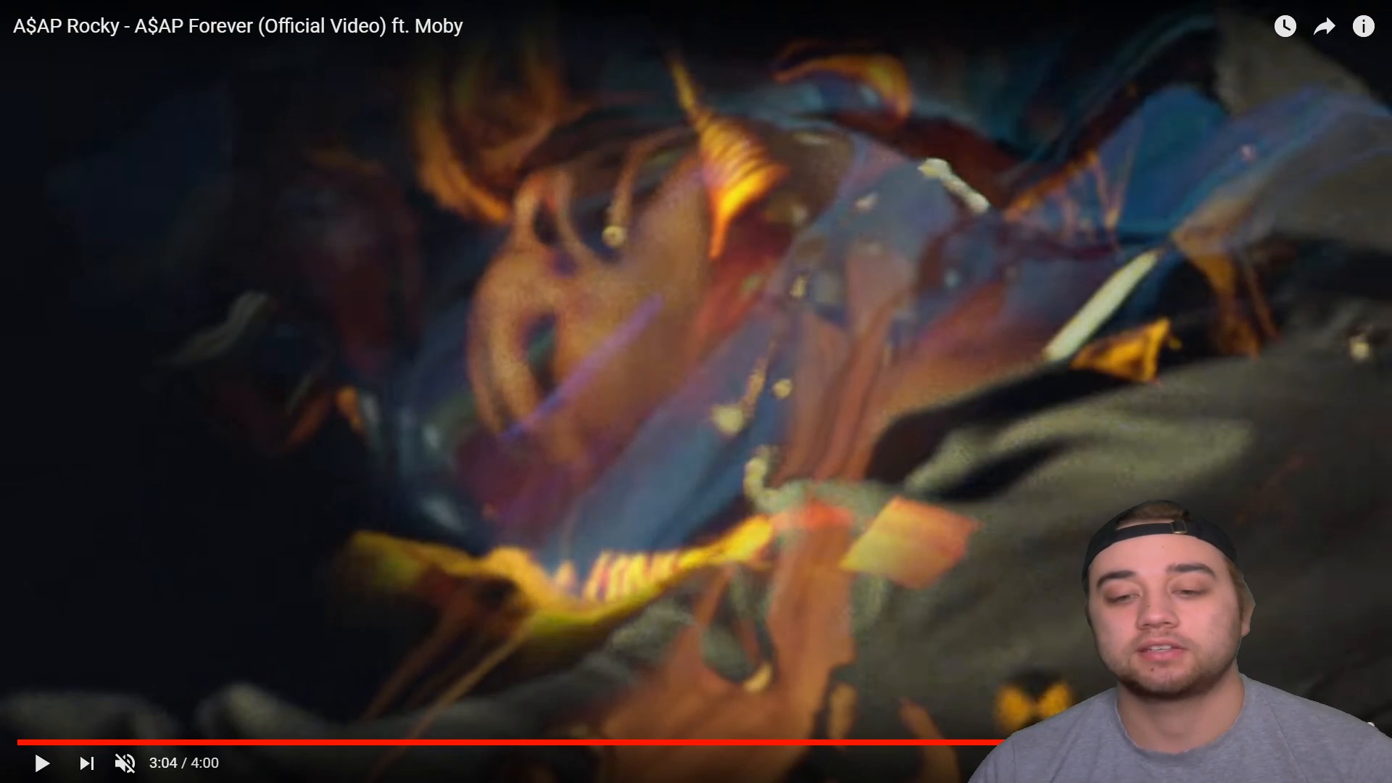
left_click(1052, 742)
left_click(1080, 743)
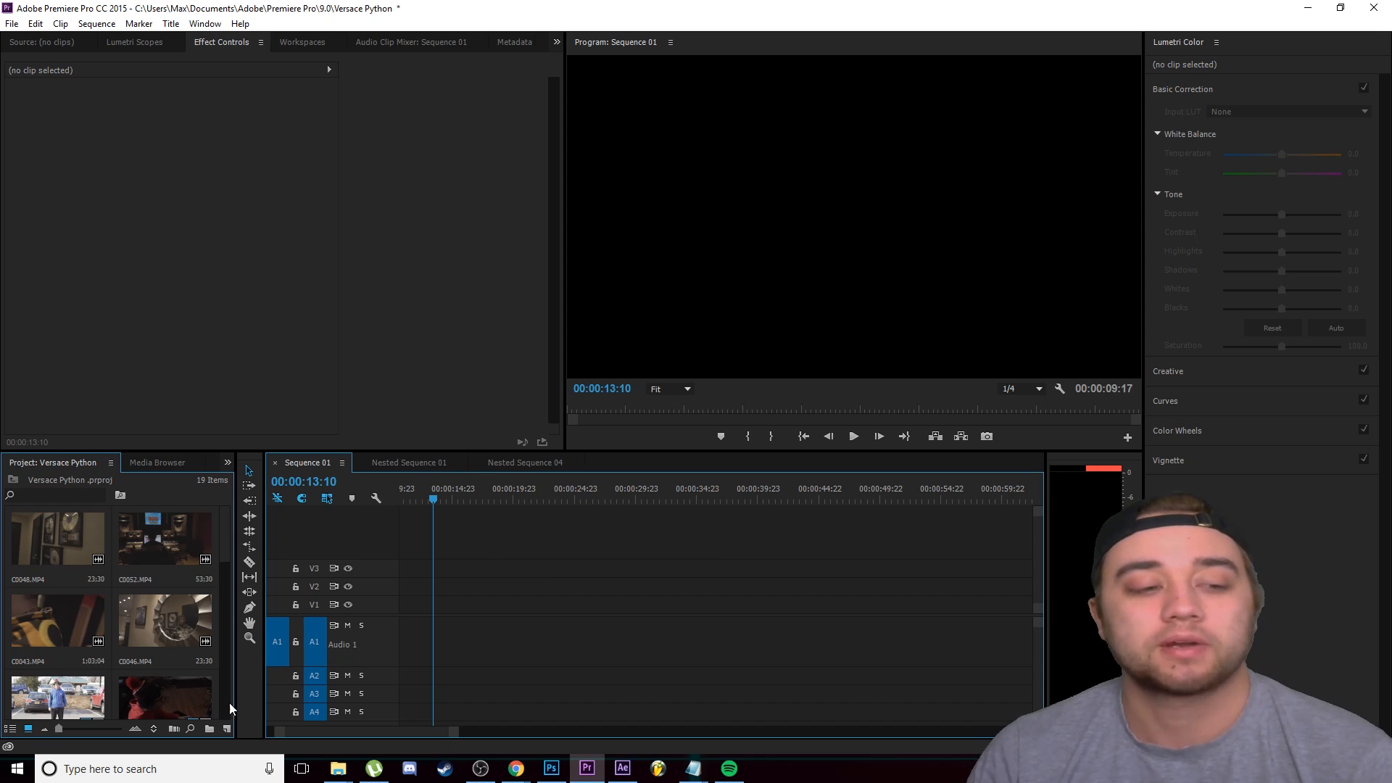
- Switch to Premiere Pro and preview the project clips C0048.MP4, C0043.MP4 and C0046.MP4
double_click(46, 538)
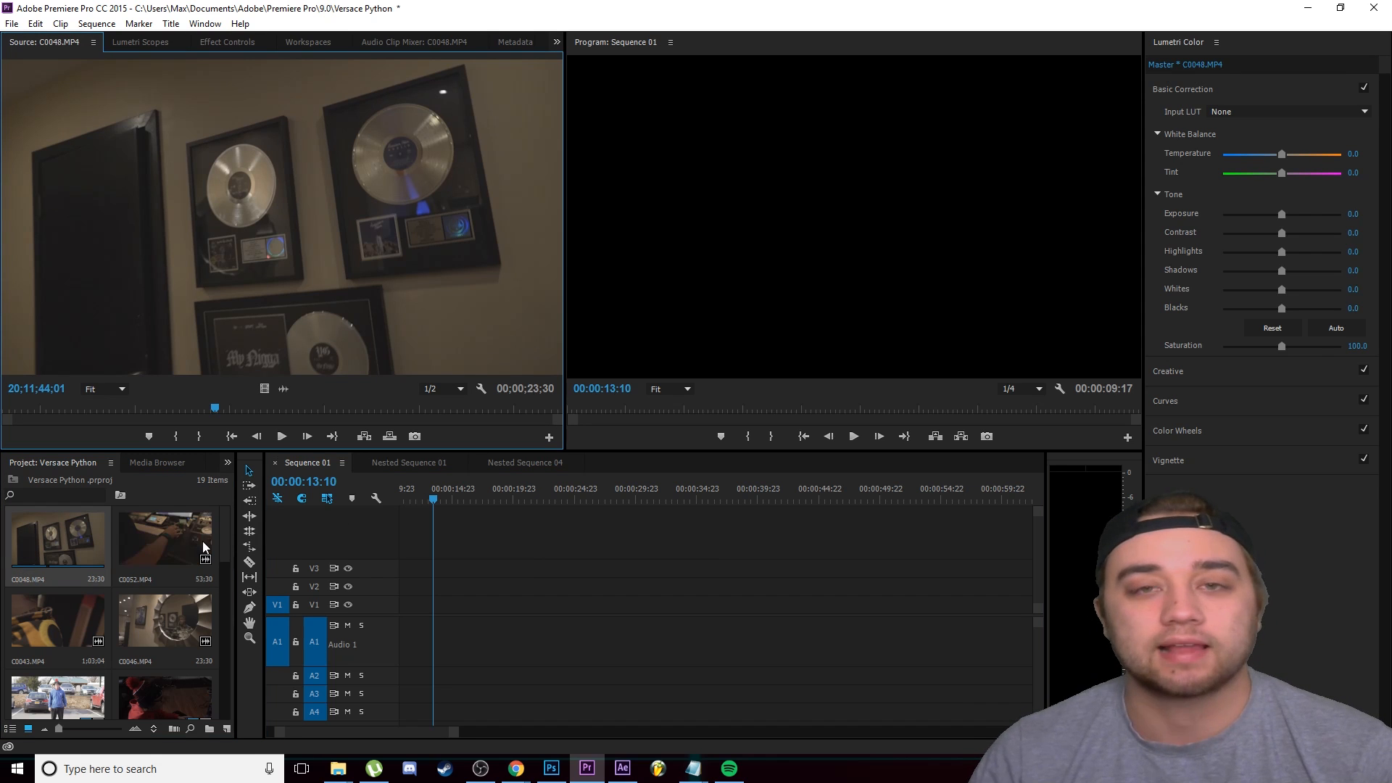
left_click(221, 410)
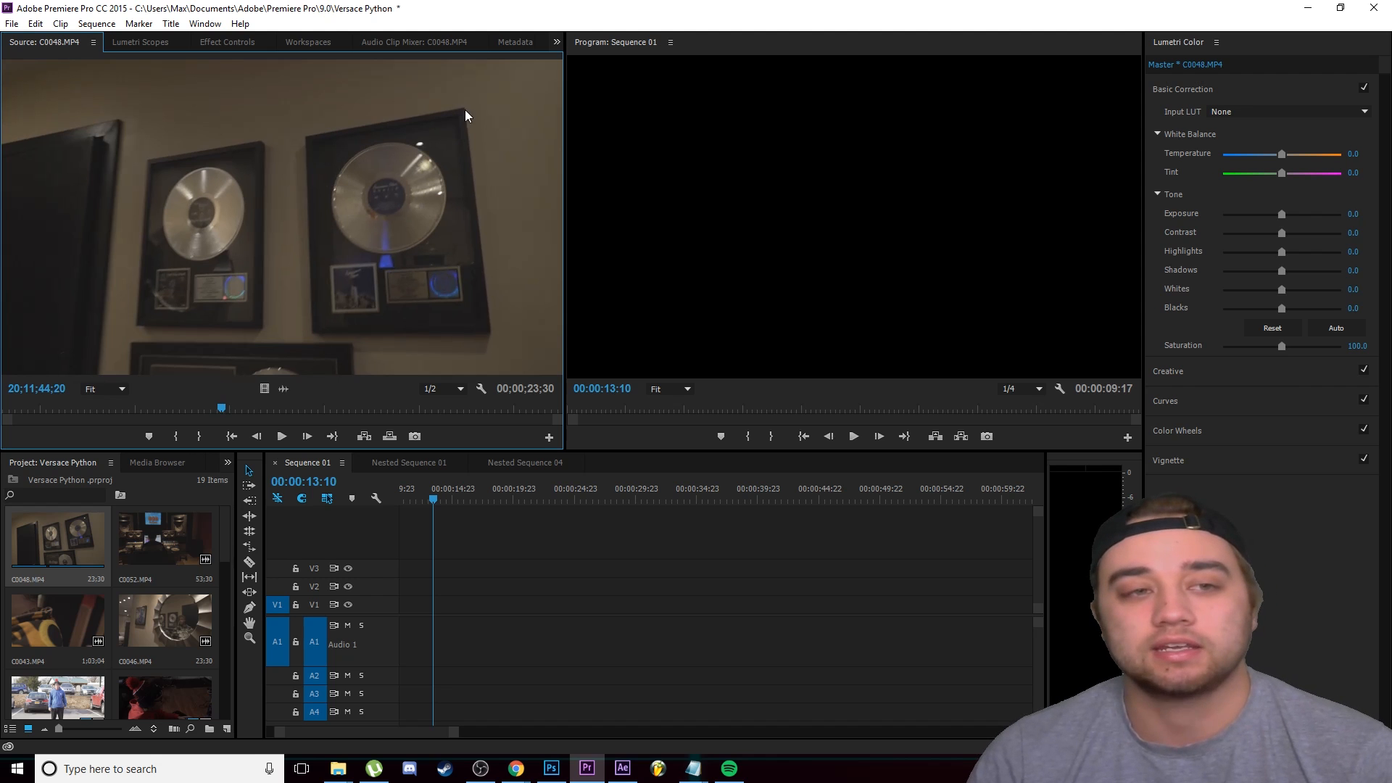
double_click(57, 620)
mouse_move(193, 412)
left_mouse_down()
mouse_move(290, 409)
mouse_move(166, 410)
left_mouse_up()
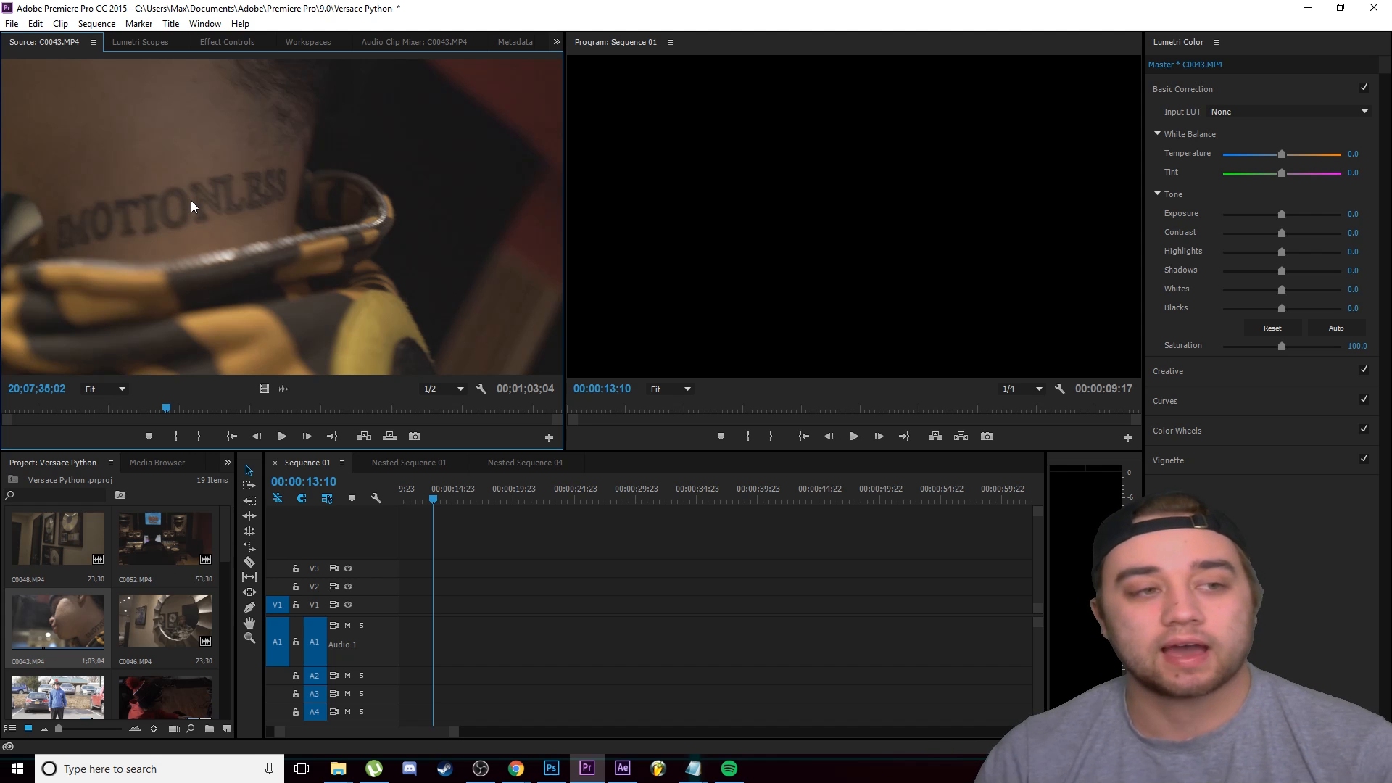
double_click(166, 620)
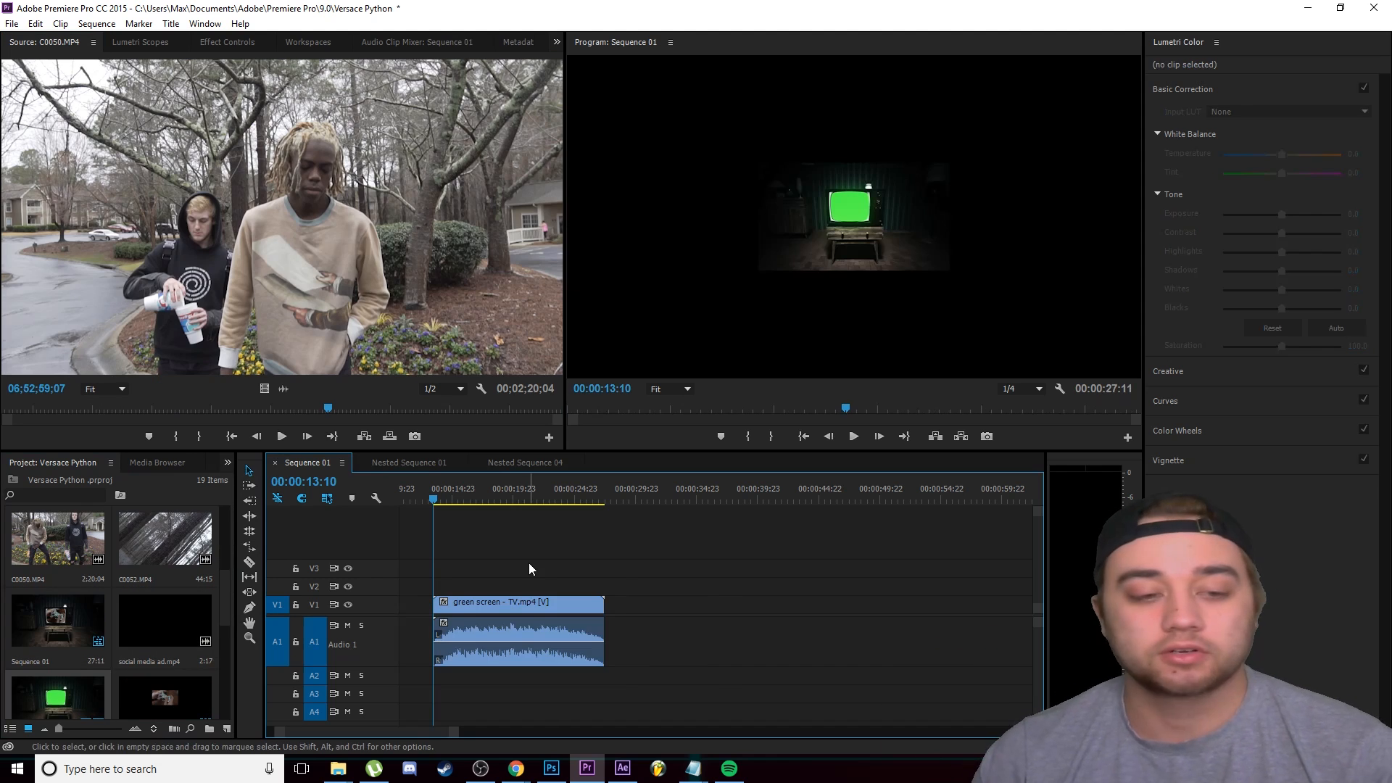
- Scale the green screen - TV.mp4 clip to frame size and keep only its video, placed on track V2
right_click(502, 606)
left_click(577, 570)
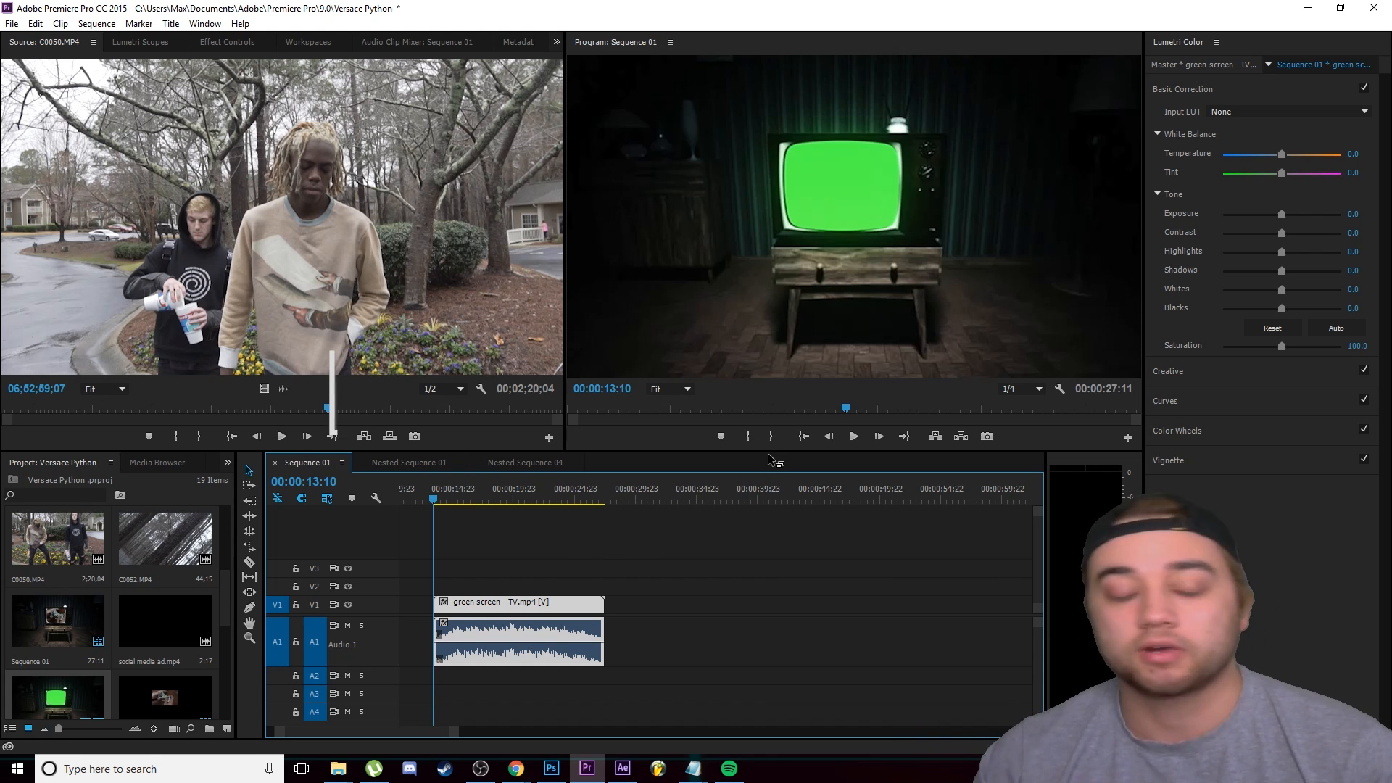
left_click_drag(521, 602, 581, 580)
left_click(528, 632, "alt")
key("Delete")
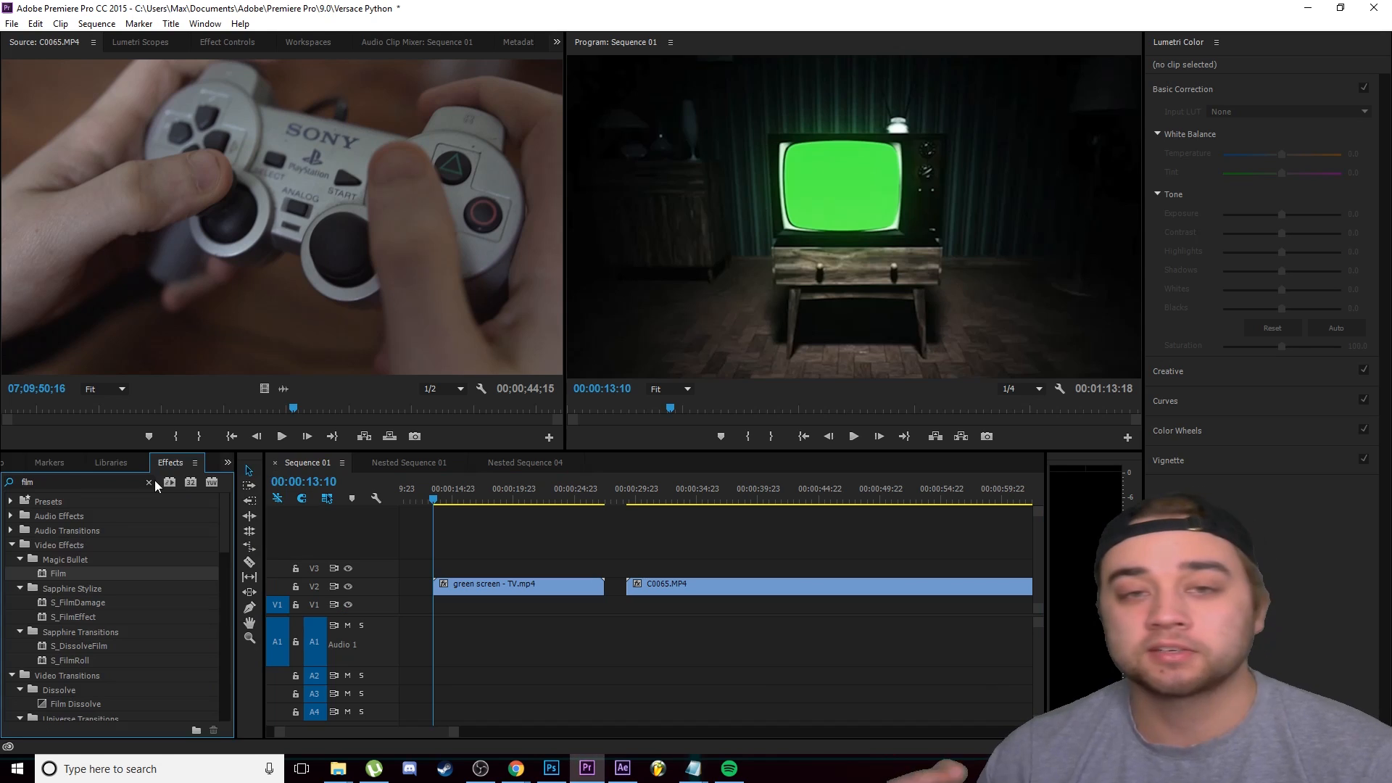
- Find the Ultra Key effect and apply it to the green screen - TV.mp4 clip
left_click(148, 482)
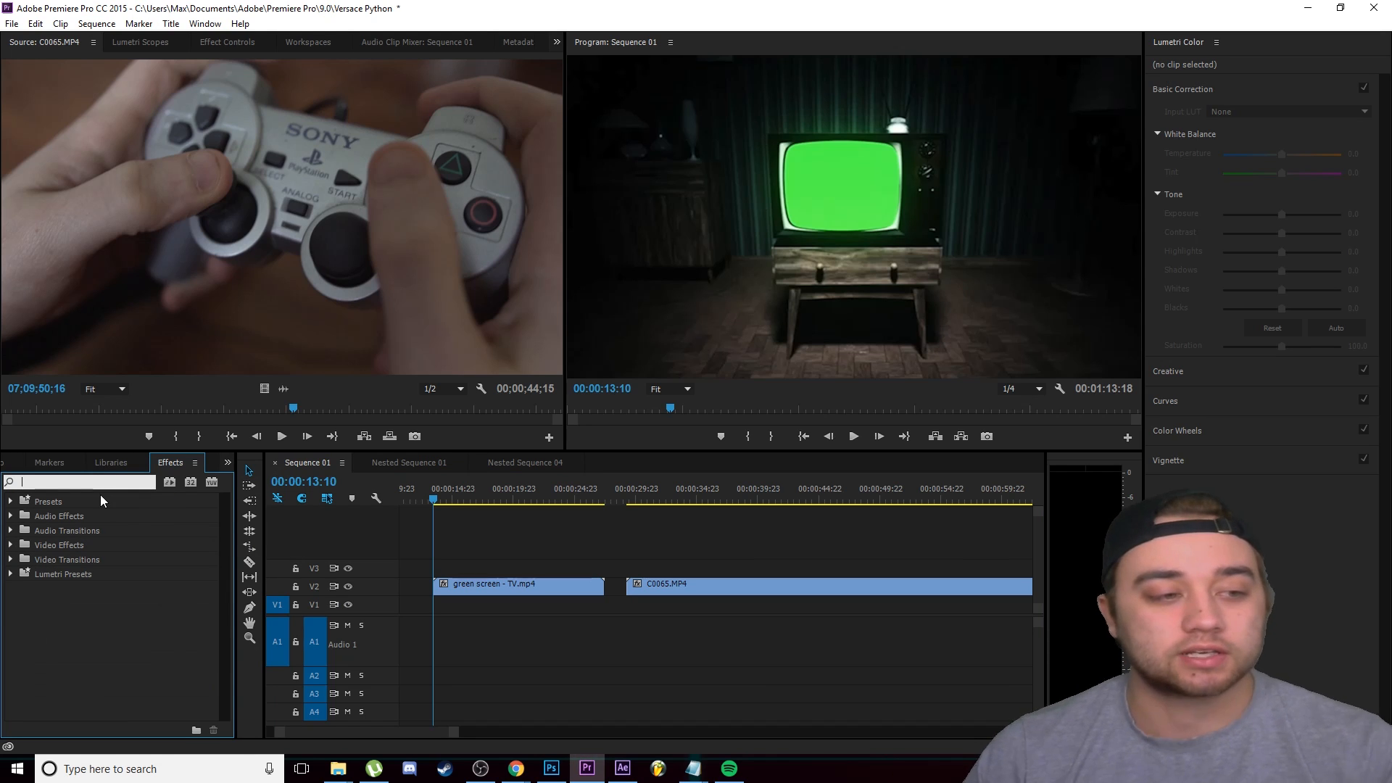
type("key")
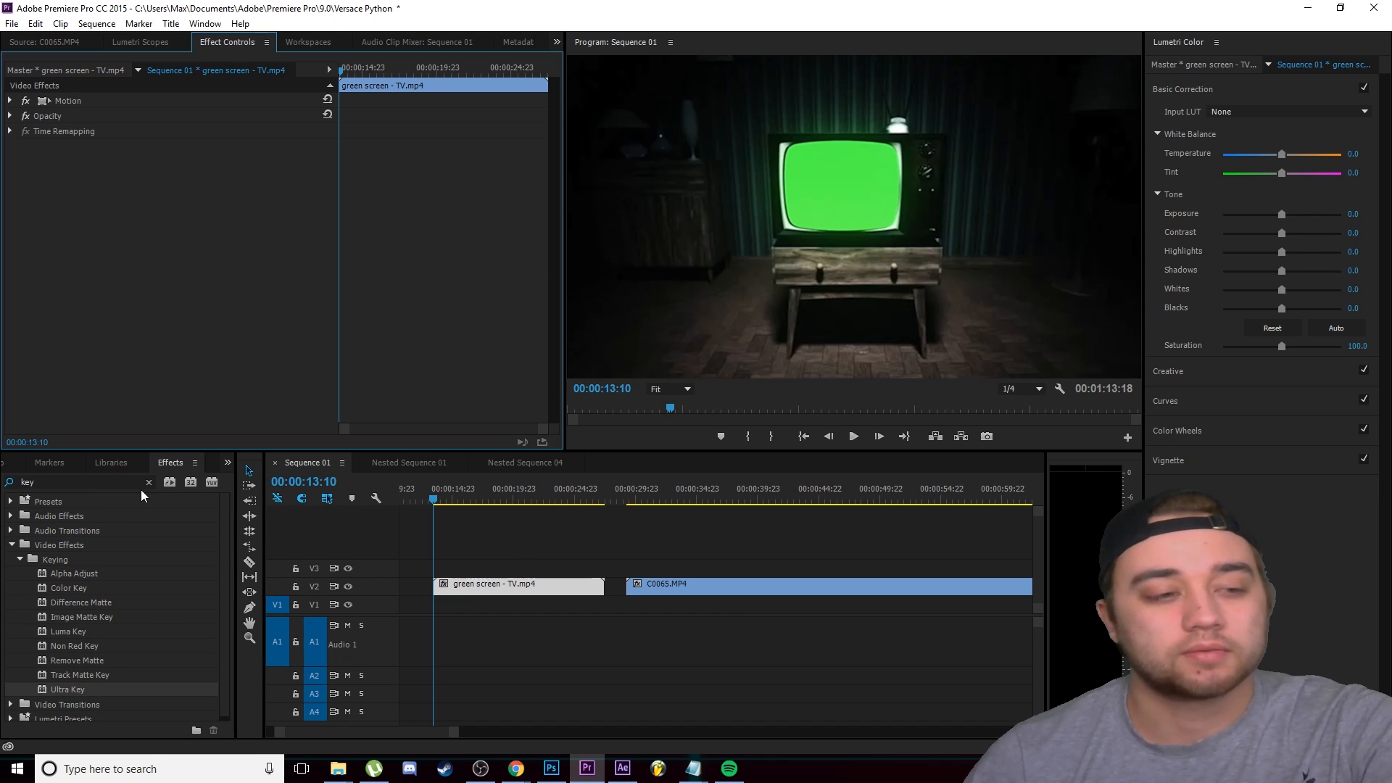
left_click(149, 482)
type("ultra")
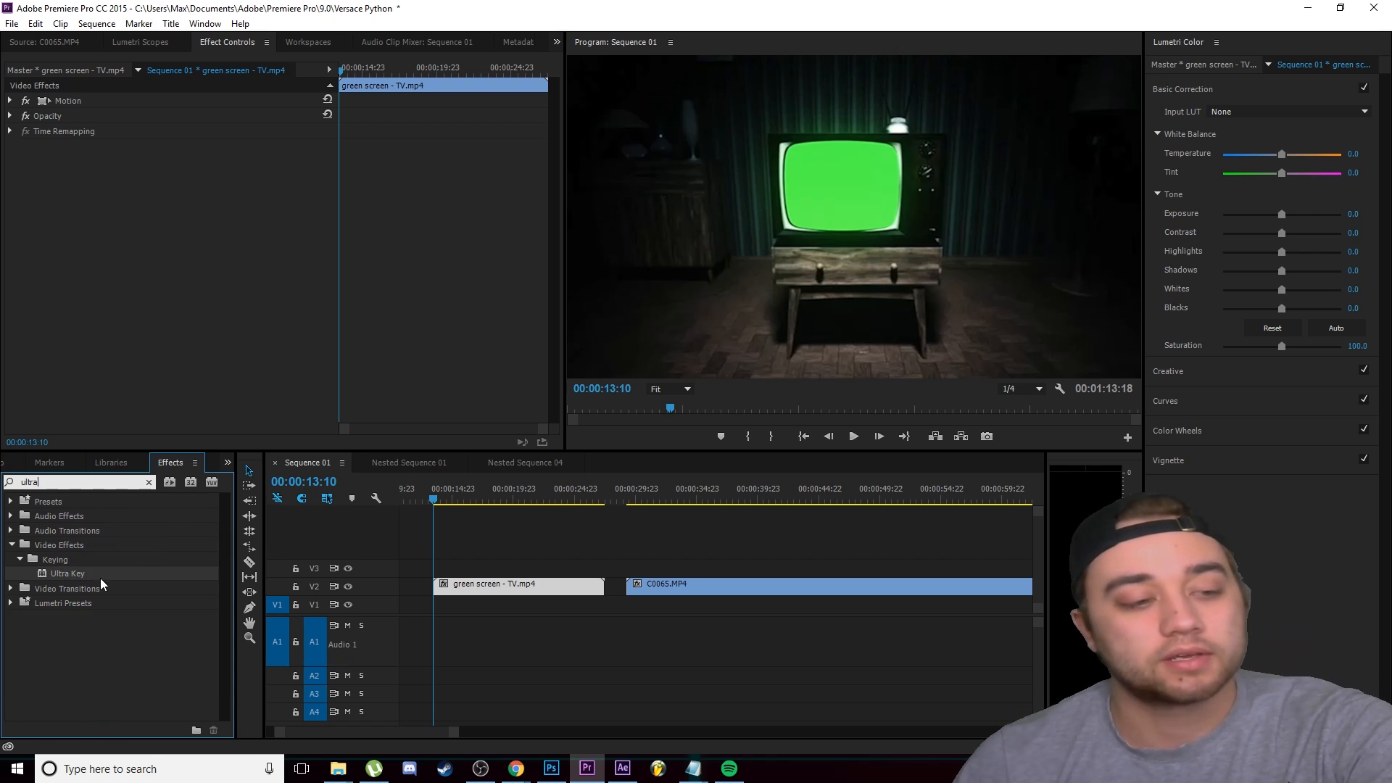
left_click_drag(94, 574, 478, 584)
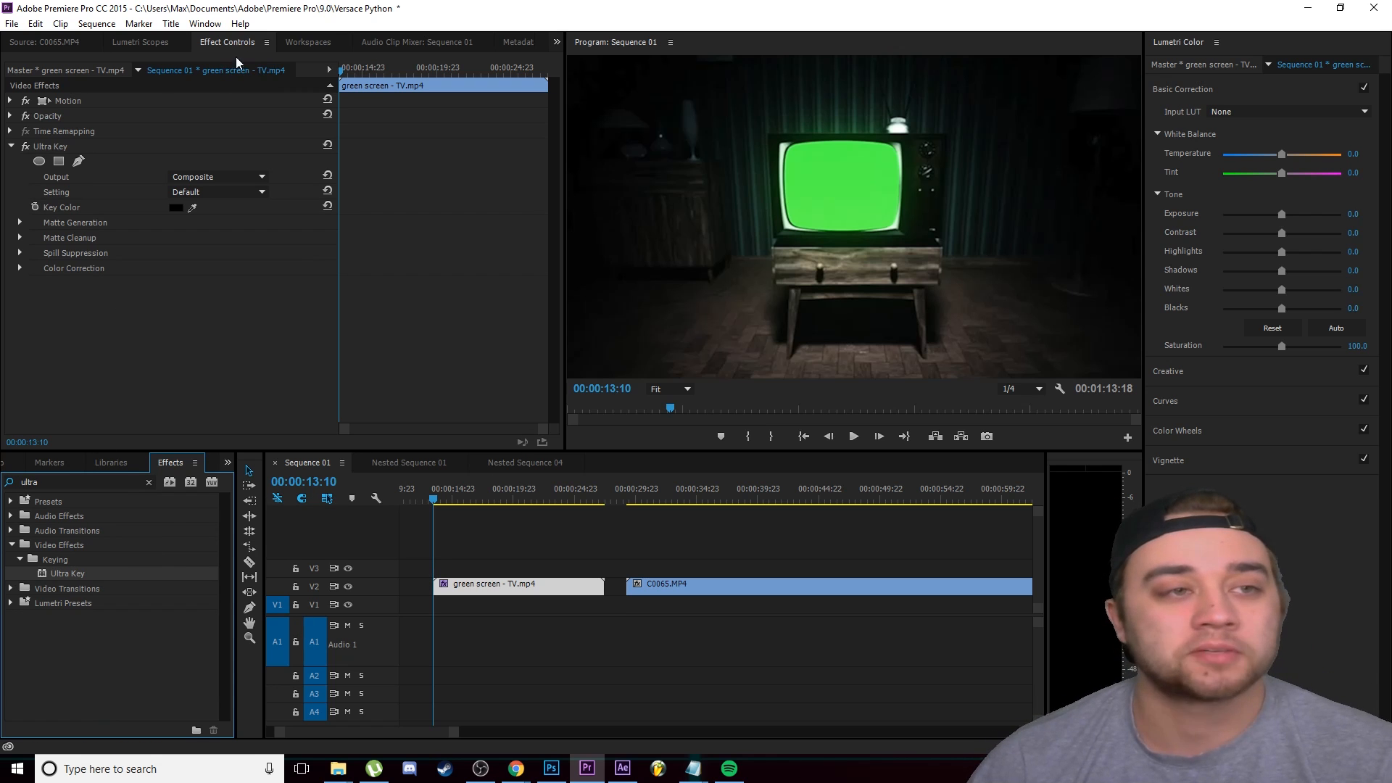
- Sample the TV screen's green as the Ultra Key color and play back the keyed clip
left_click_drag(203, 206, 884, 279)
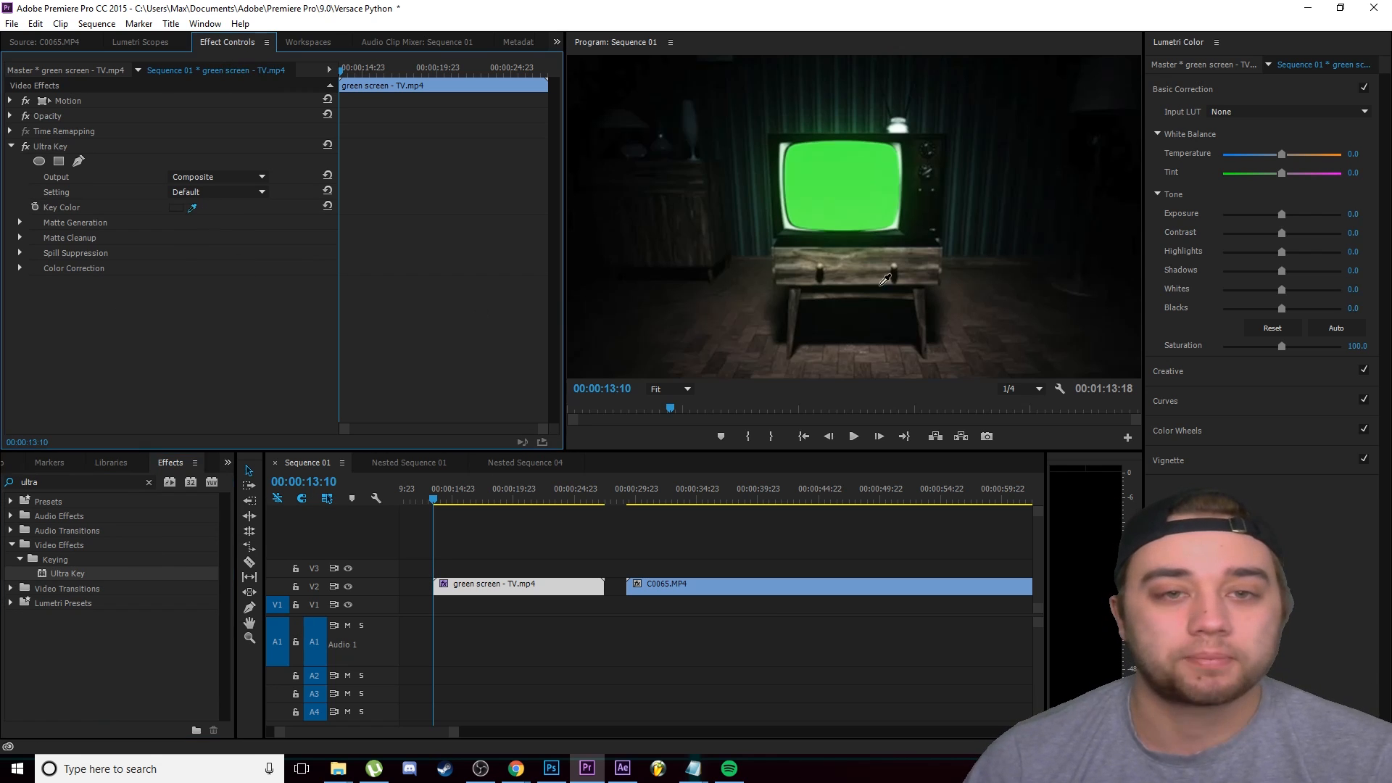
left_click(851, 177)
left_click(854, 438)
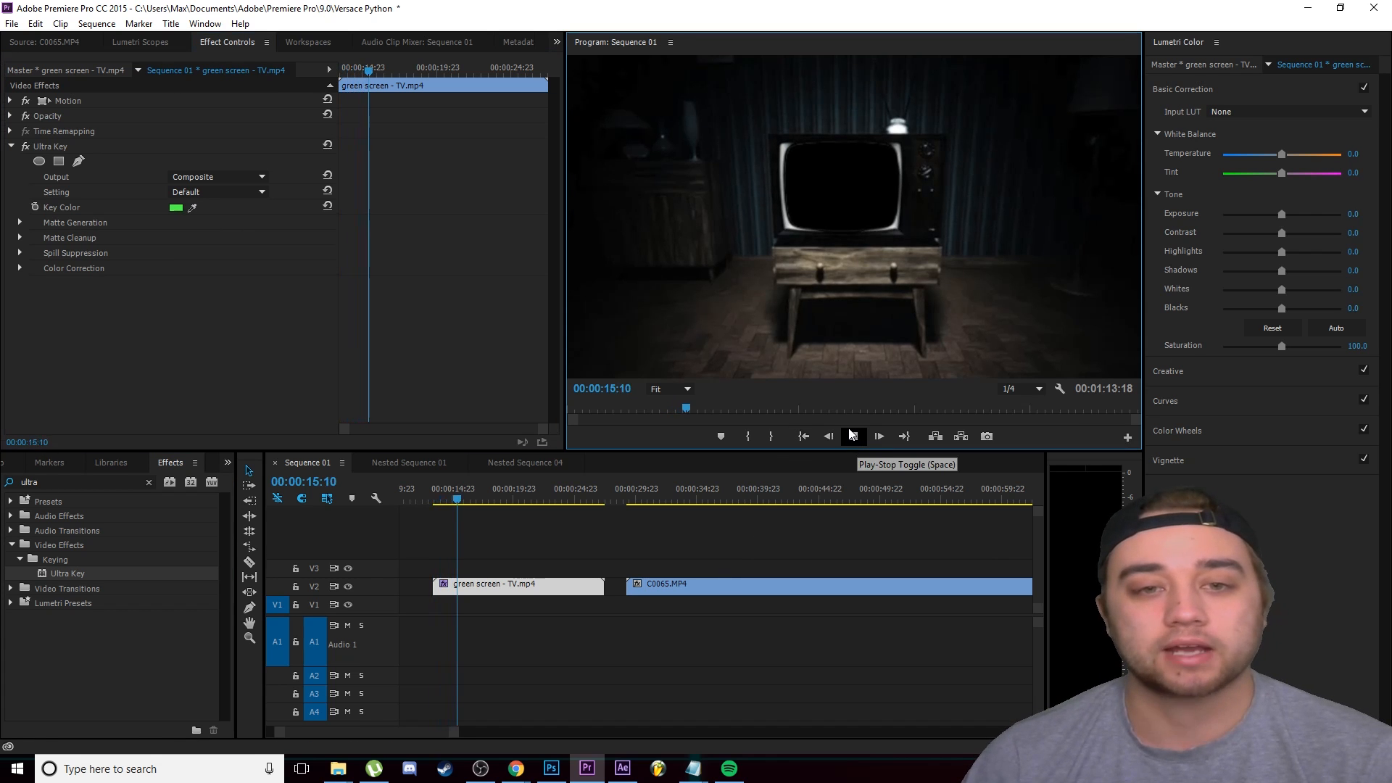
- Freeze the keyed TV clip's opening frame with a frame hold and extend it to about 5 seconds
left_click_drag(510, 495, 451, 558)
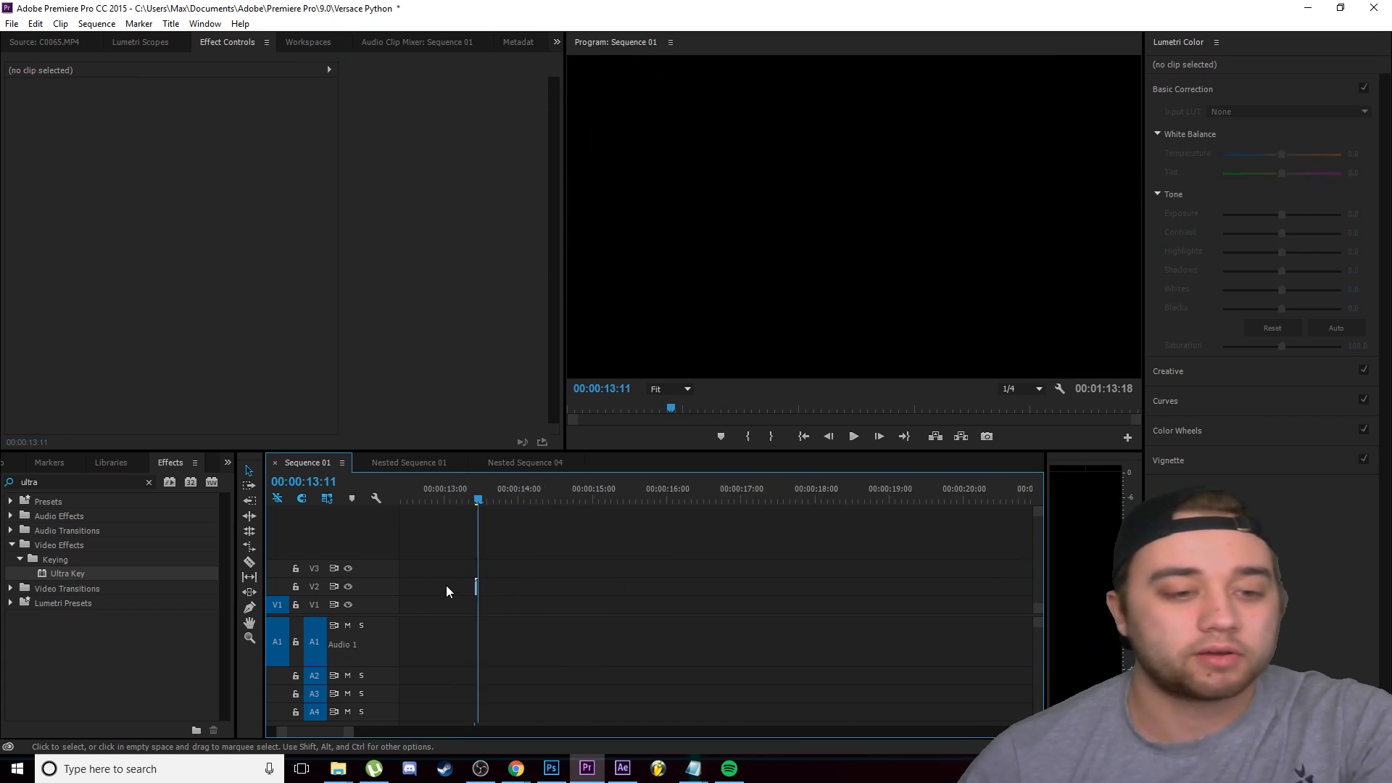
right_click(481, 586)
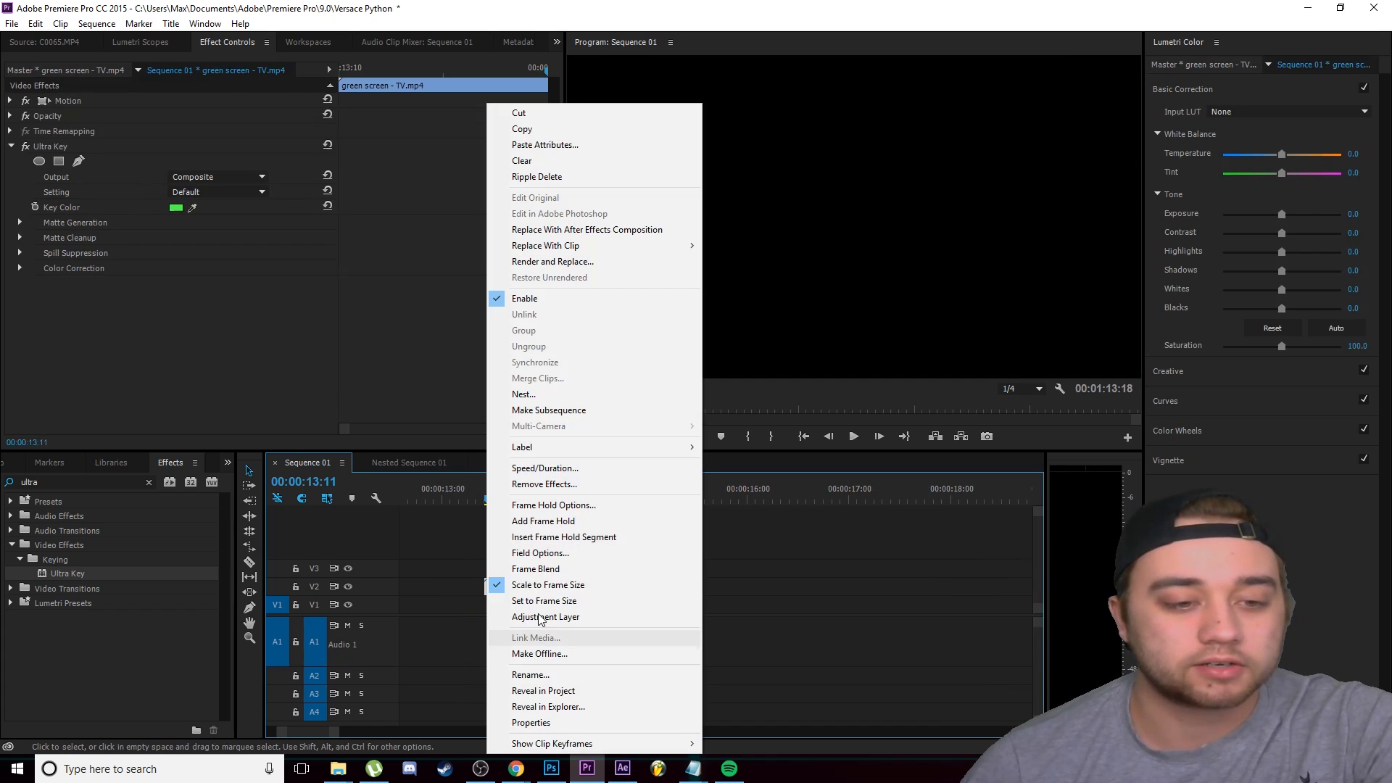
left_click(566, 525)
left_click_drag(490, 590, 1038, 568)
scroll(558, 510, "down", 4)
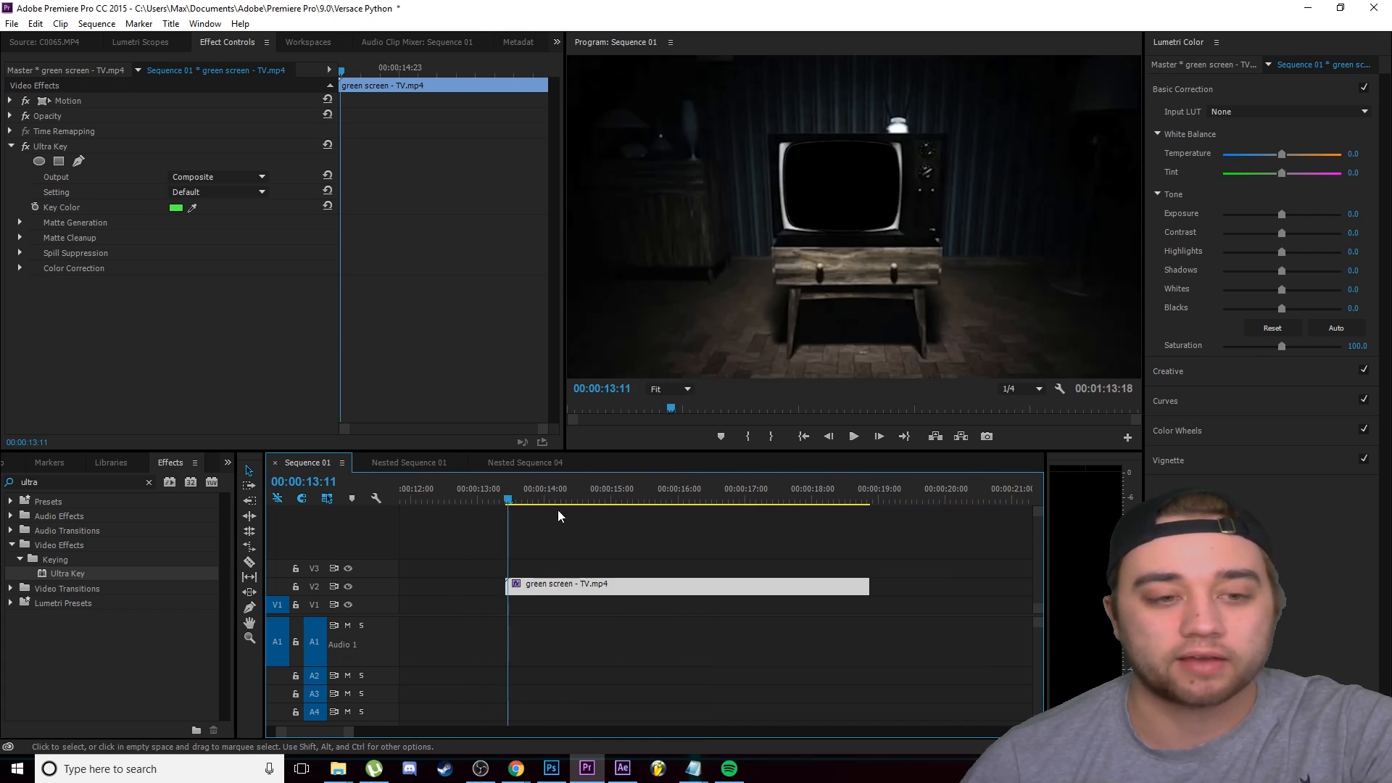
- Delete the part of C0065.MP4 before 00:00:59:05 and move the remainder on V2 directly beneath the TV clip
left_click_drag(577, 490, 674, 543)
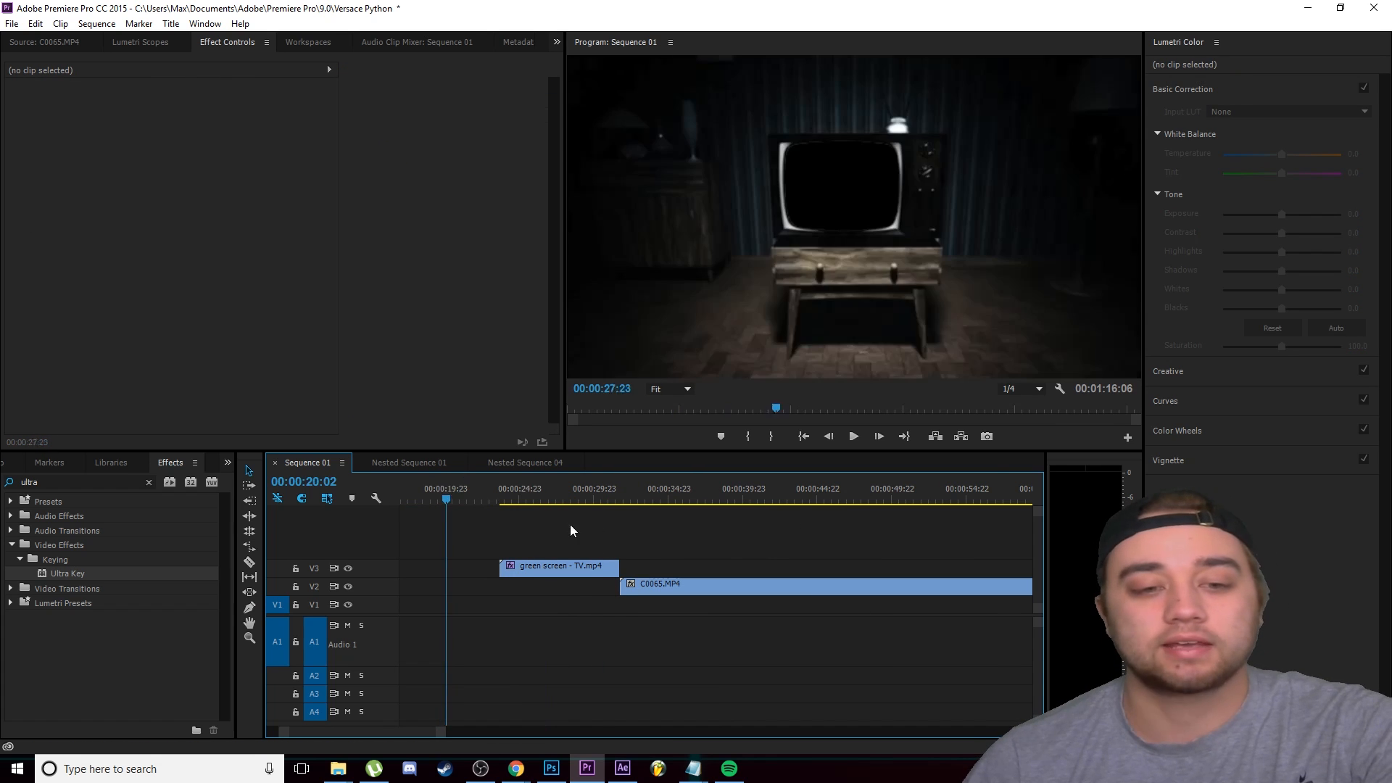
left_click_drag(570, 524, 789, 533)
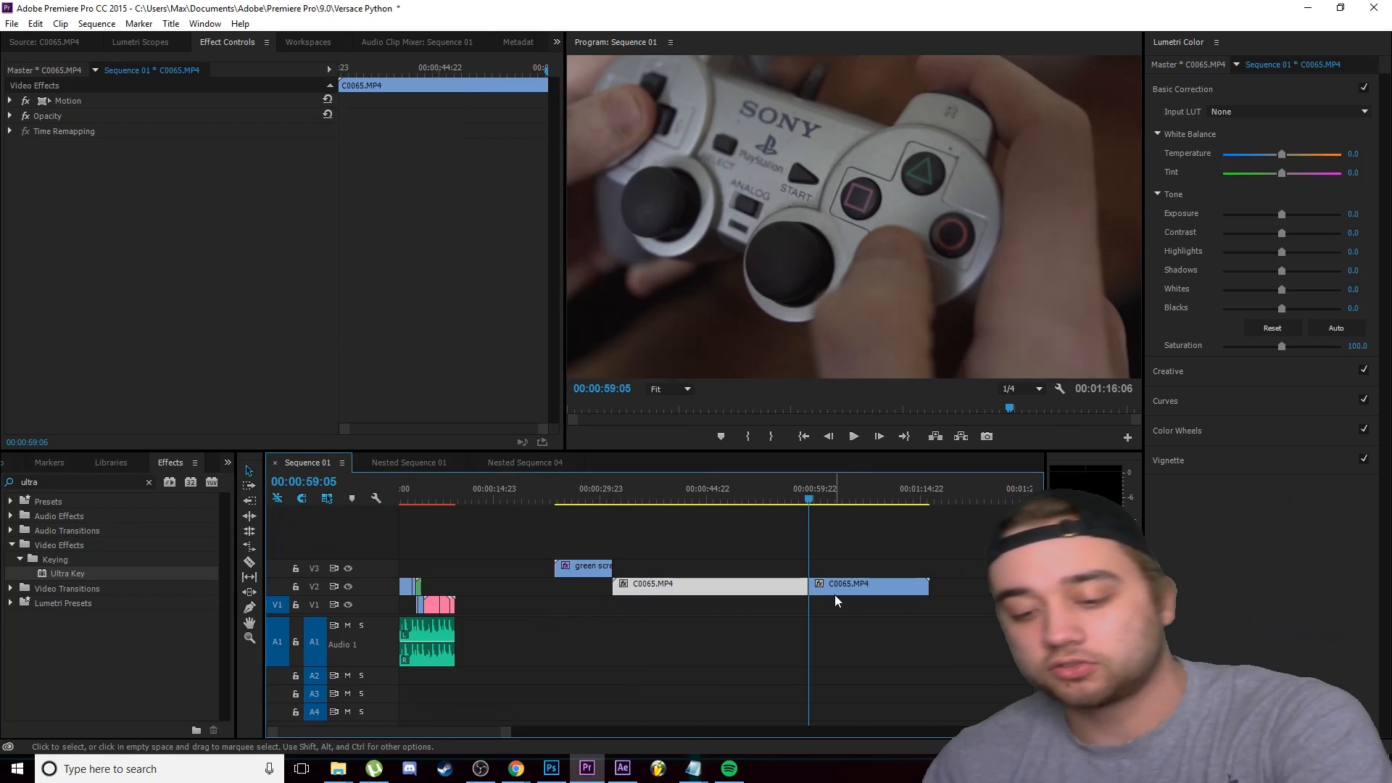
key("Delete")
left_click(837, 586)
left_click_drag(837, 585, 584, 588)
- View the start of the stacked clips and set the C0065.MP4 scale to 39 so it fits the TV screen
left_click_drag(771, 501, 547, 549)
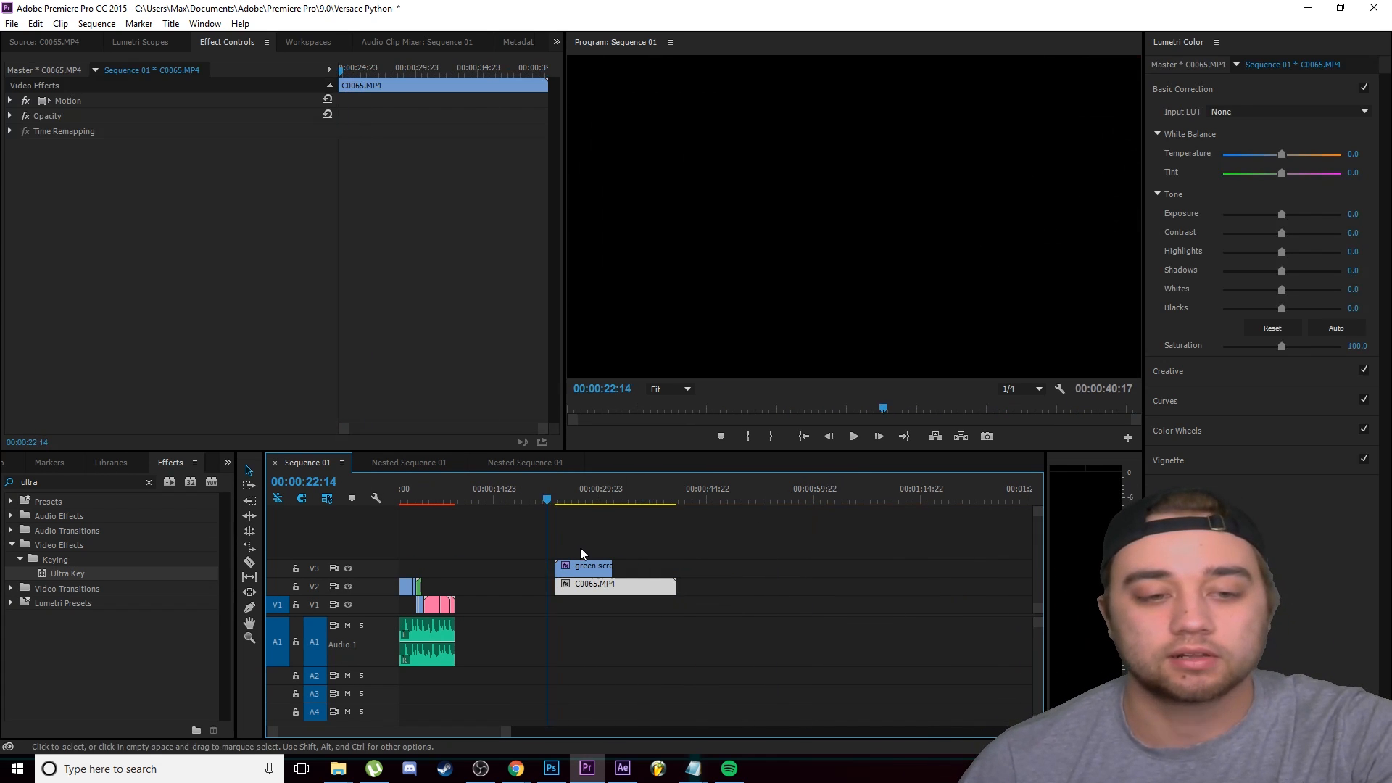
scroll(571, 554, "up", 5)
left_click_drag(477, 499, 503, 529)
scroll(494, 540, "up", 5)
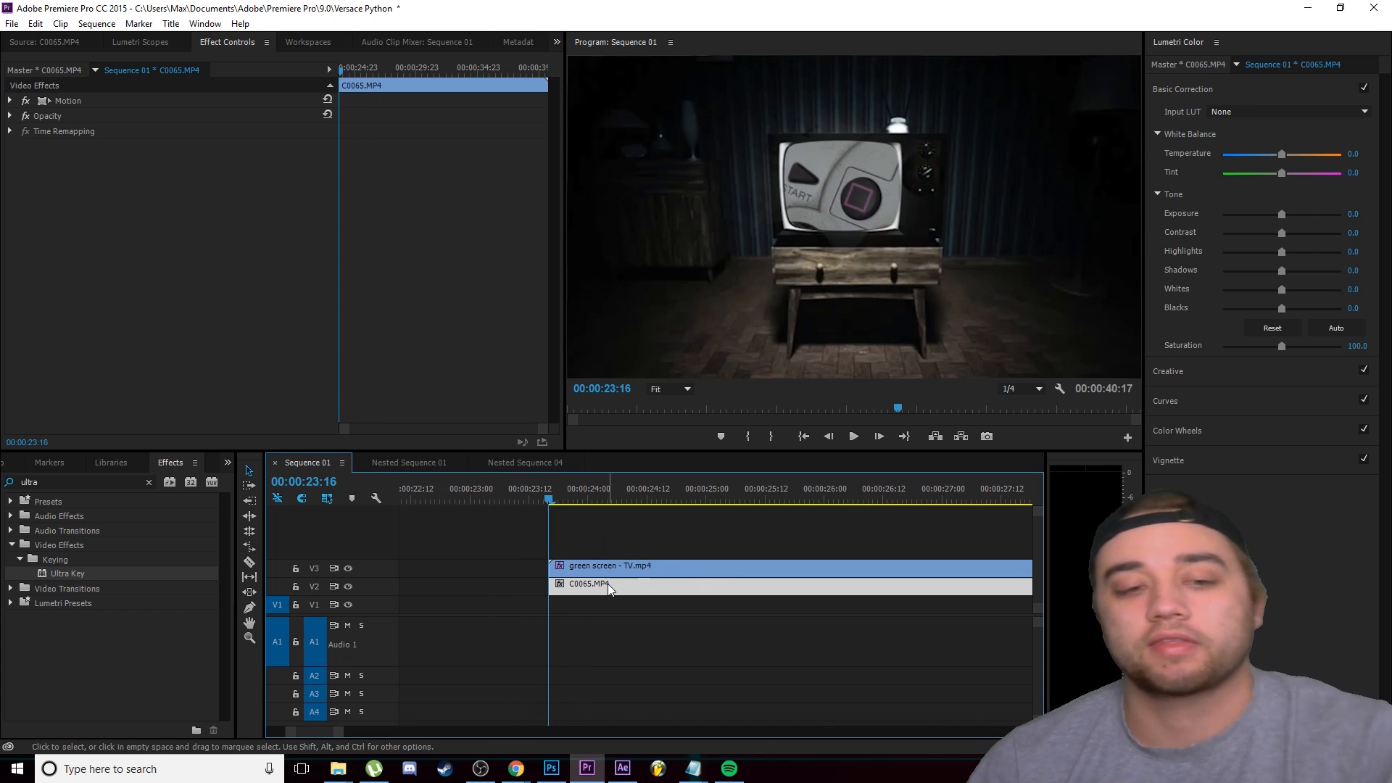
left_click(10, 102)
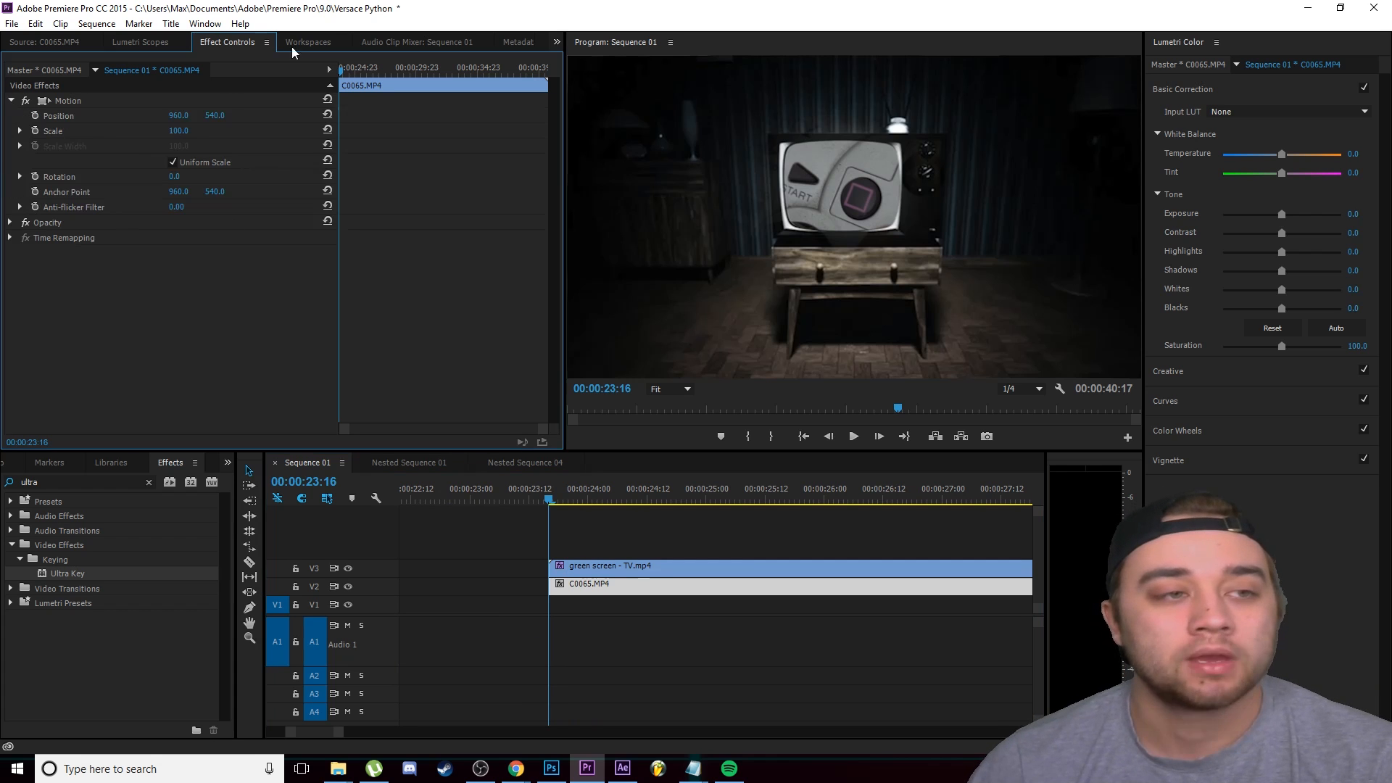
left_click_drag(186, 135, 141, 135)
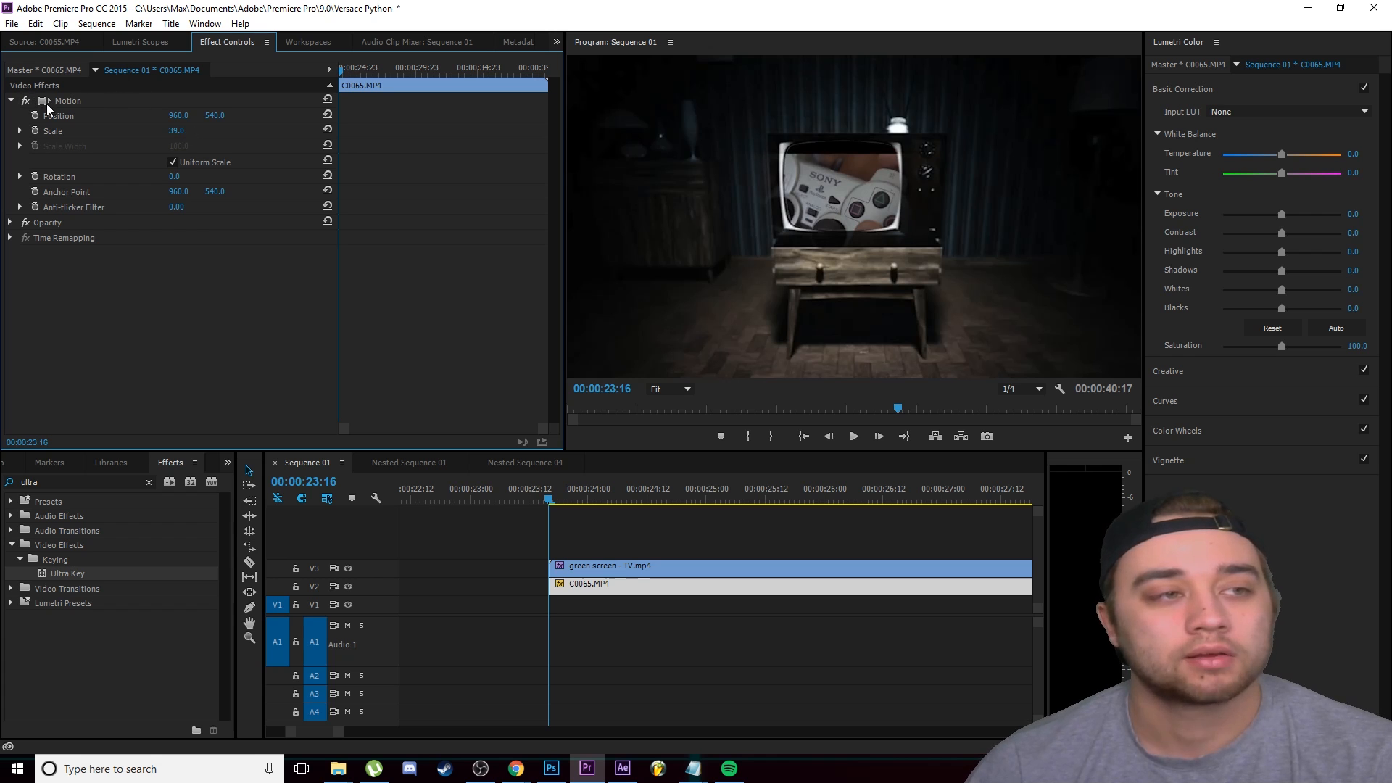
- Resize and reposition C0065.MP4 to a scale of 33.7 and position 962.4, 460.1 so it sits inside the TV screen
left_click(46, 105)
left_click_drag(949, 238, 860, 232)
left_click_drag(742, 197, 759, 200)
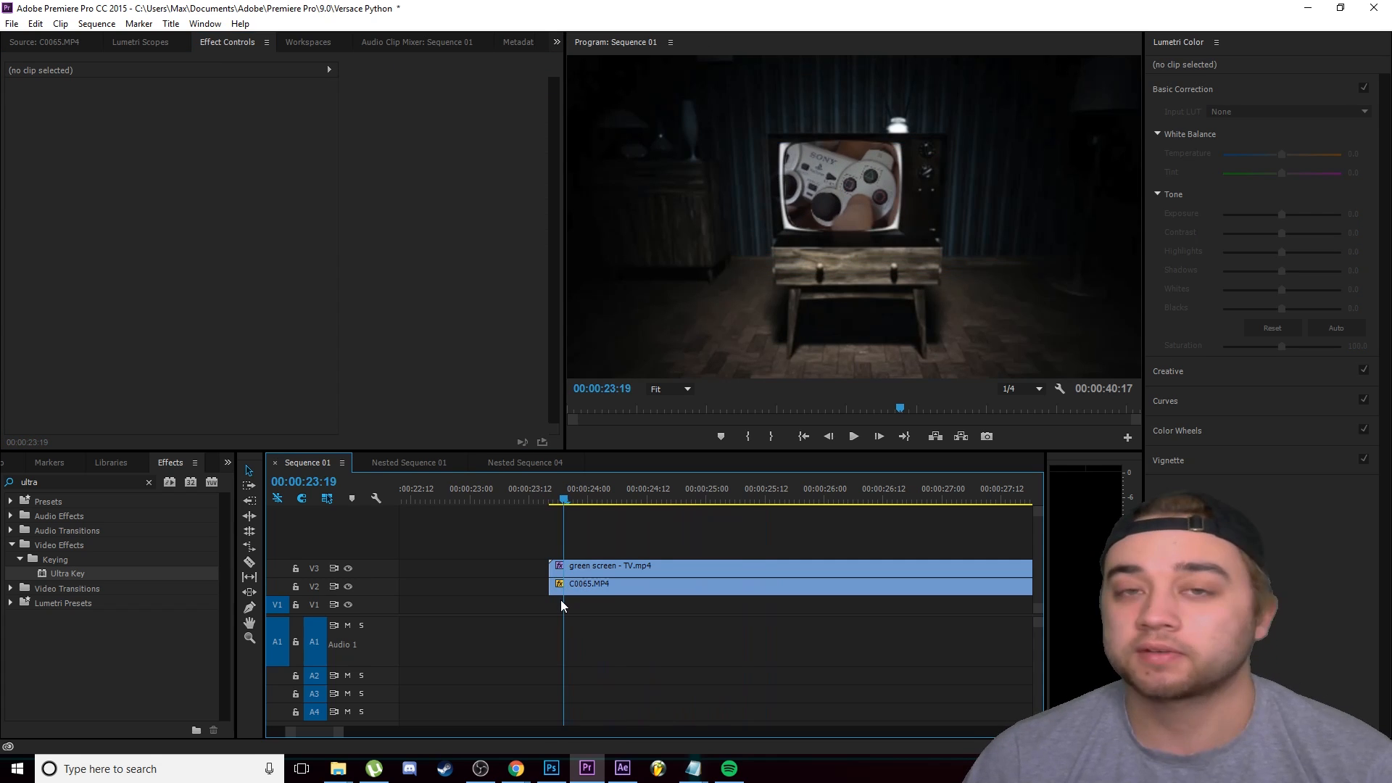
- Split the green screen - TV.mp4 clip on V3 at 00:00:24:21
left_click_drag(562, 599, 690, 579)
left_click_drag(685, 501, 691, 542)
left_click(723, 571)
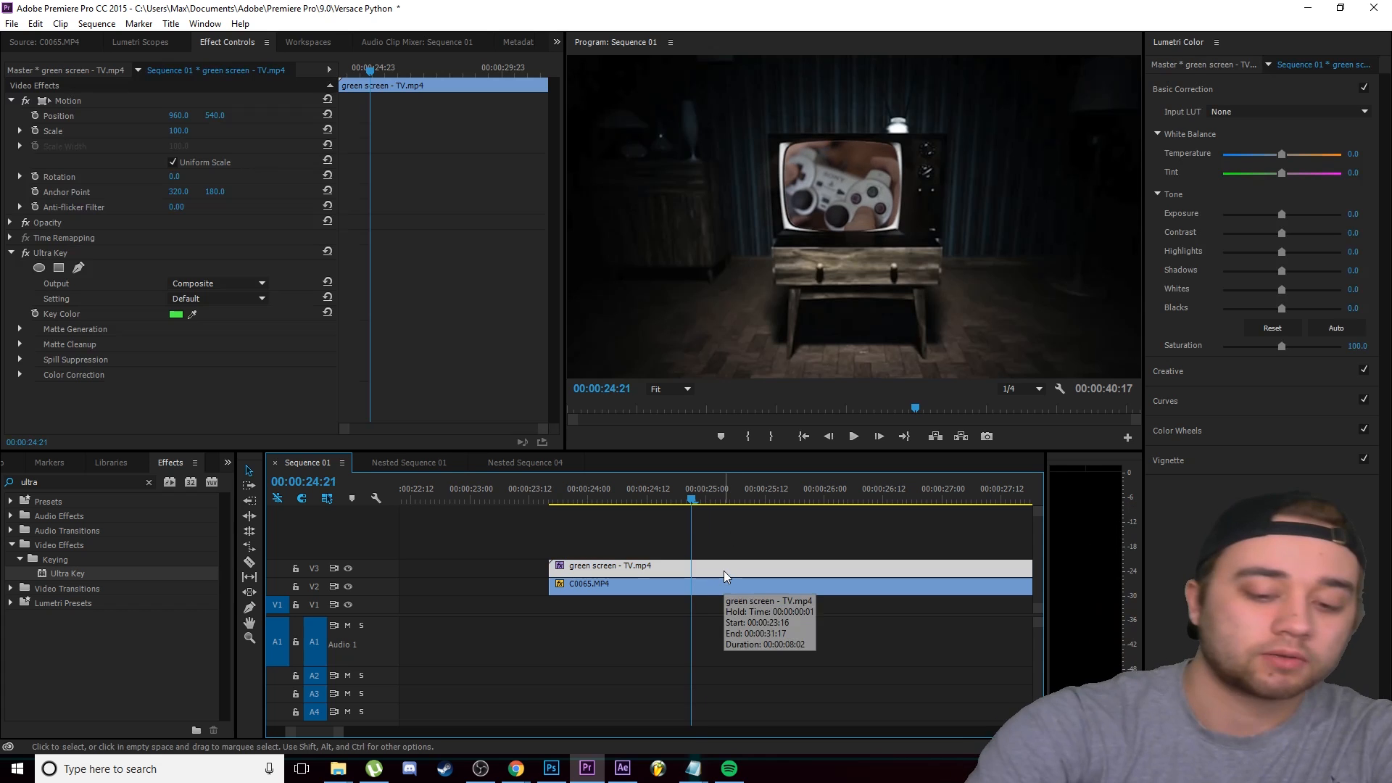
key("ctrl+k")
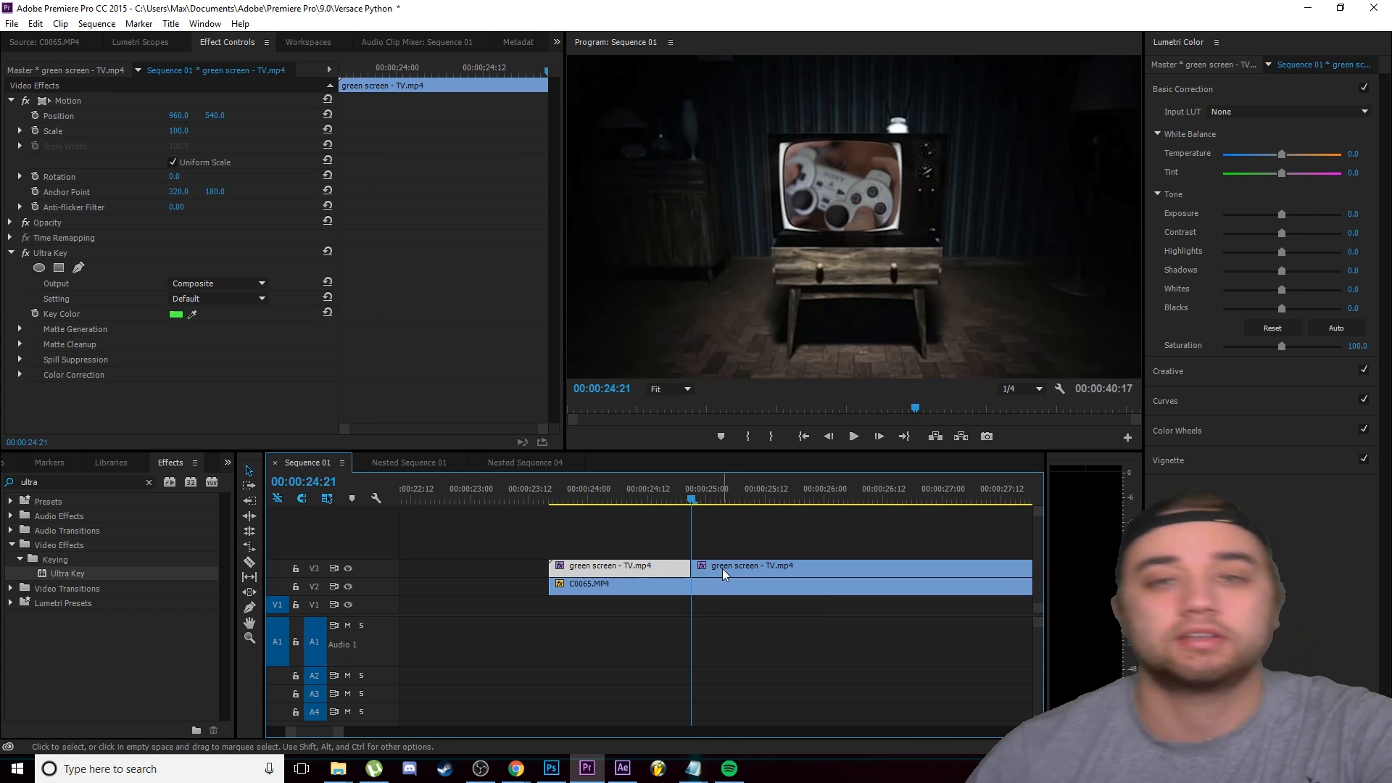
- Keyframe the first TV clip's position and scale from 00:00:23:17, enlarging and repositioning it at 00:00:24:20 so the TV screen nearly fills the frame
scroll(721, 570, "up", 1)
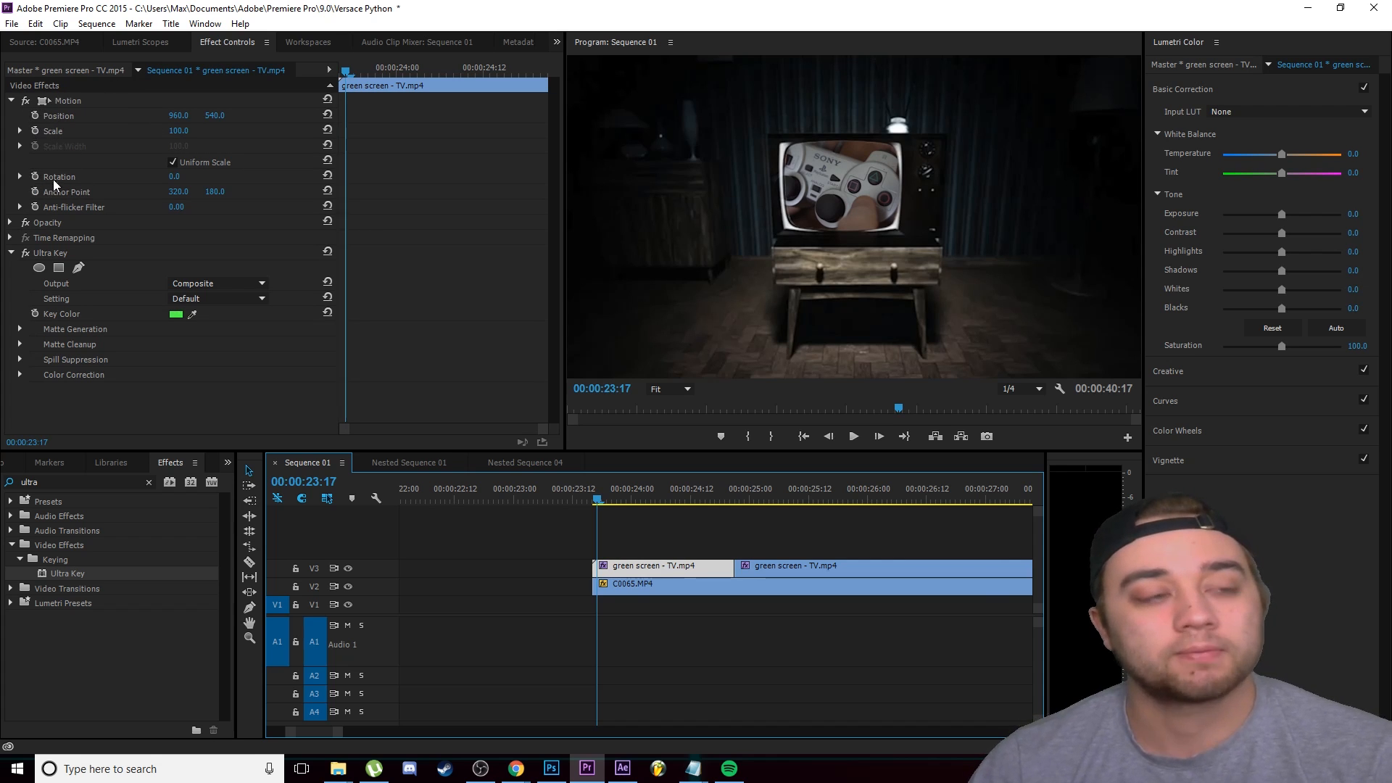
left_click(35, 117)
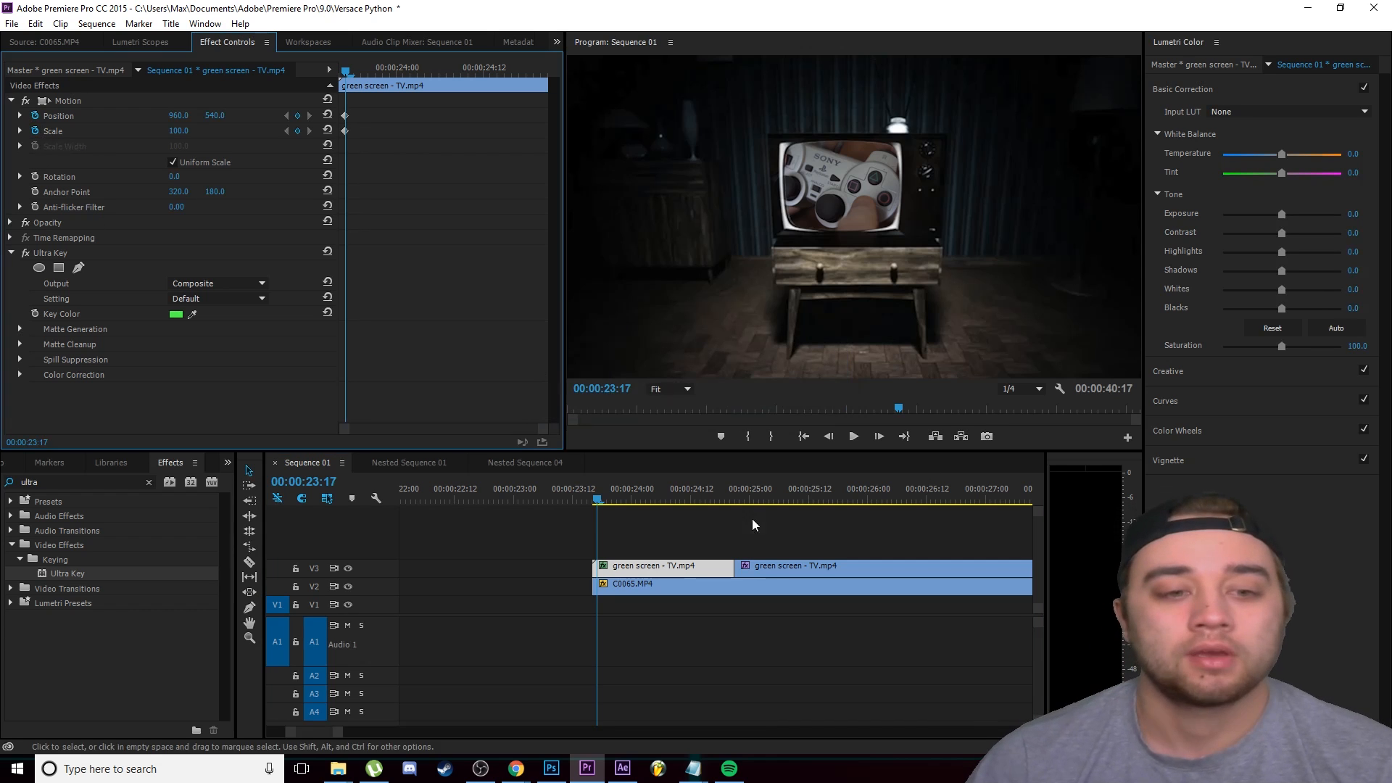
left_click_drag(612, 499, 733, 521)
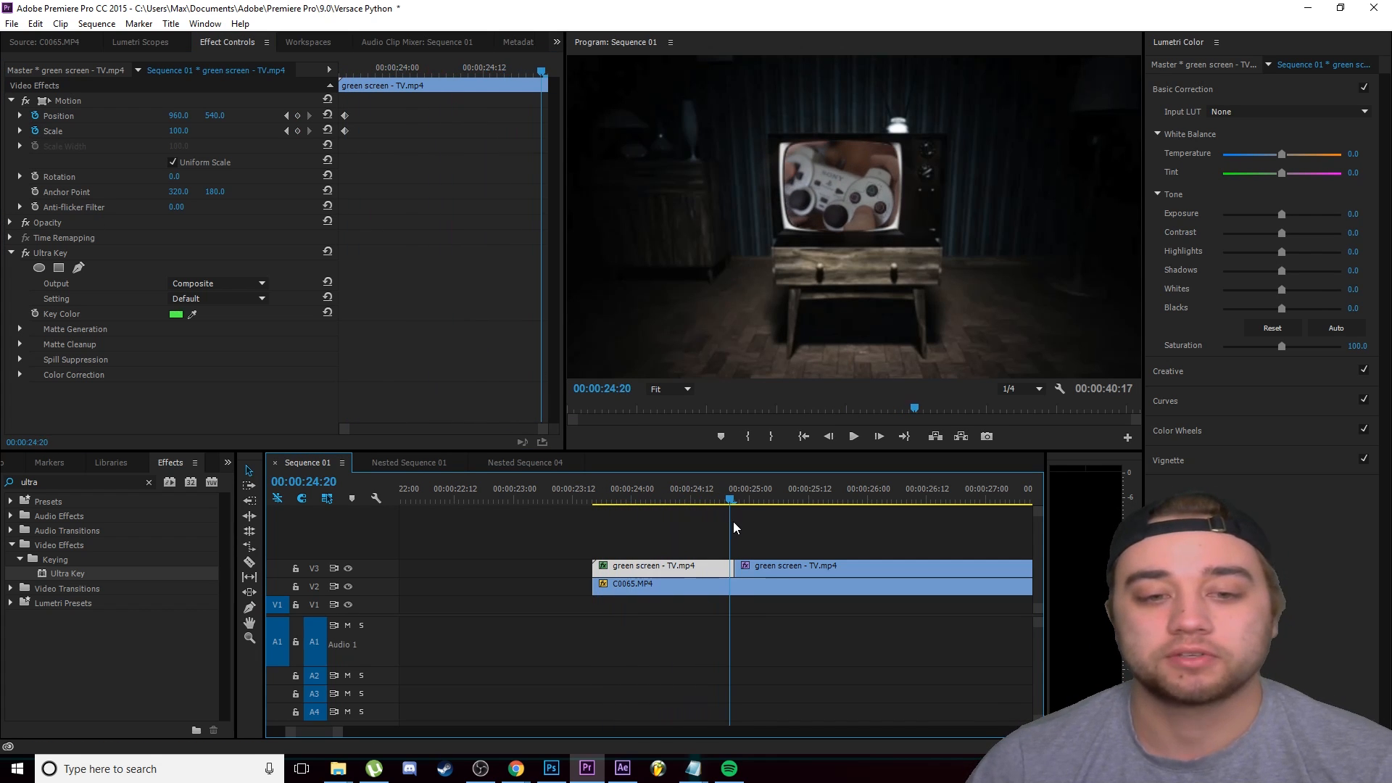
left_click_drag(179, 135, 254, 135)
left_click(42, 103)
left_click_drag(773, 160, 800, 192)
left_click(780, 518)
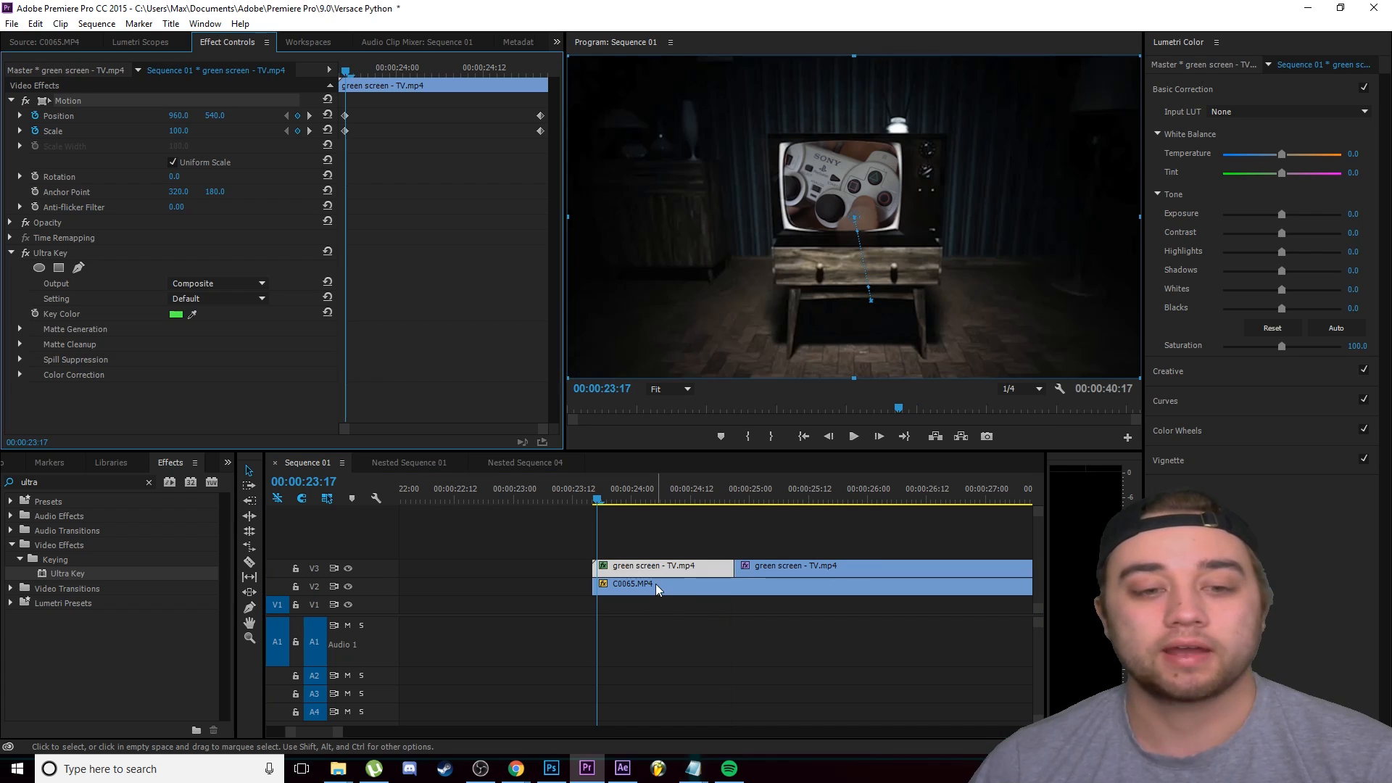
- Keyframe C0065.MP4's position and scale at 00:00:23:17 and set its scale to 180 at about 00:00:24:19
left_click(656, 585)
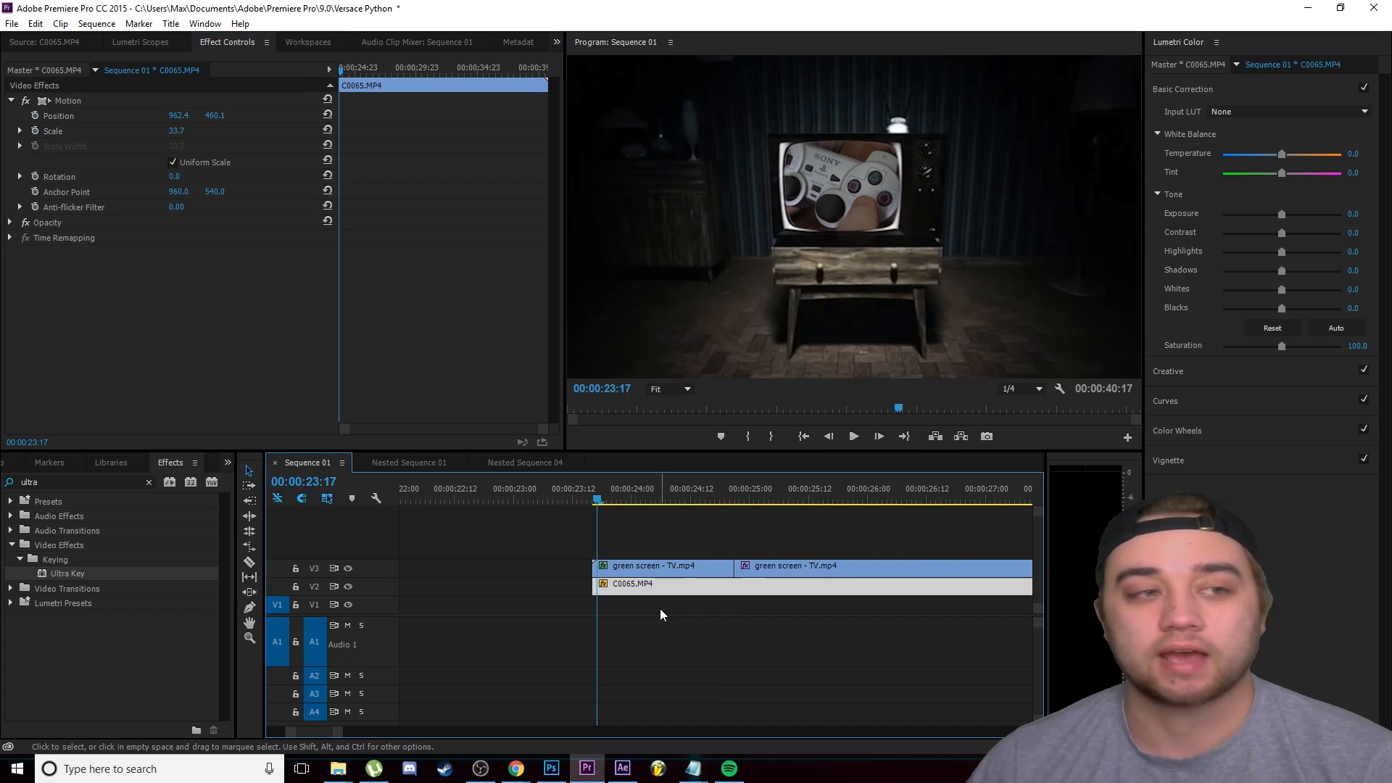
left_click(35, 116)
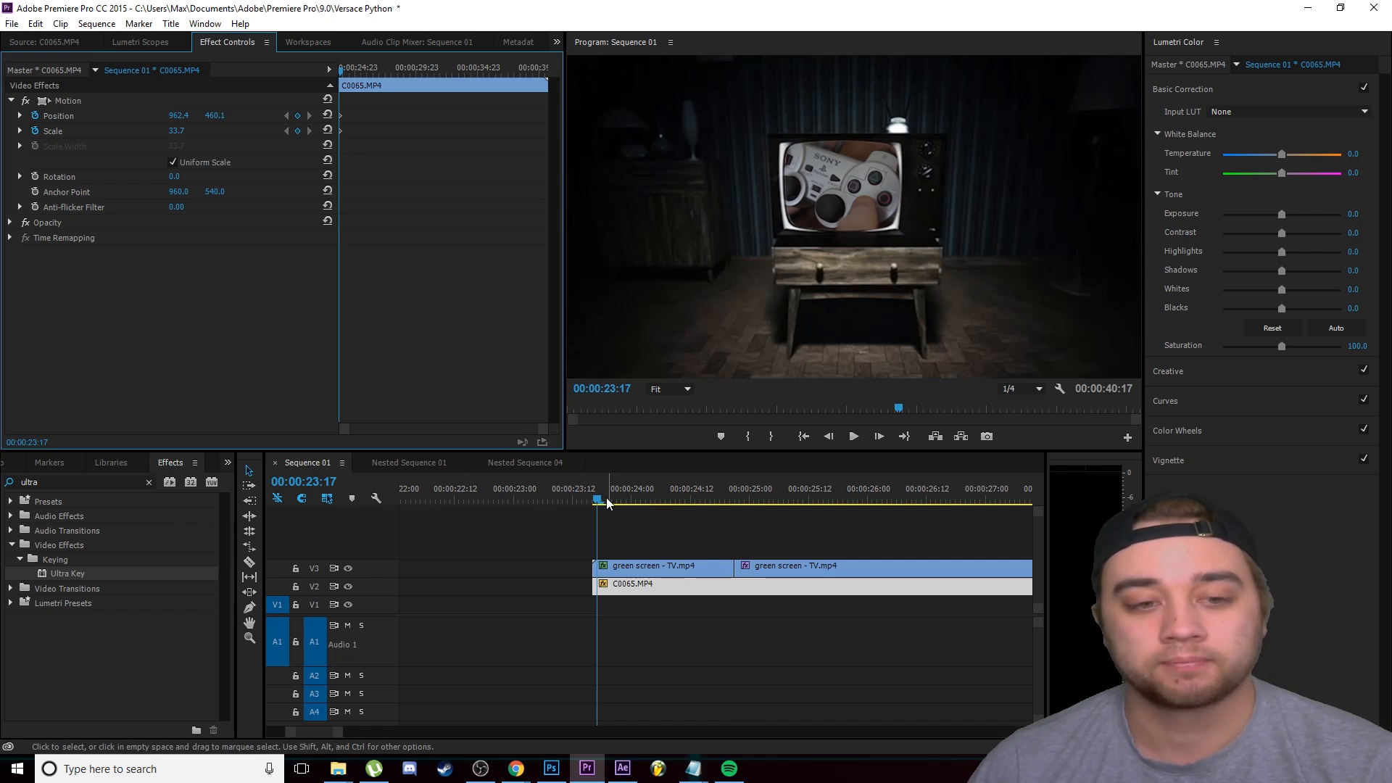
left_click(677, 500)
left_click_drag(680, 512, 728, 522)
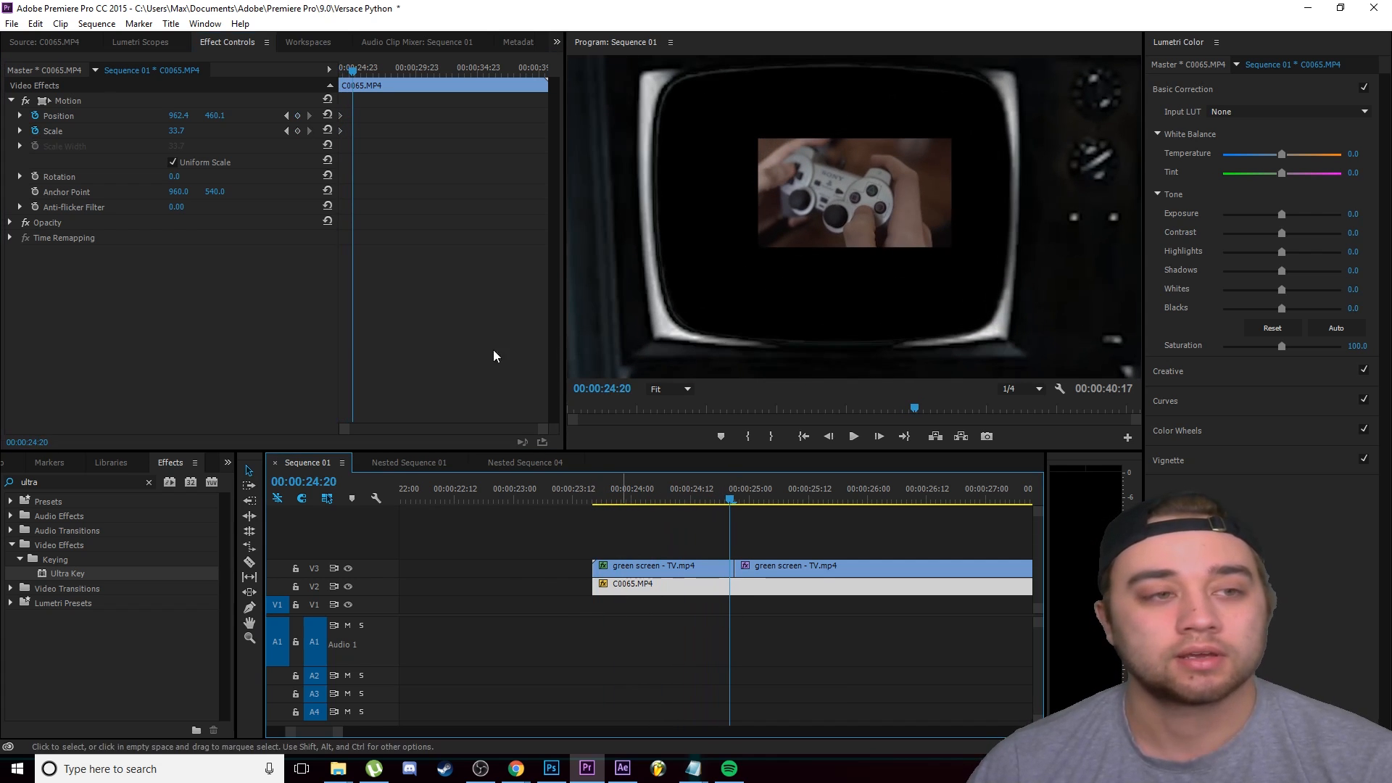
left_click(176, 132)
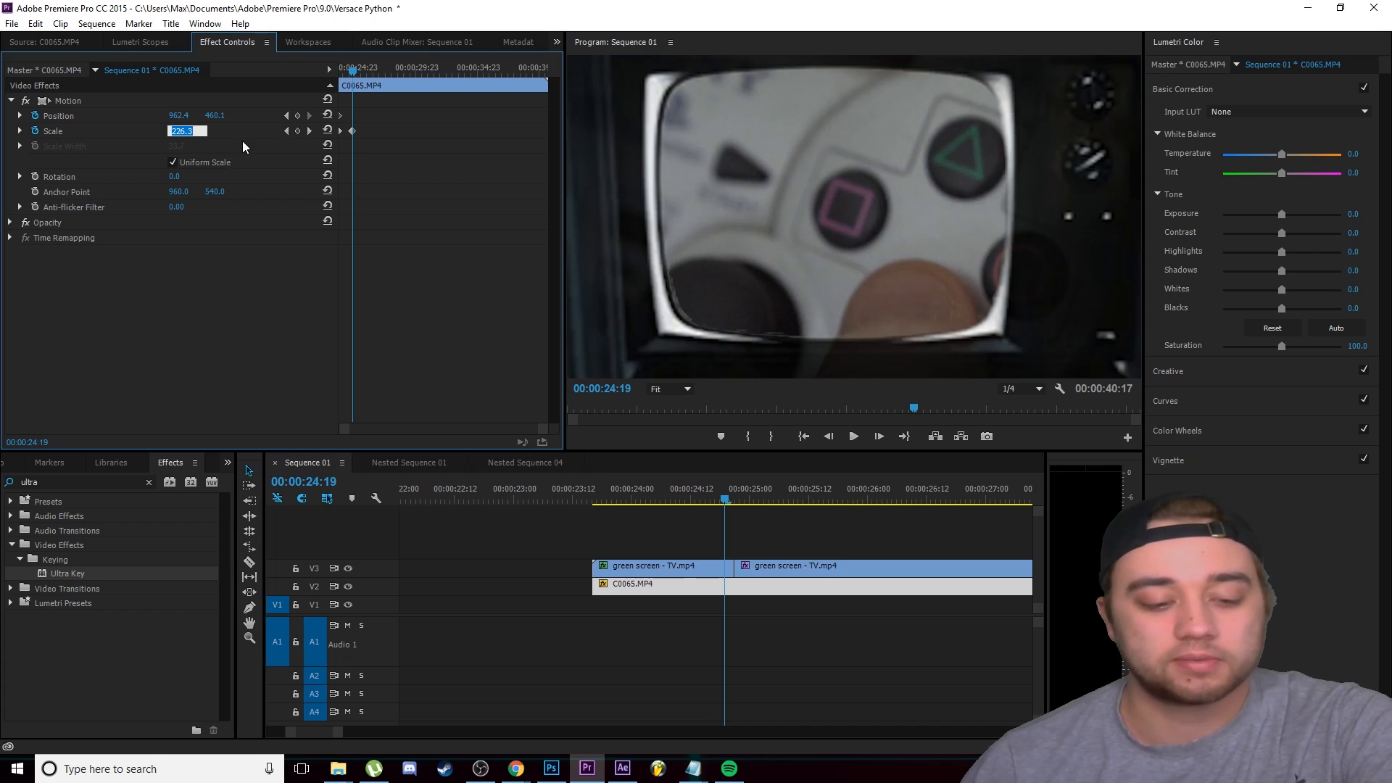
type("180")
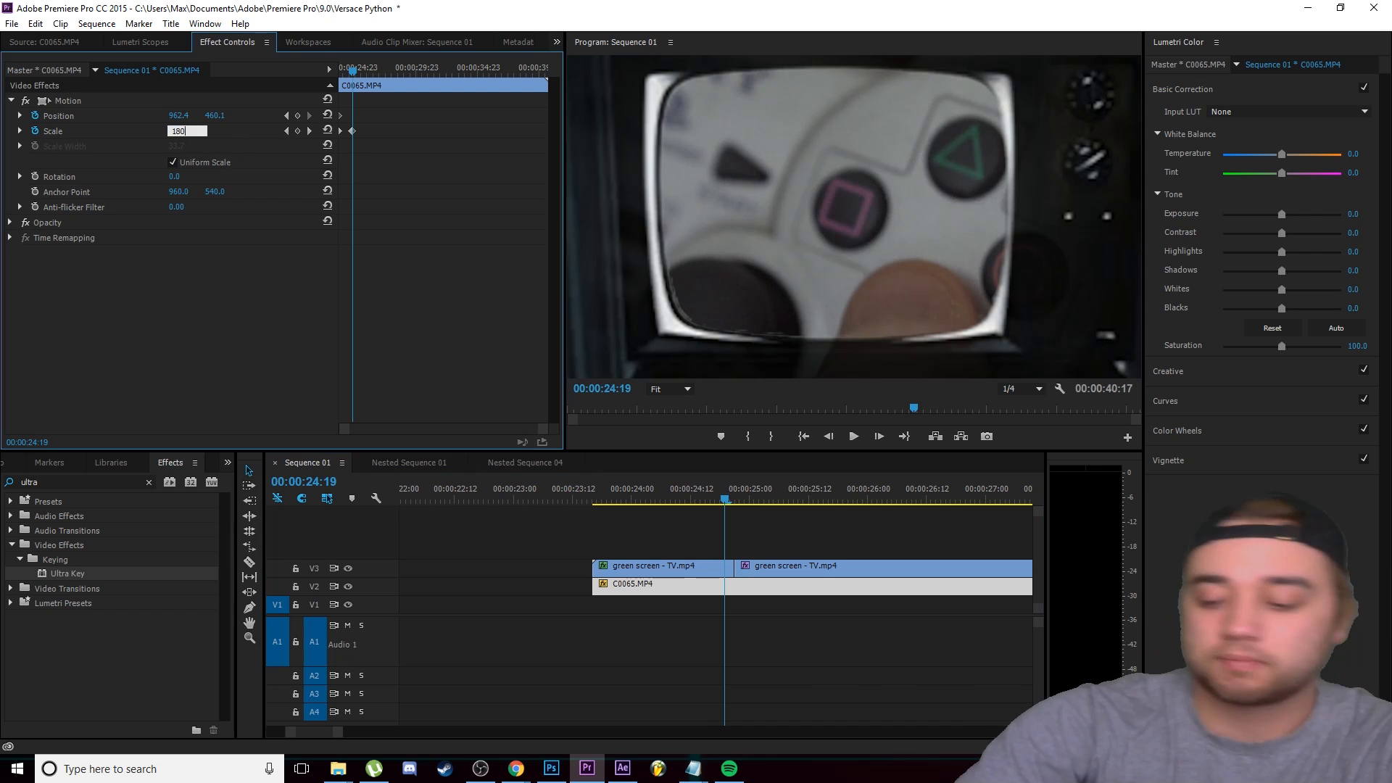
key("Return")
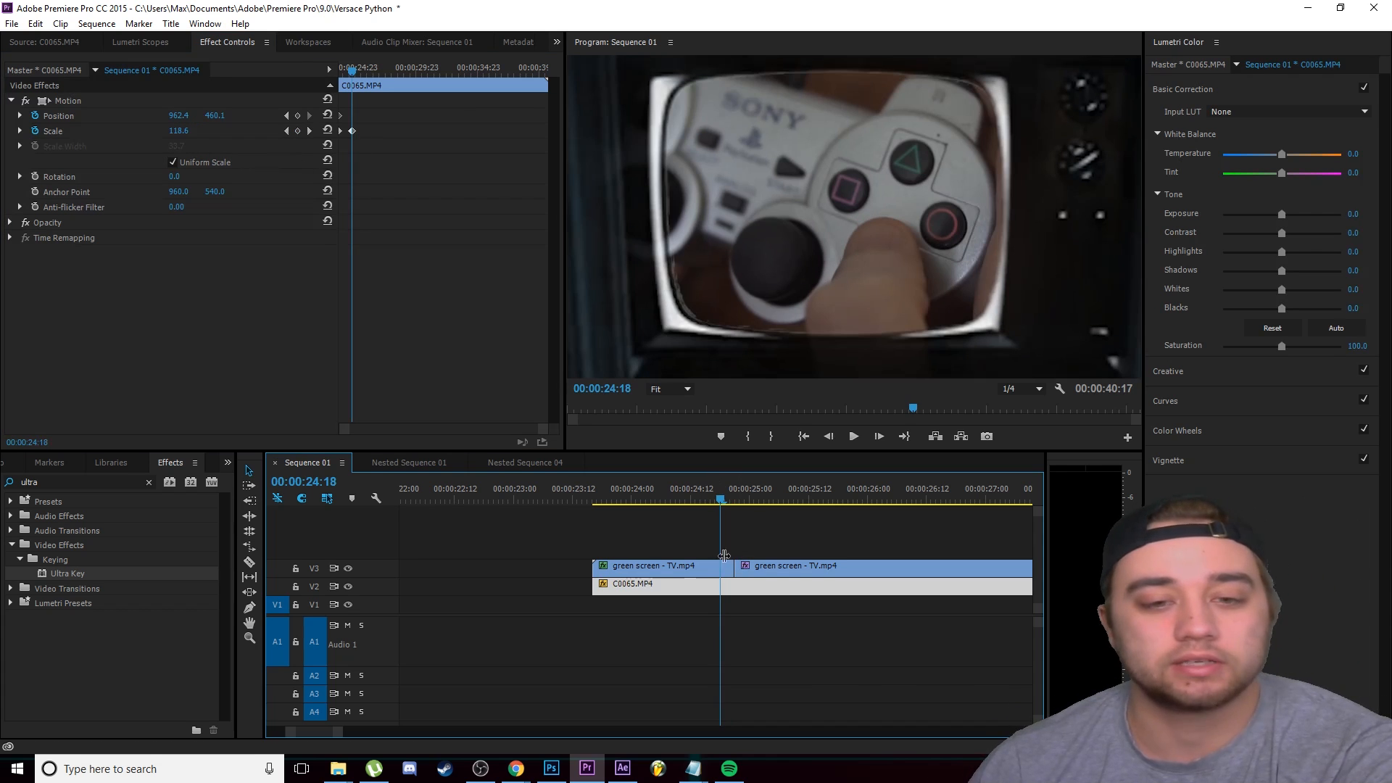
- Delete the TV clip segment after the cut on V3 and scrub through the remaining animation
left_click(776, 568)
key("Delete")
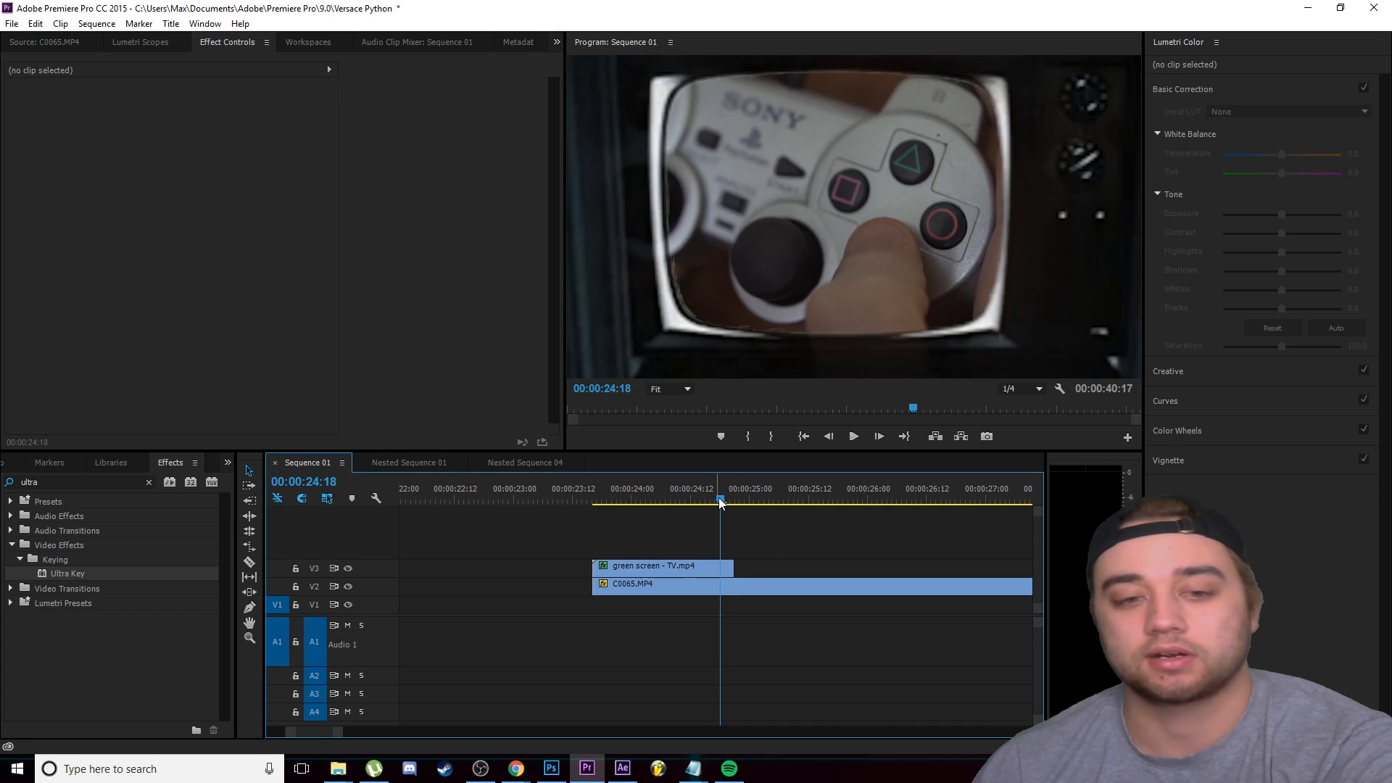
left_click_drag(719, 497, 959, 515)
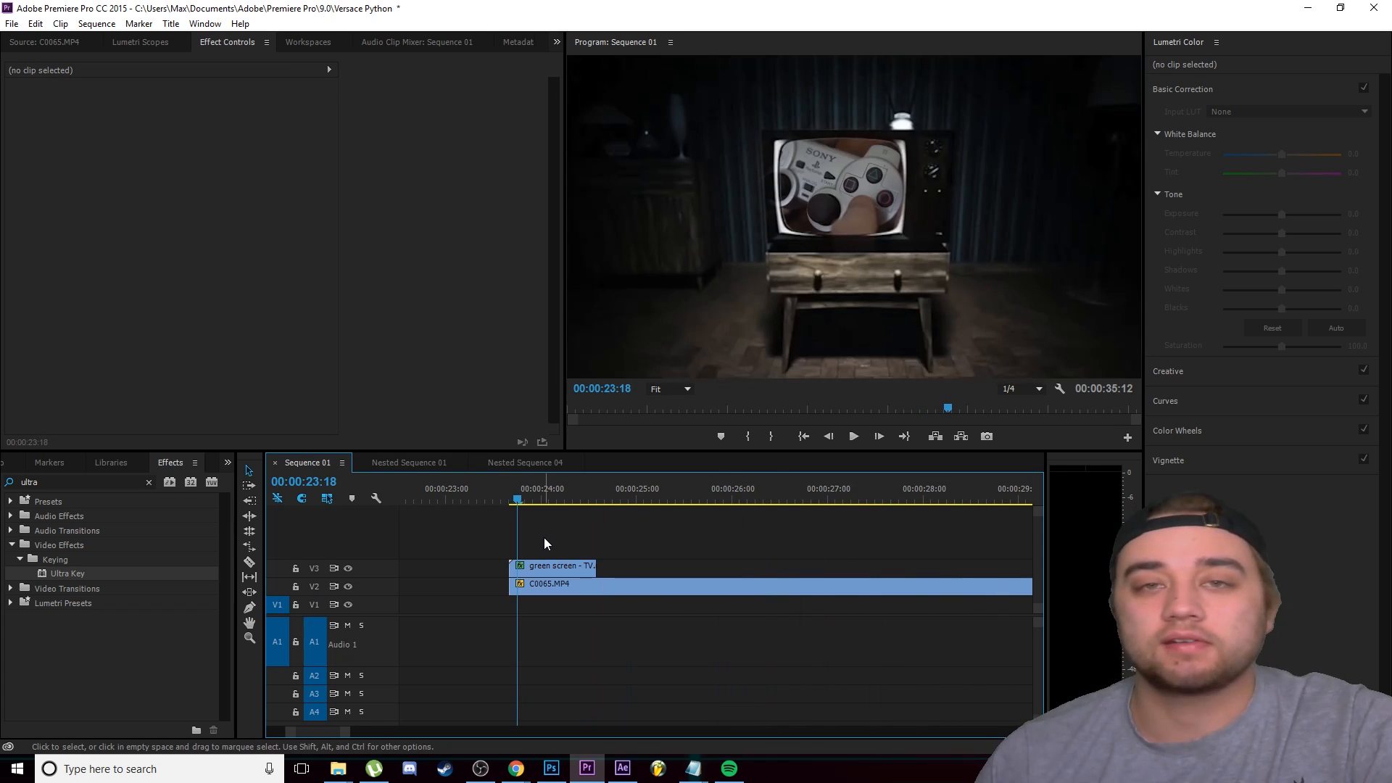
- Split C0065.MP4 where the TV clip ends and move its second part up to V3, directly after the TV clip
left_click(250, 563)
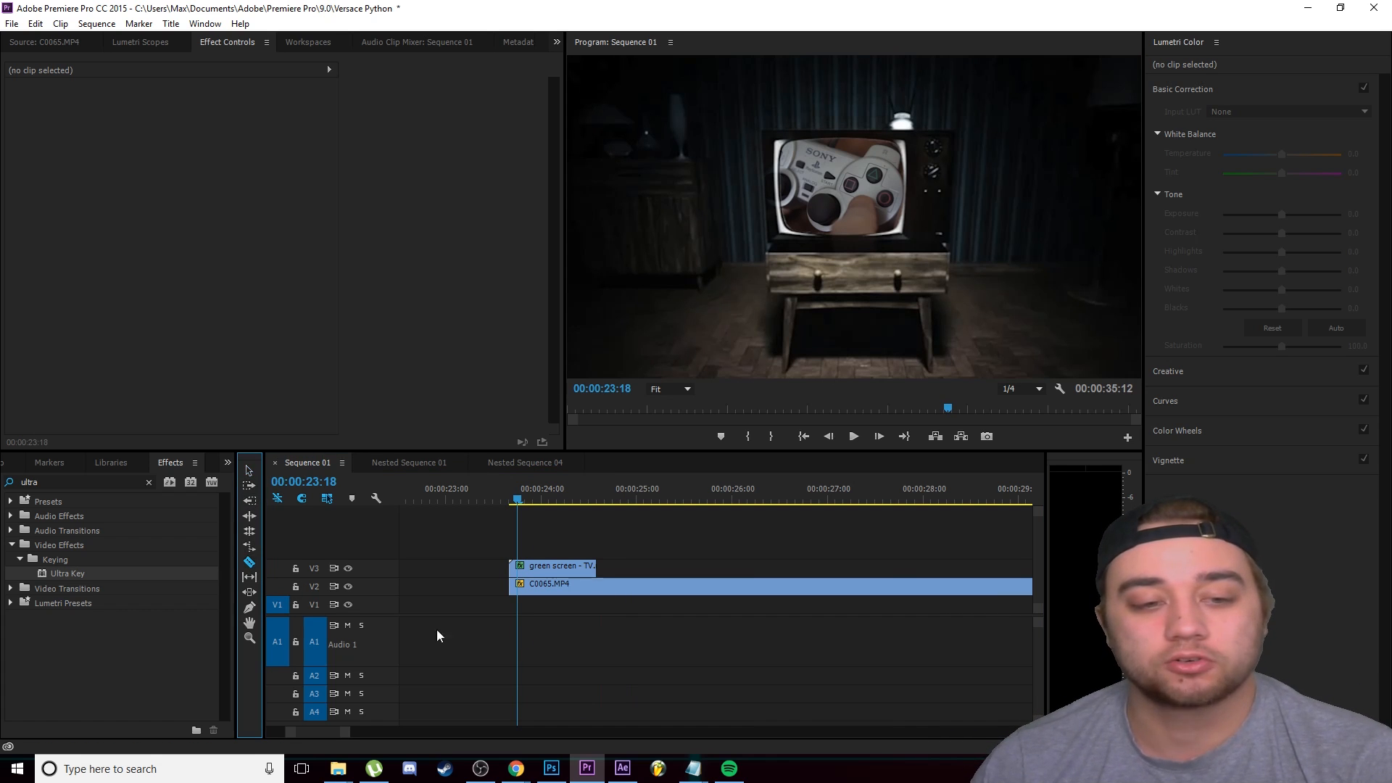
left_click(598, 586)
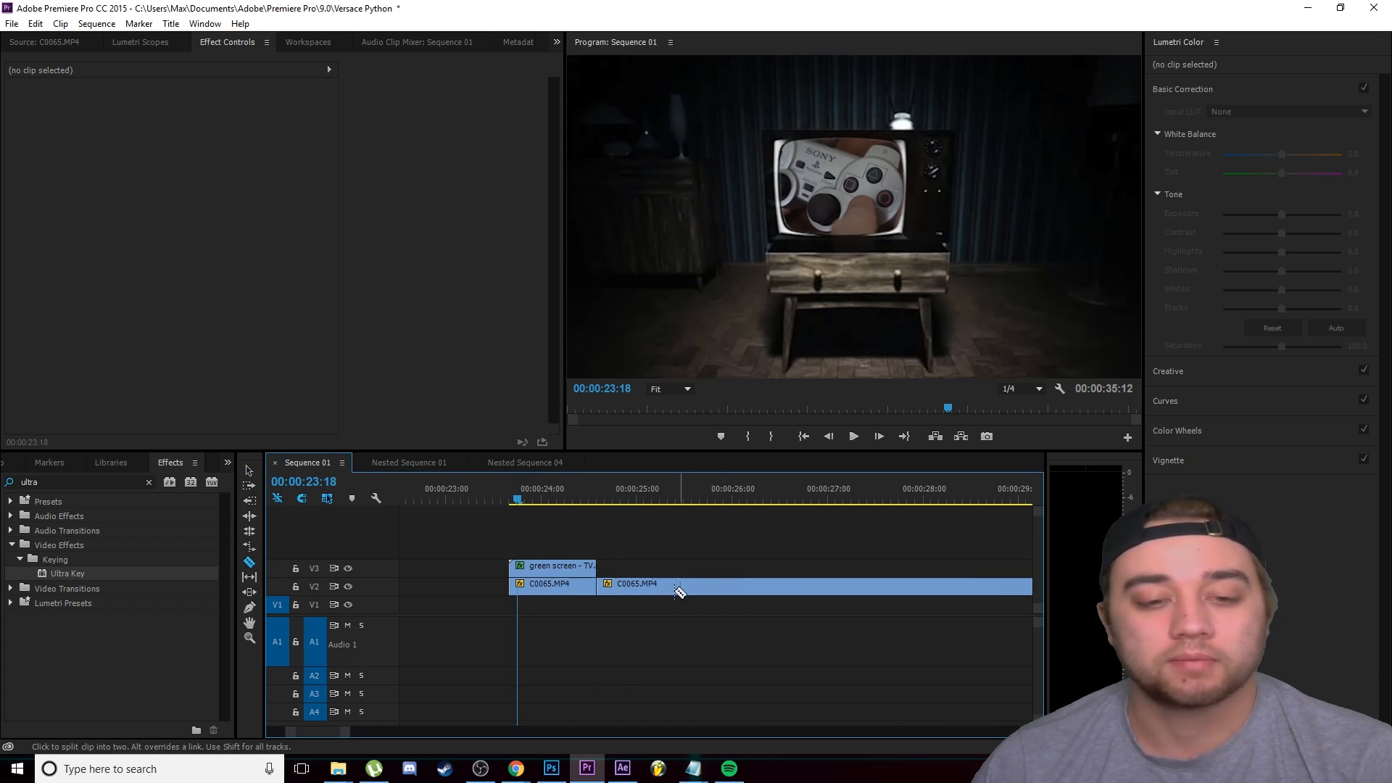
key("v")
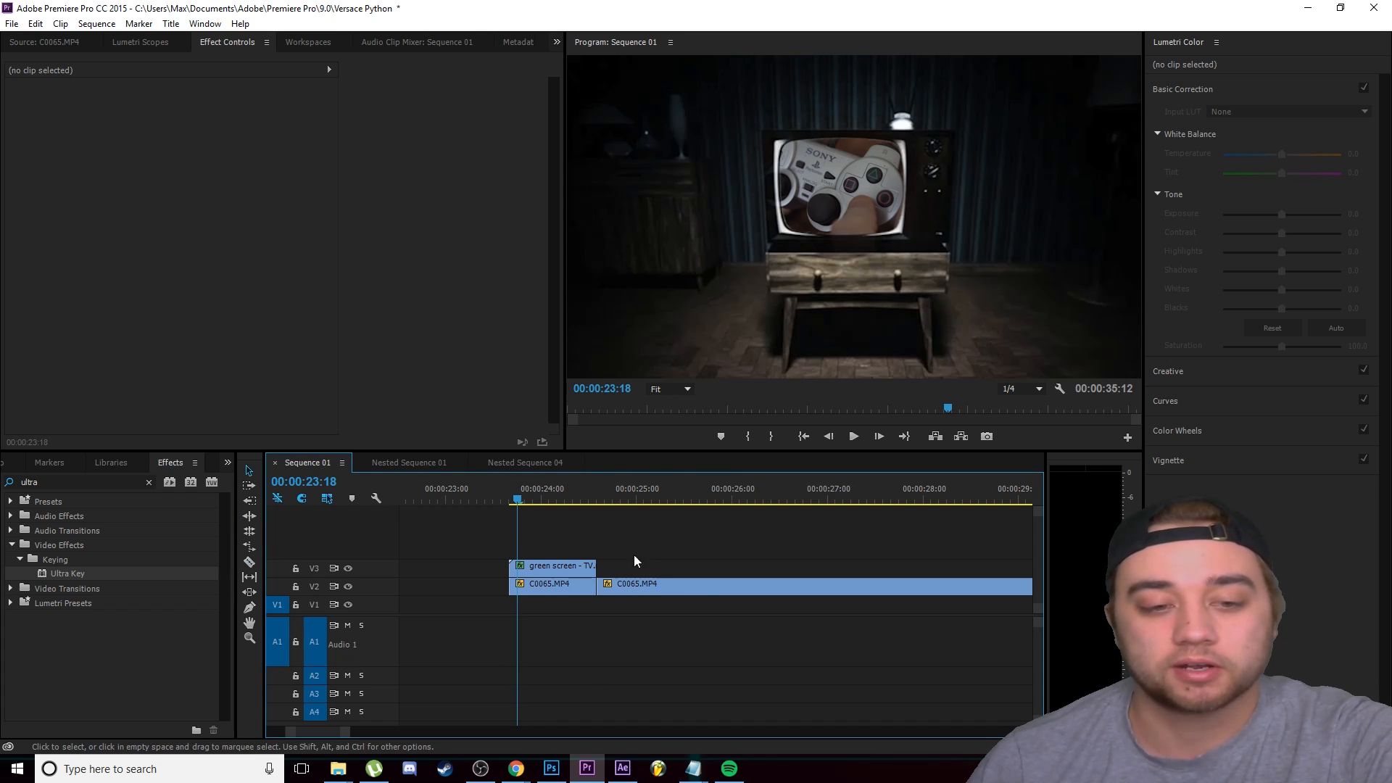
left_click_drag(647, 592, 646, 577)
- Split the TV clip on V3 at 00:00:24:09, five frames before the junction with C0065.MP4
left_click_drag(519, 500, 596, 569)
scroll(544, 530, "up", 4)
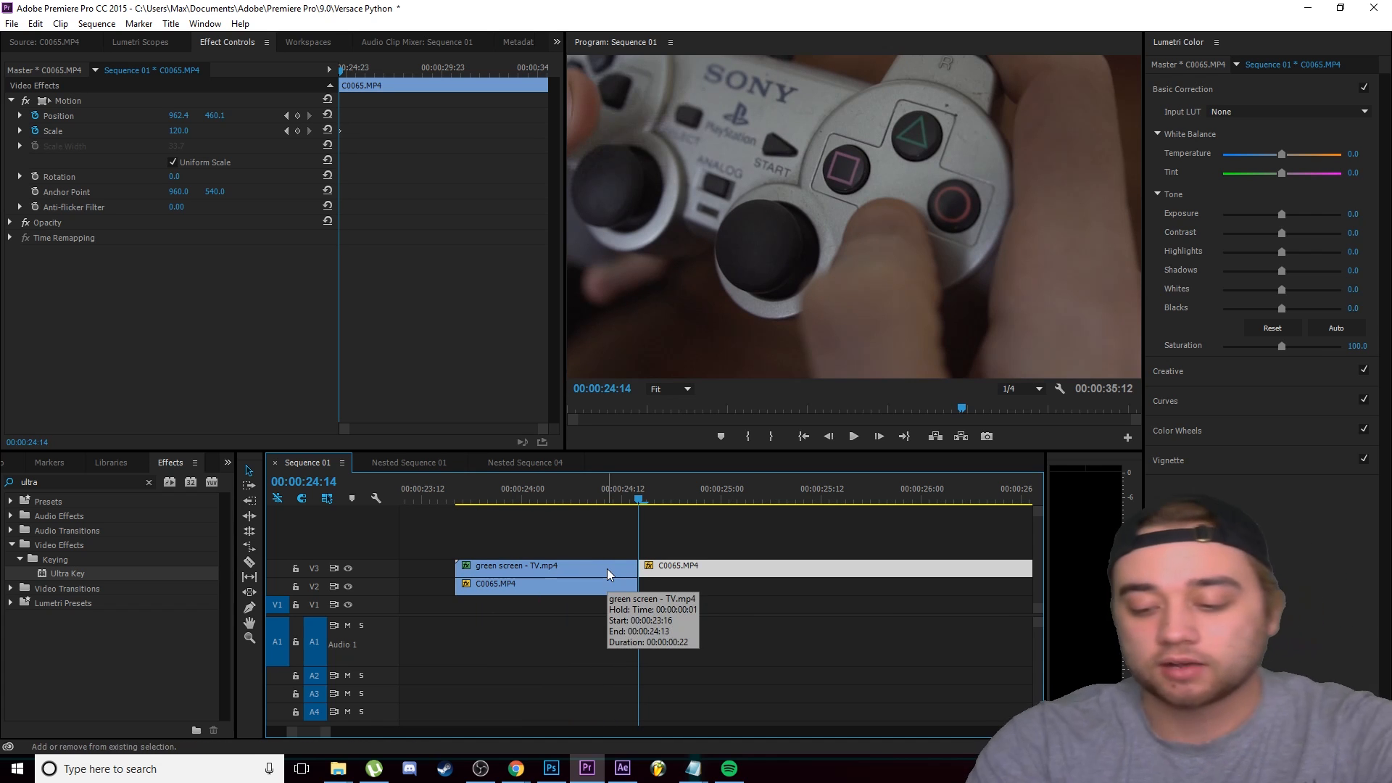
key("shift+Left")
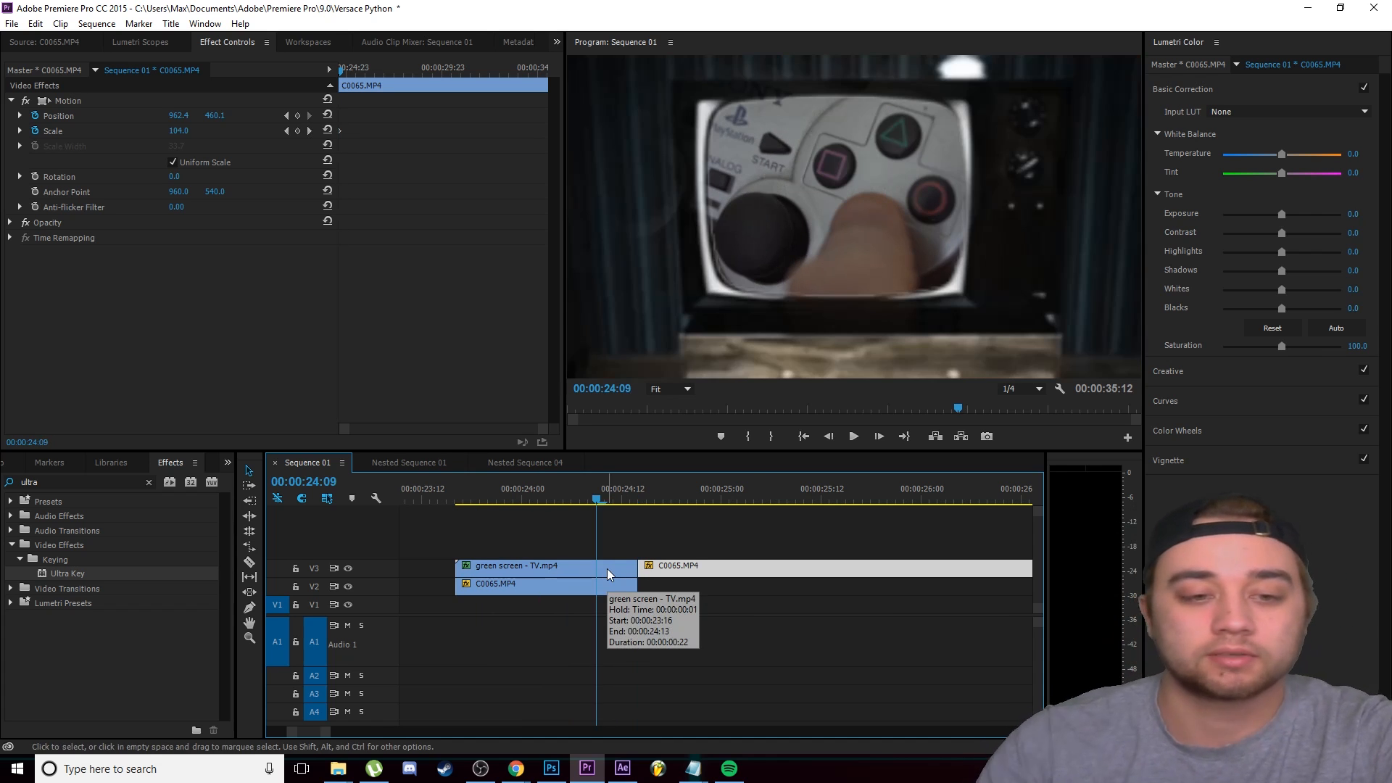
left_click(606, 568)
key("ctrl+k")
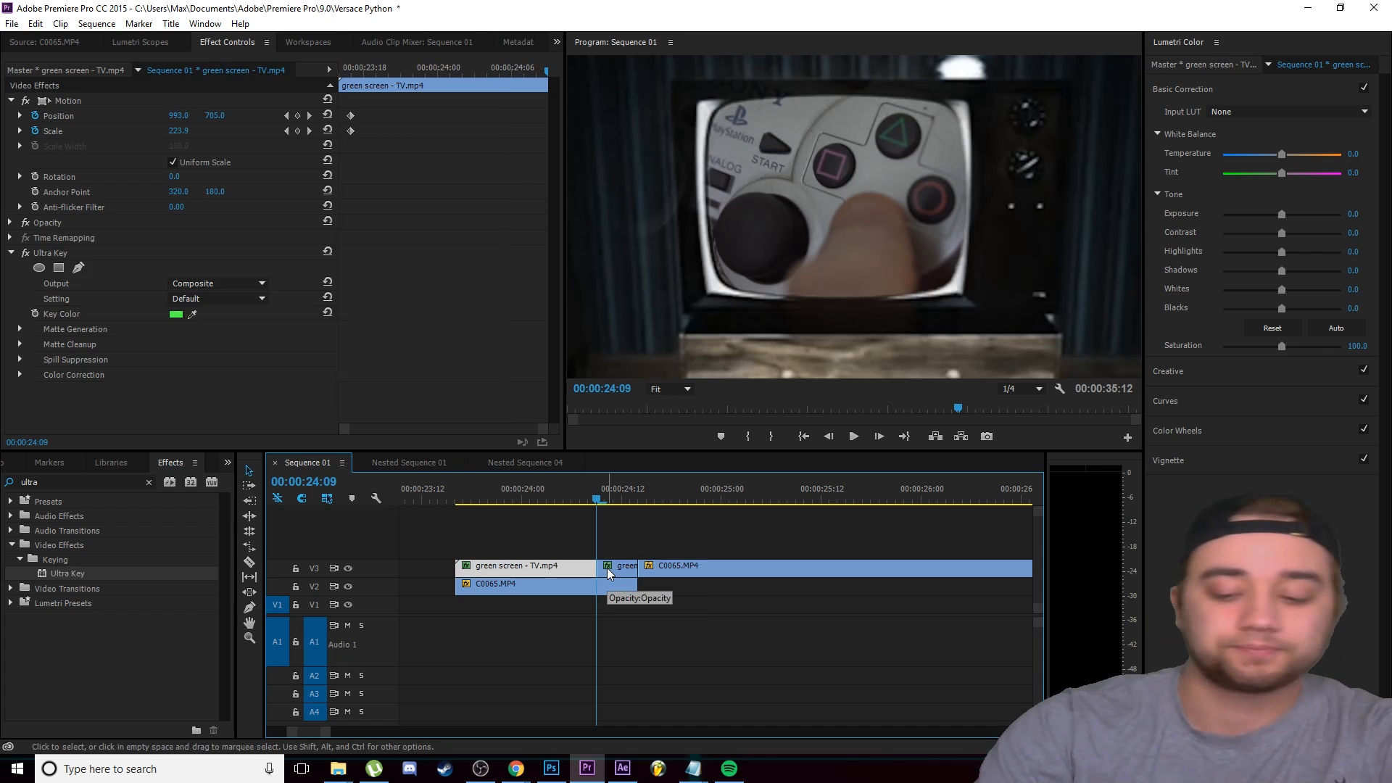
- Split the C0065.MP4 clip on V3 at 00:00:24:19, five frames after its junction with the TV clip
key("shift+Right")
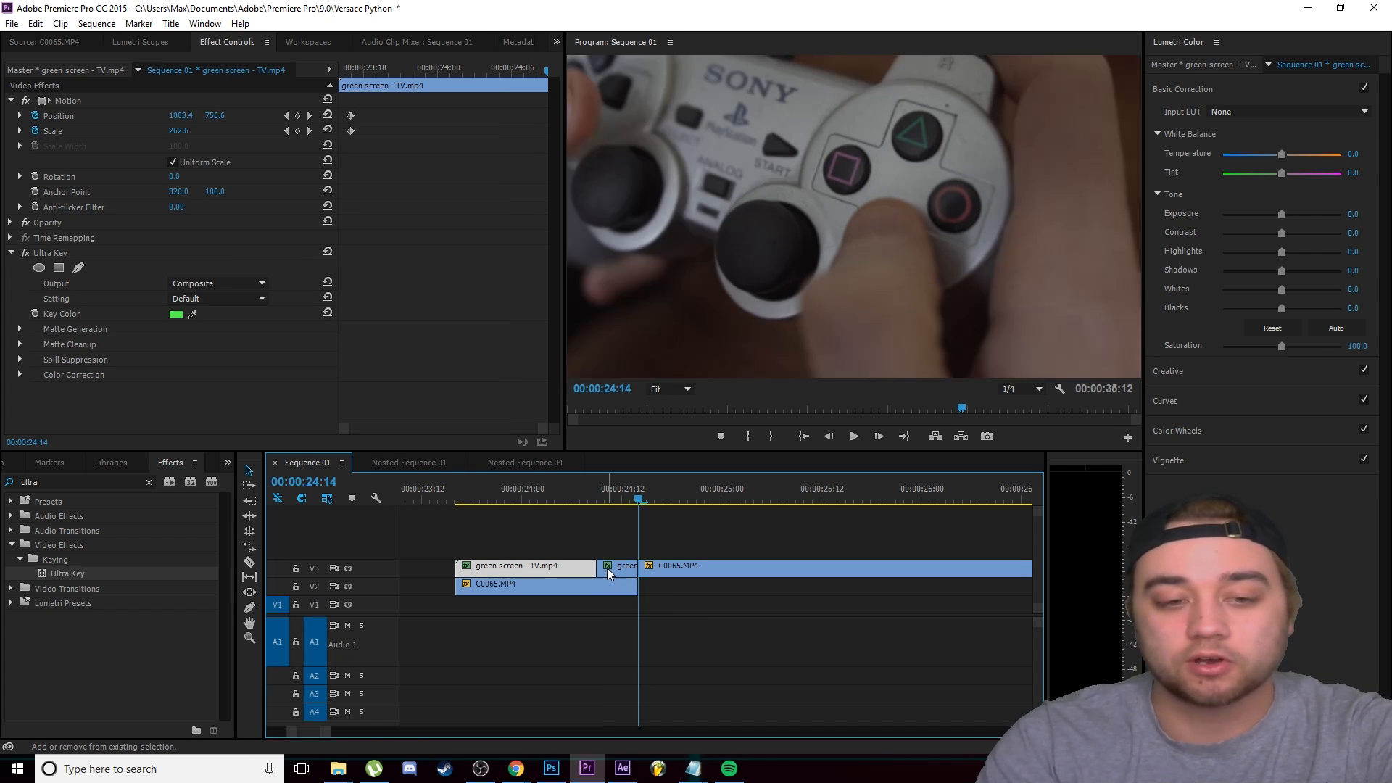
key("shift+Right")
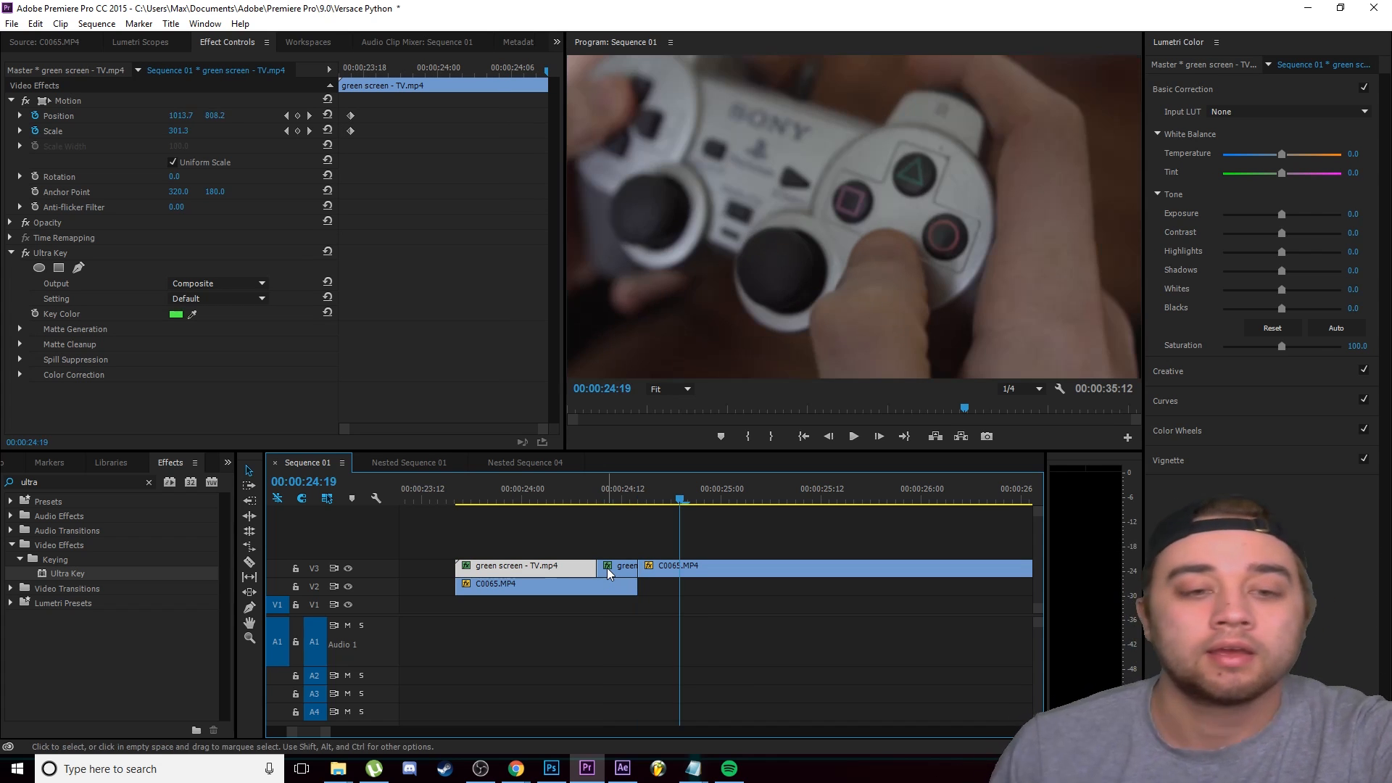
left_click(696, 570)
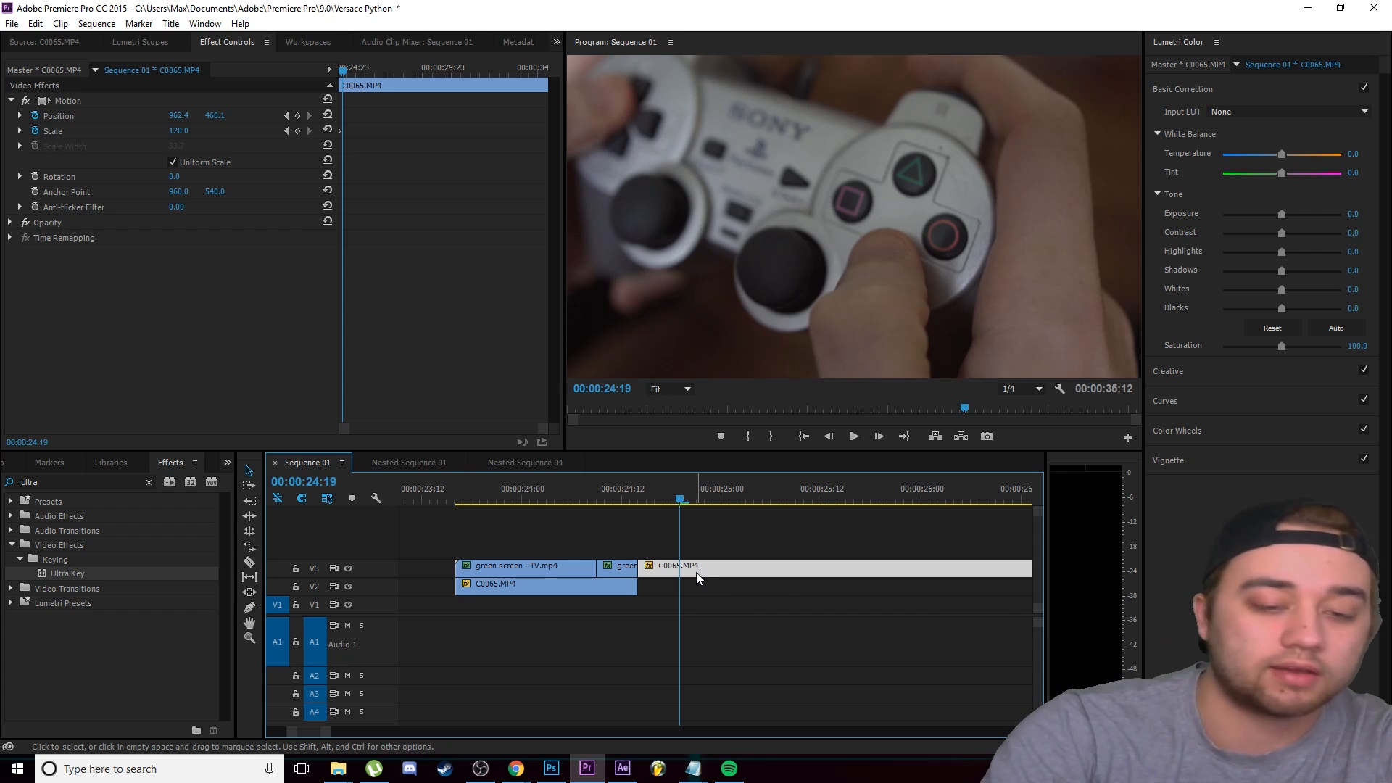
key("ctrl+k")
- Nest the two short segments on either side of the V3 junction and scrub through the nested sequence
scroll(711, 542, "up", 1)
scroll(646, 582, "up", 1)
scroll(696, 533, "up", 1)
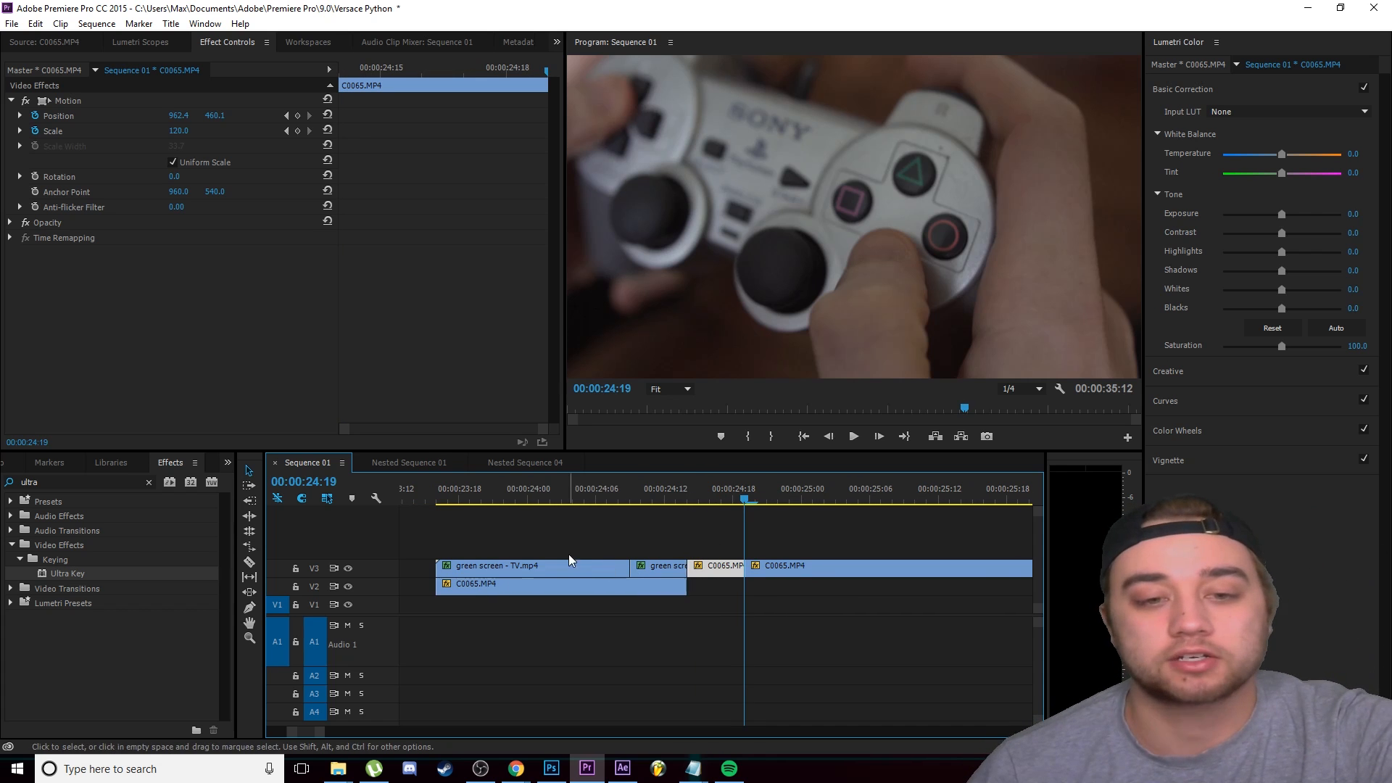
left_click(689, 541)
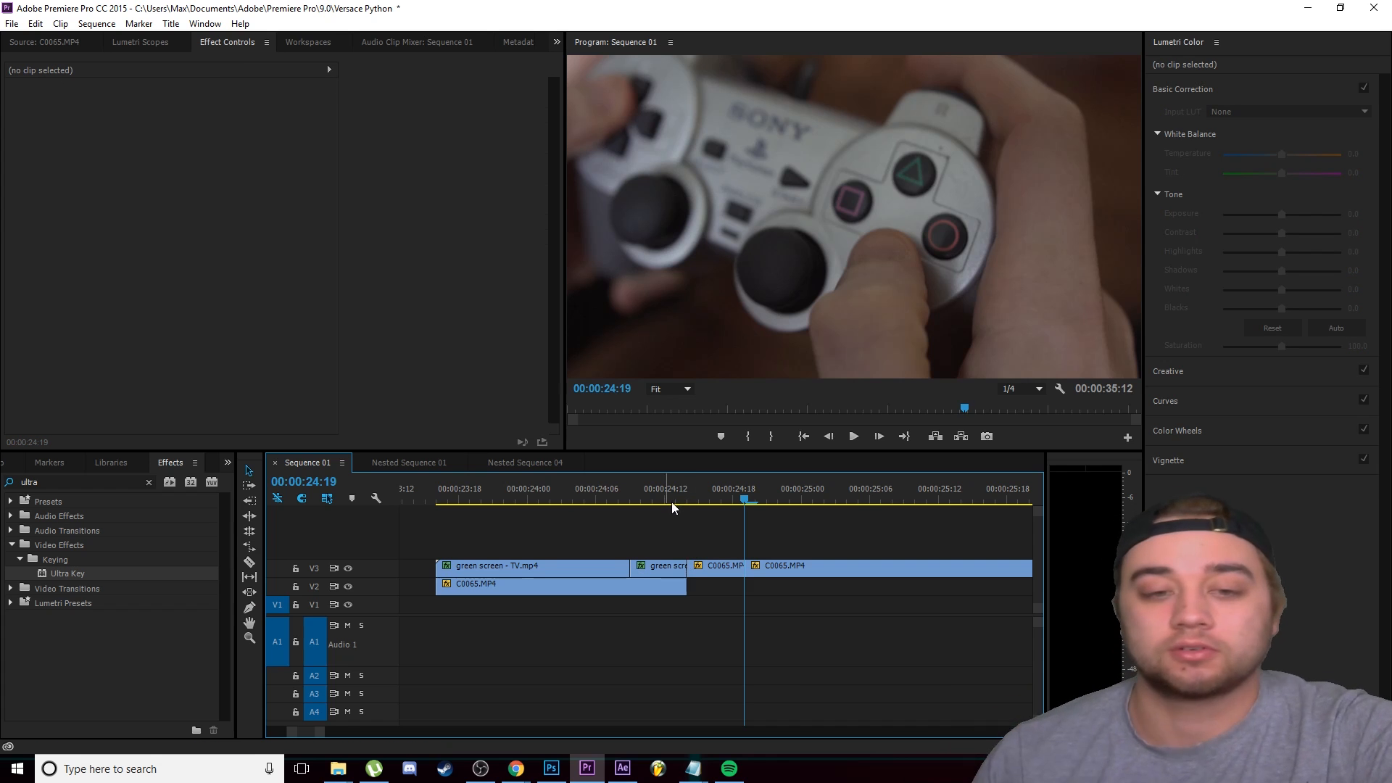
mouse_move(716, 484)
left_mouse_down()
mouse_move(716, 512)
mouse_move(675, 523)
mouse_move(696, 564)
mouse_move(727, 573)
left_mouse_up()
right_click(729, 573)
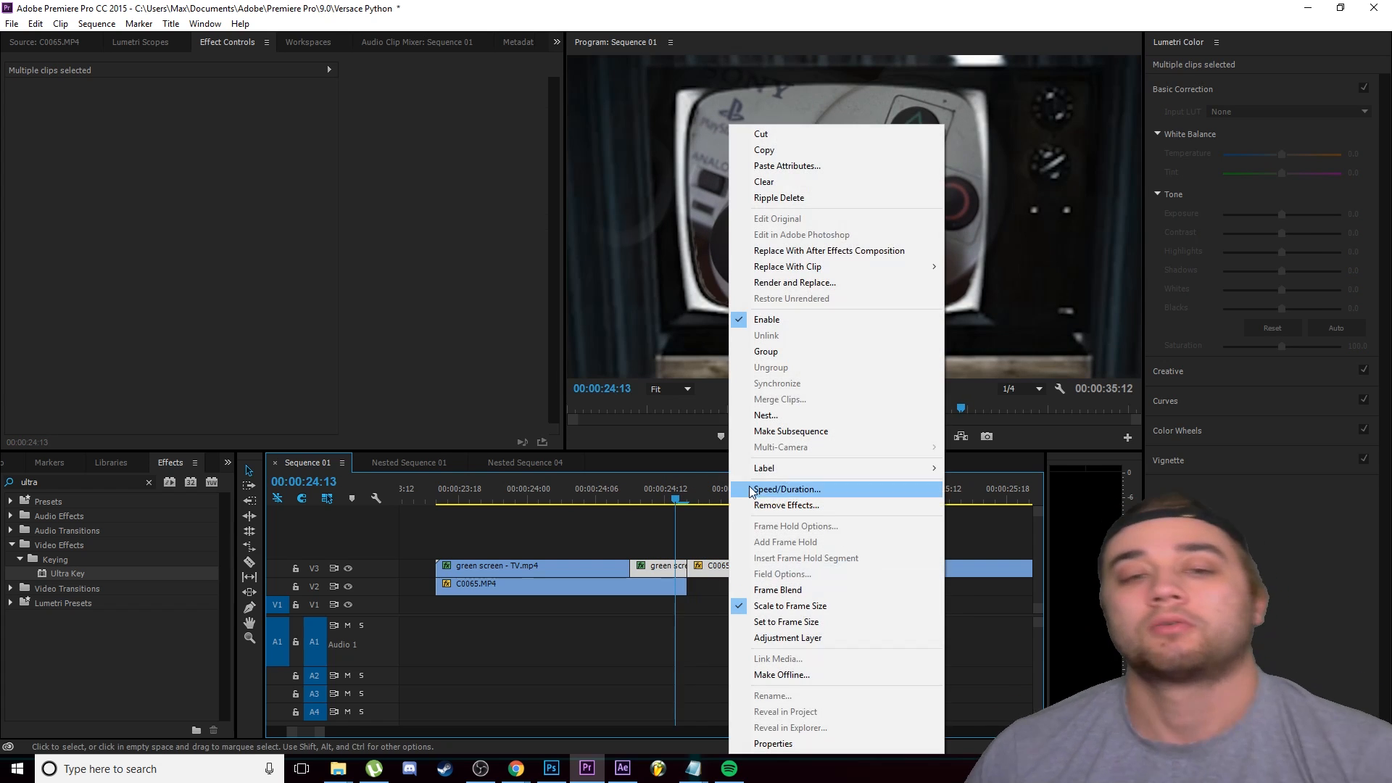
left_click(758, 414)
key("Return")
left_click(650, 500)
left_click_drag(650, 499, 700, 535)
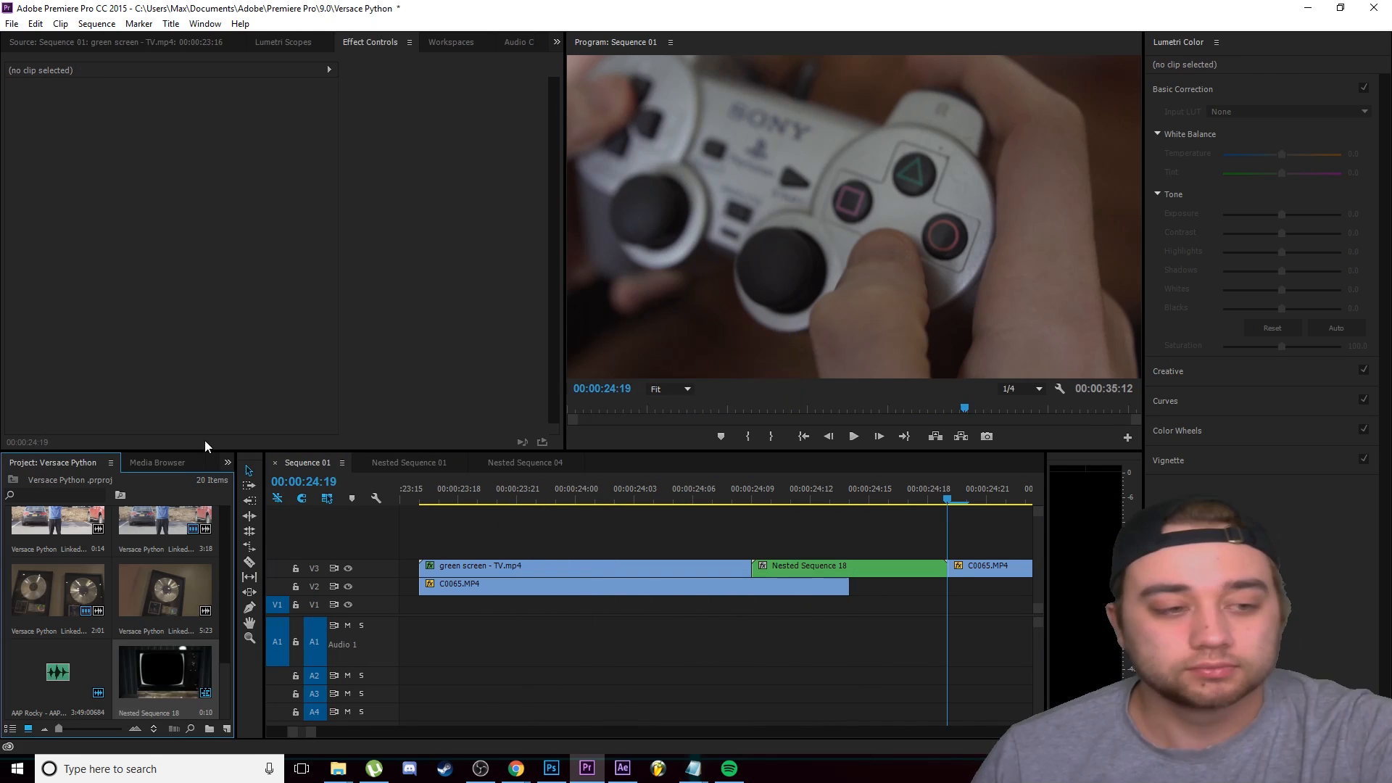
- Search the effects for "zoom", apply the Zoom Hit preset to the nested sequence, and scrub through the transition
left_click(227, 462)
left_click(259, 549)
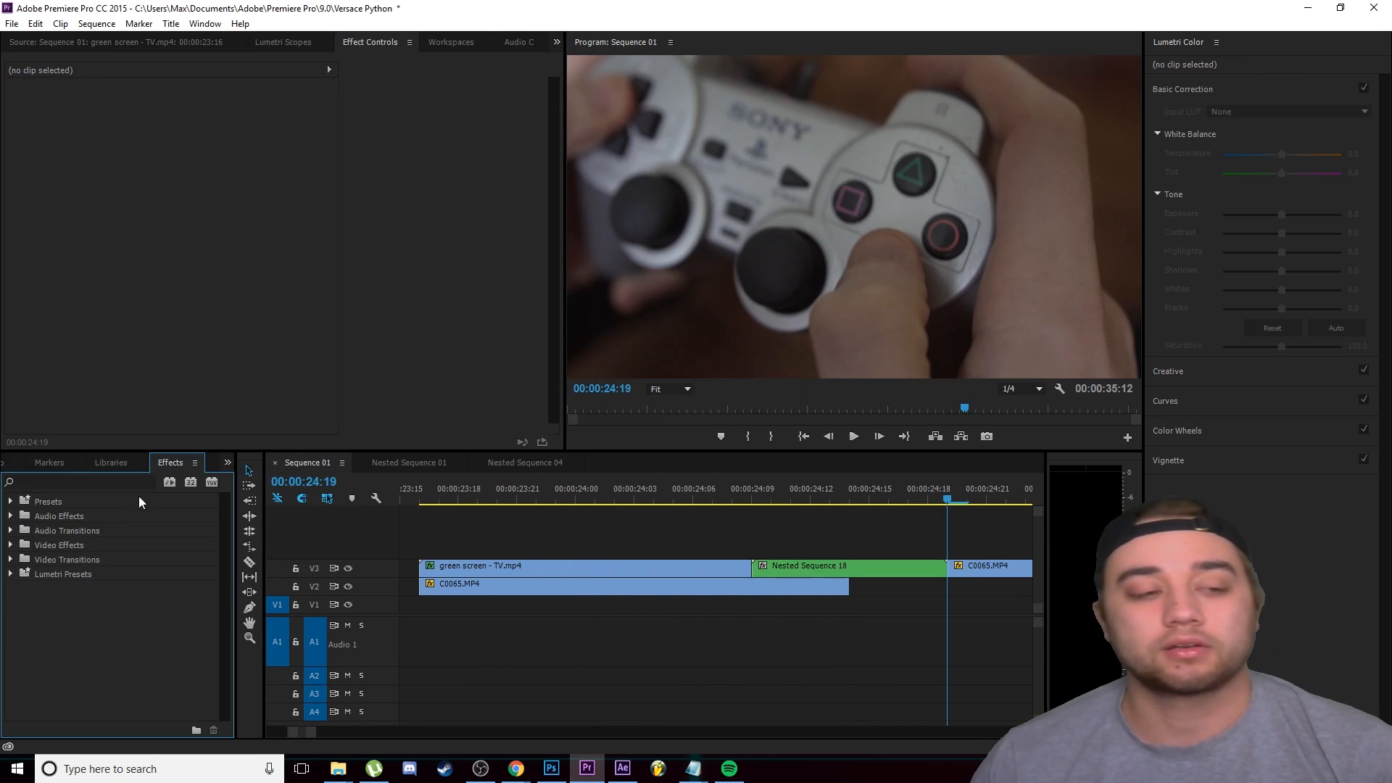
left_click(59, 482)
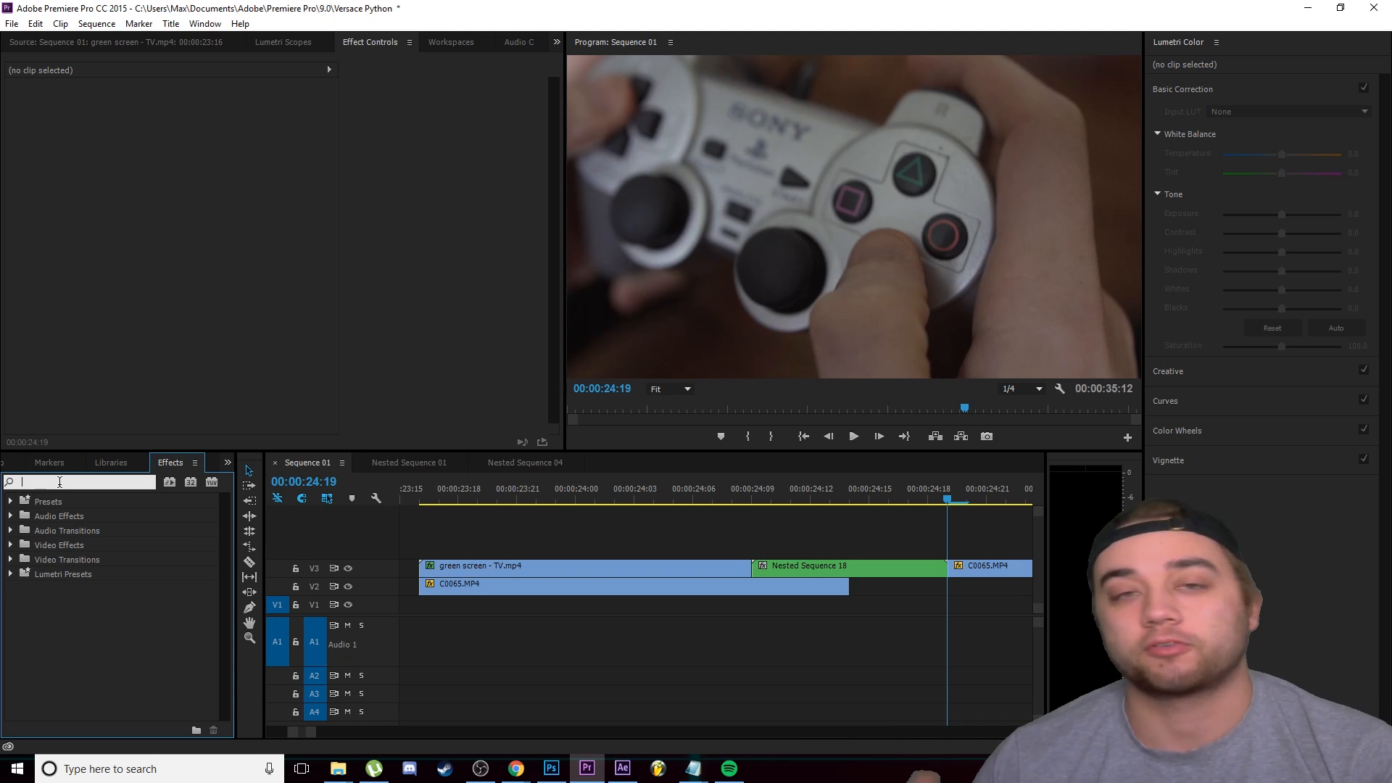
type("zoom")
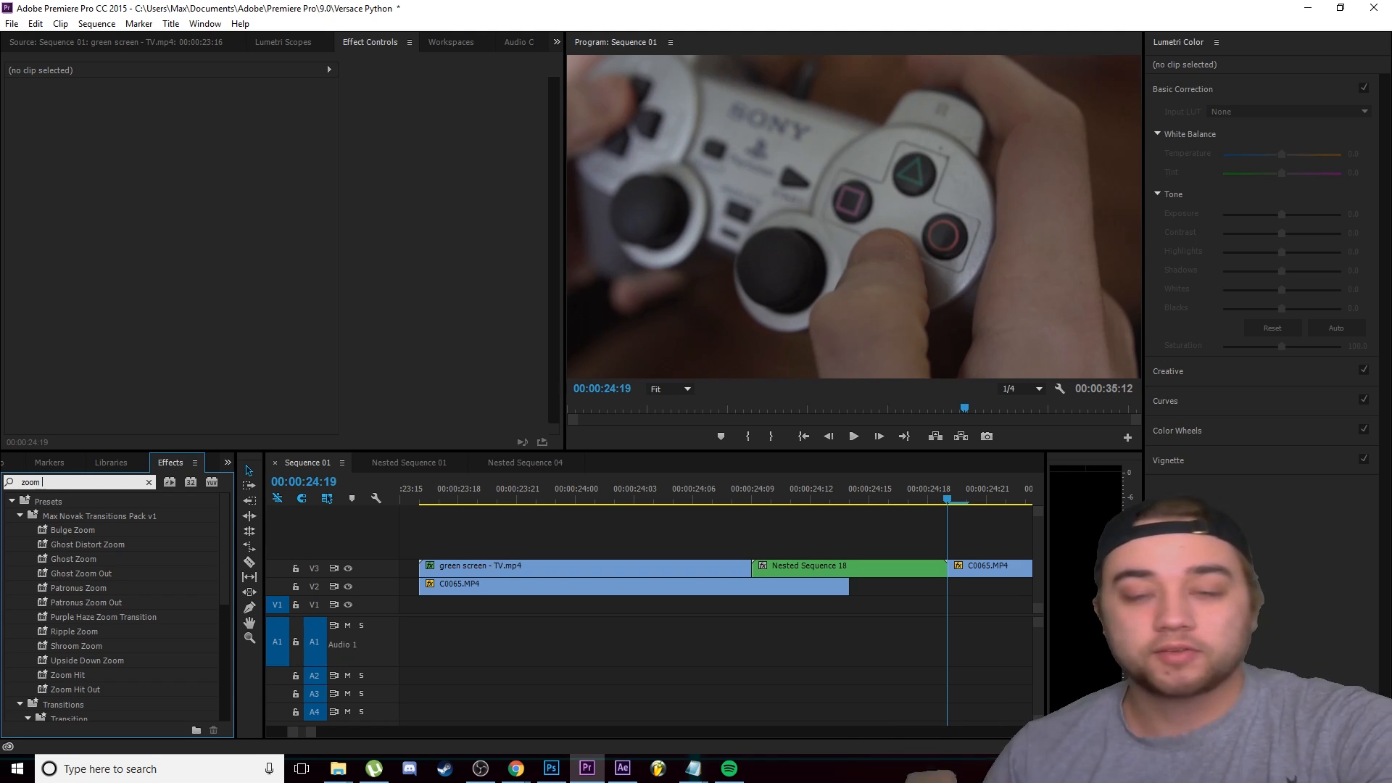
scroll(131, 626, "down", 1)
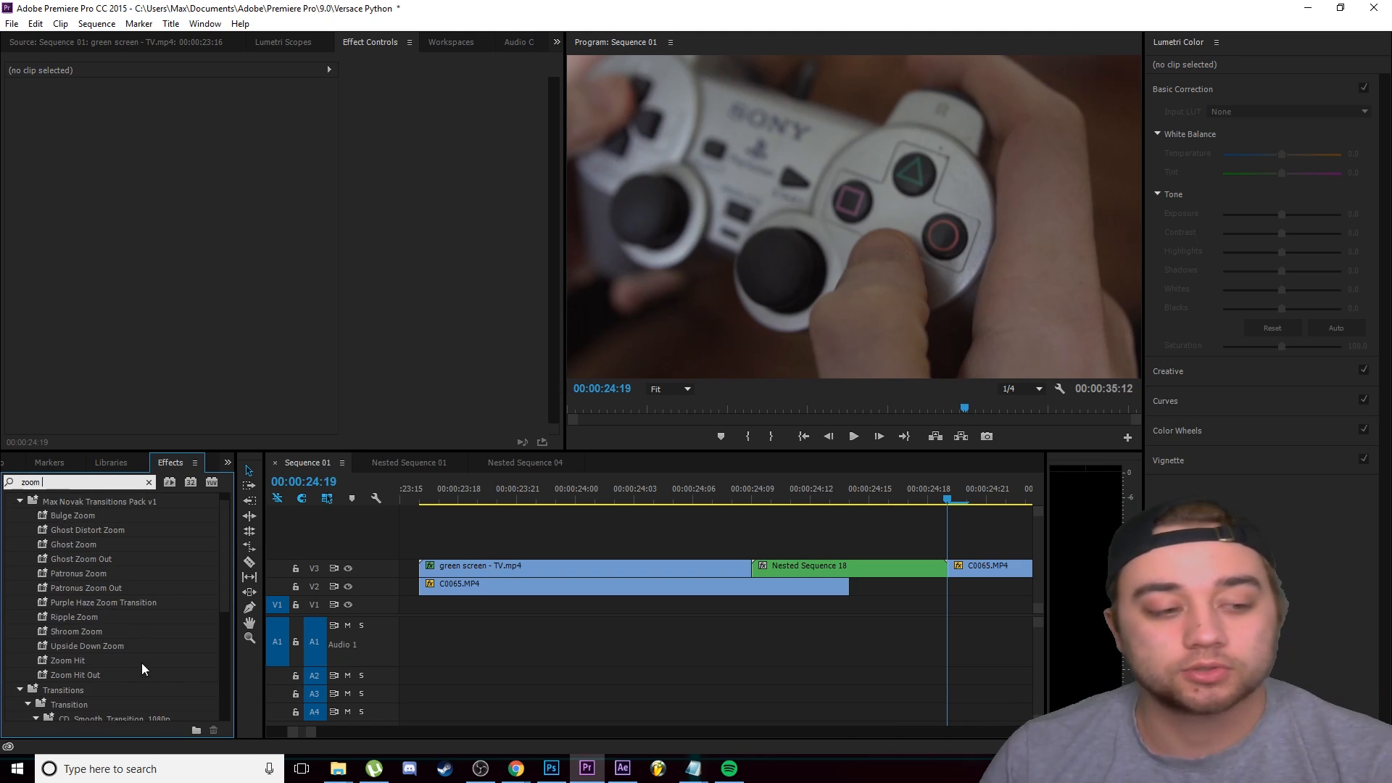
left_click_drag(76, 662, 821, 568)
scroll(786, 538, "down", 9)
left_click_drag(754, 500, 555, 570)
left_click_drag(617, 500, 594, 573)
- Split the nested sequence in the middle of the transition at 00:00:24:14
left_click(634, 502)
left_click_drag(633, 502, 654, 558)
key("ctrl+k")
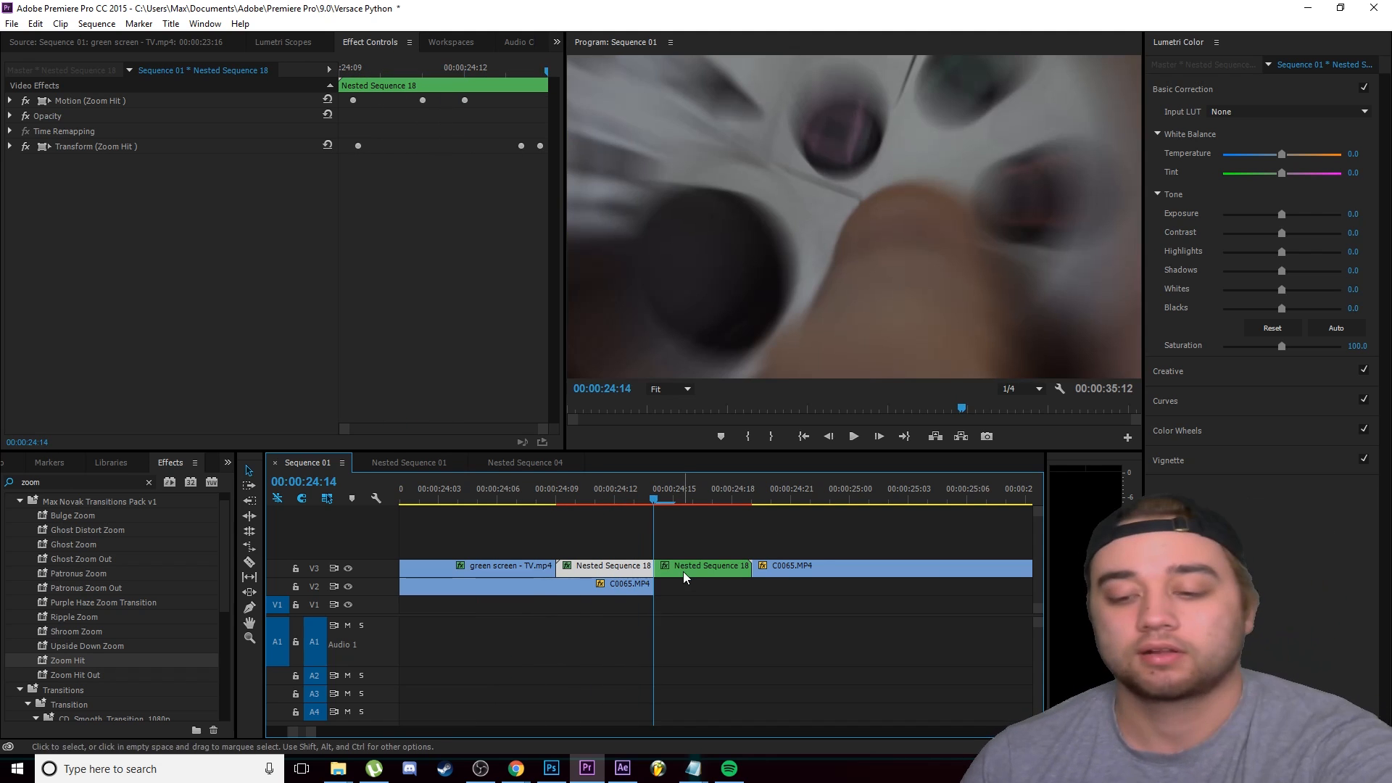
- Remove the Transform (Zoom Hit) effect from the second half of the split nested sequence and scrub through the transition
left_click(684, 572)
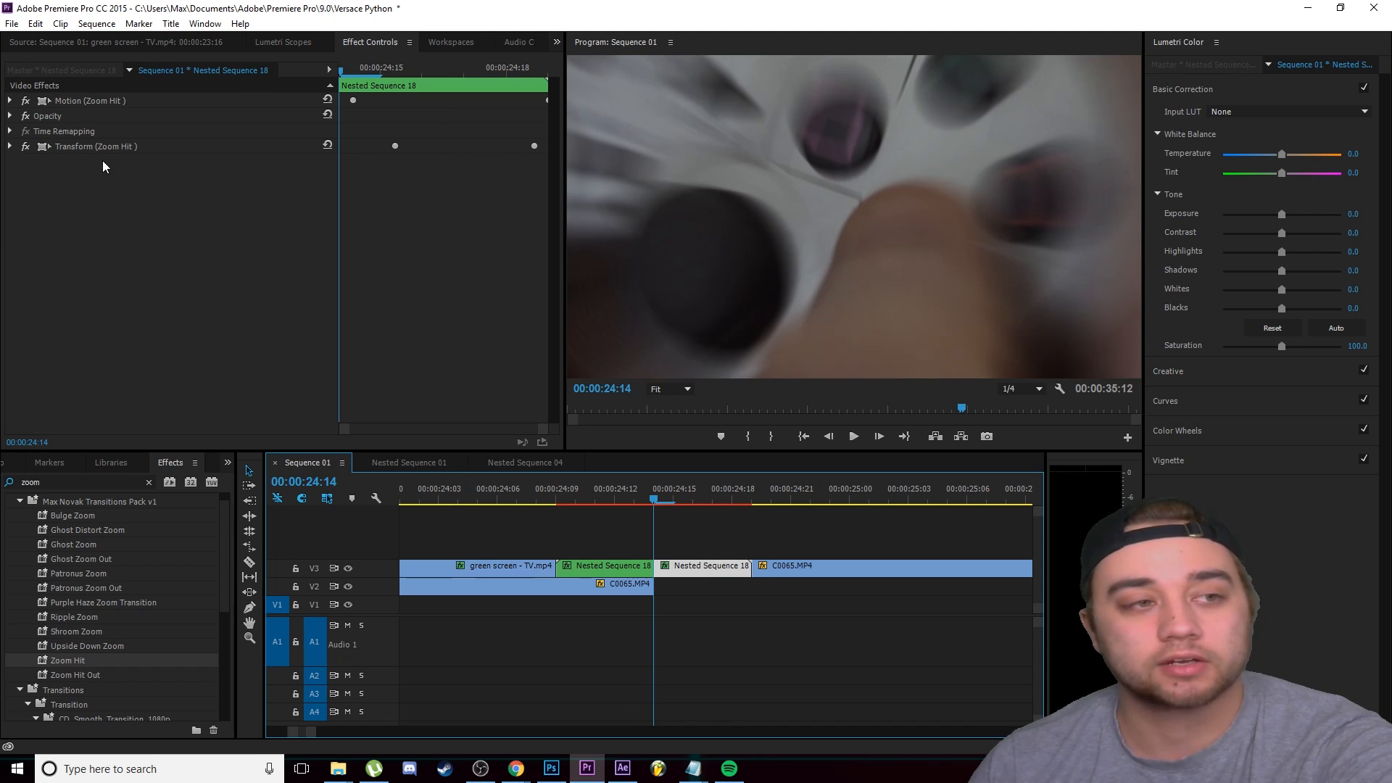
left_click(88, 146)
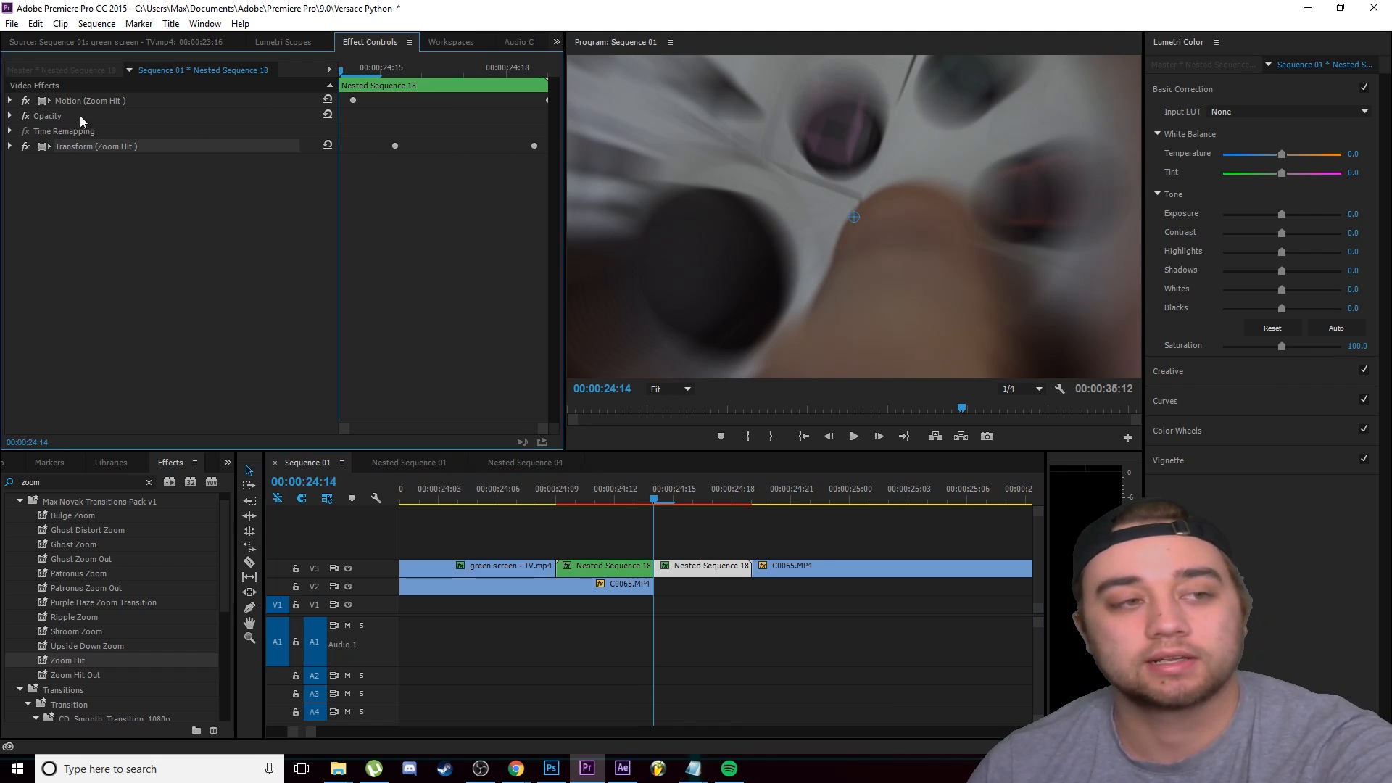
key("Delete")
left_click_drag(617, 507, 563, 514)
left_click_drag(623, 498, 553, 542)
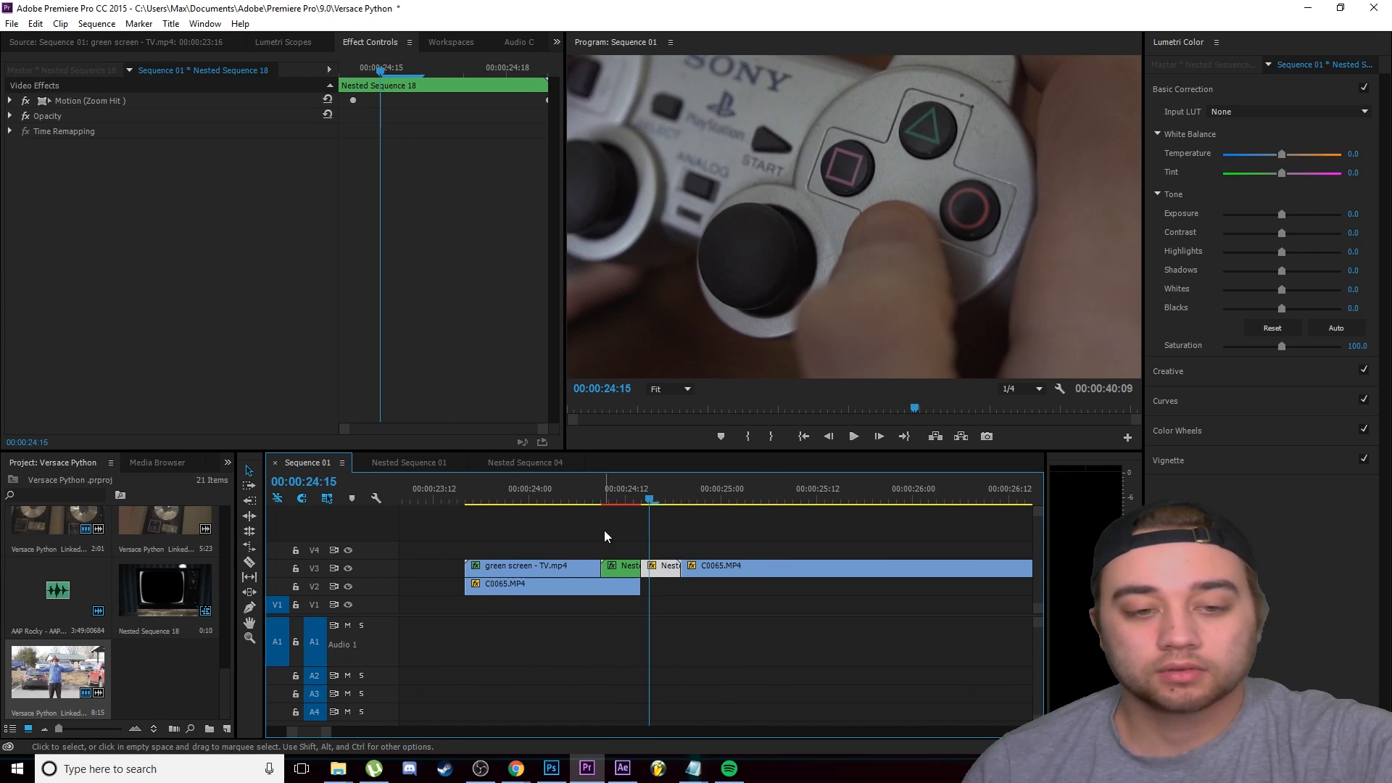
left_click(605, 536)
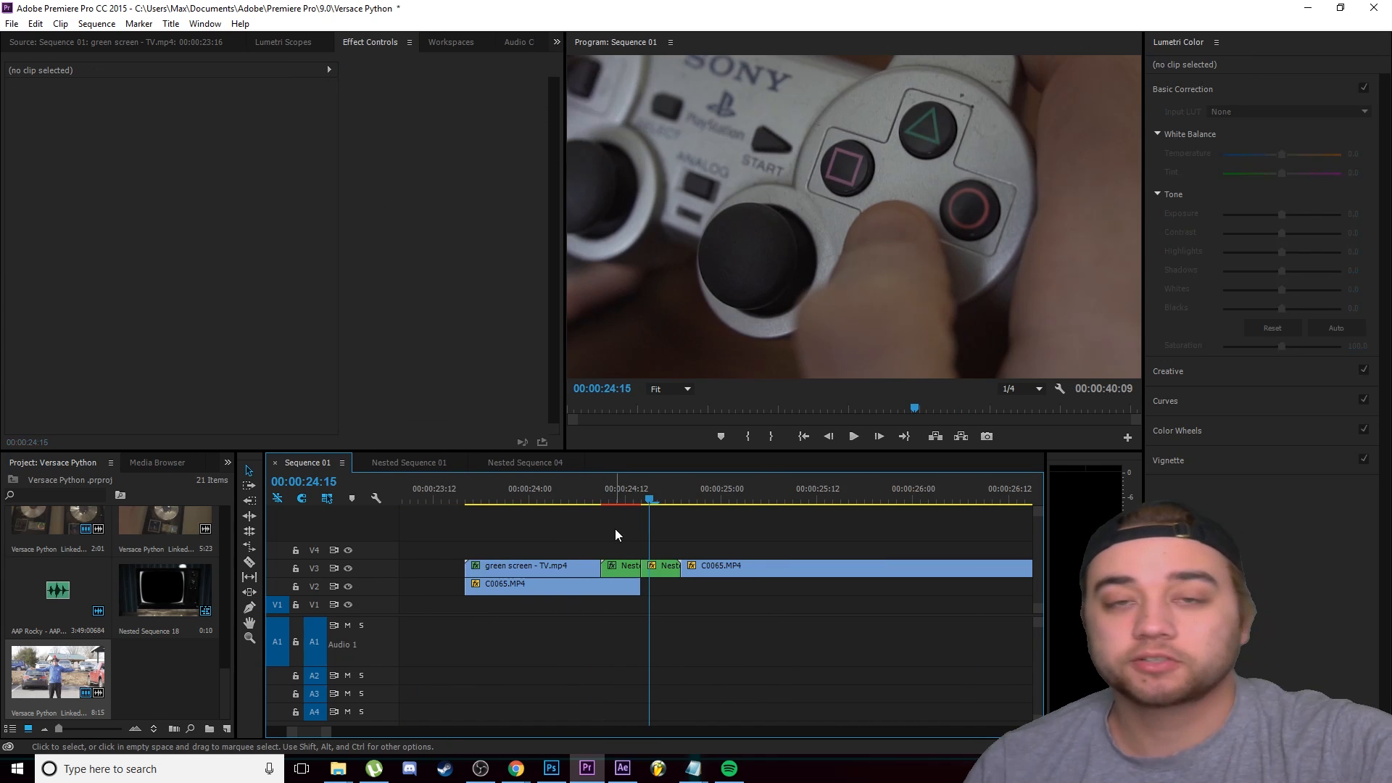
- Search the effects for "film" and apply the Magic Bullet Film effect to the second half of the nested sequence
left_click(670, 568)
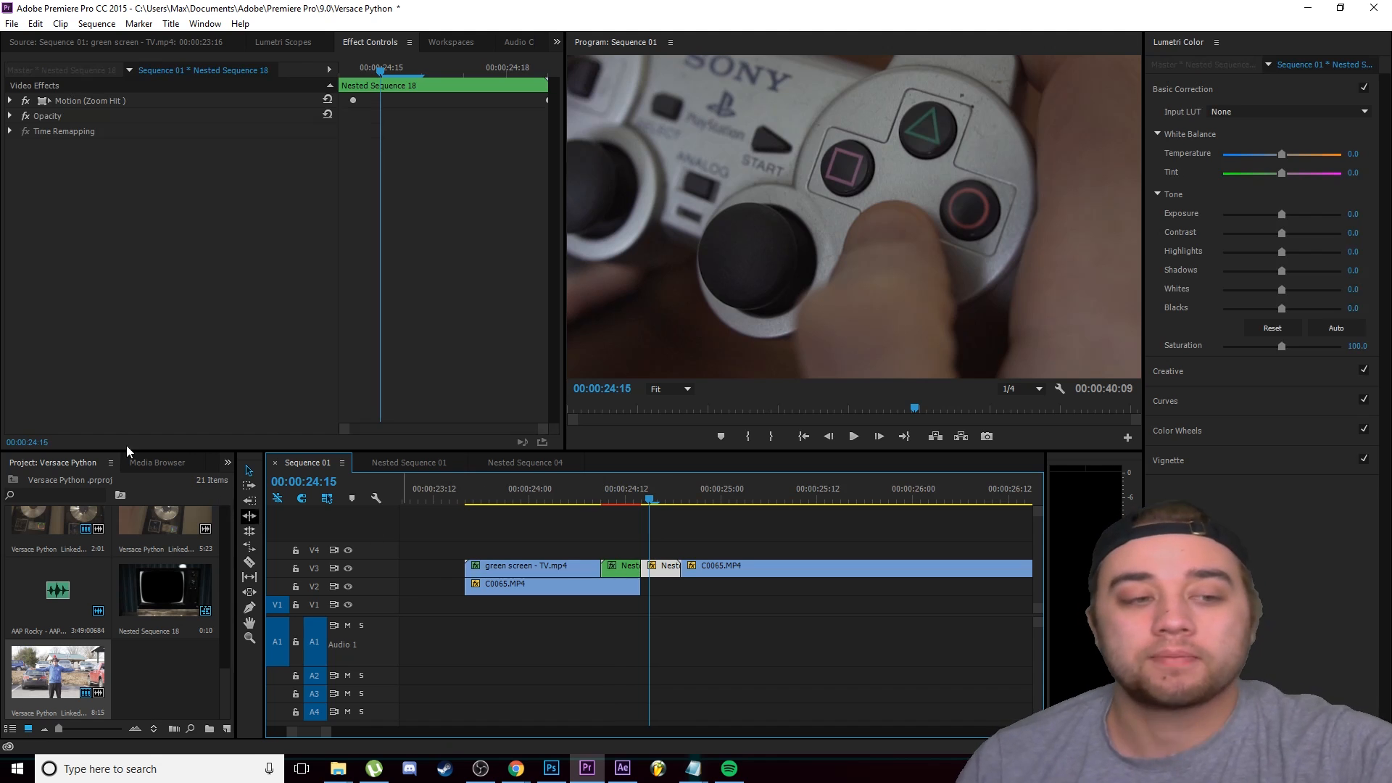
left_click(228, 462)
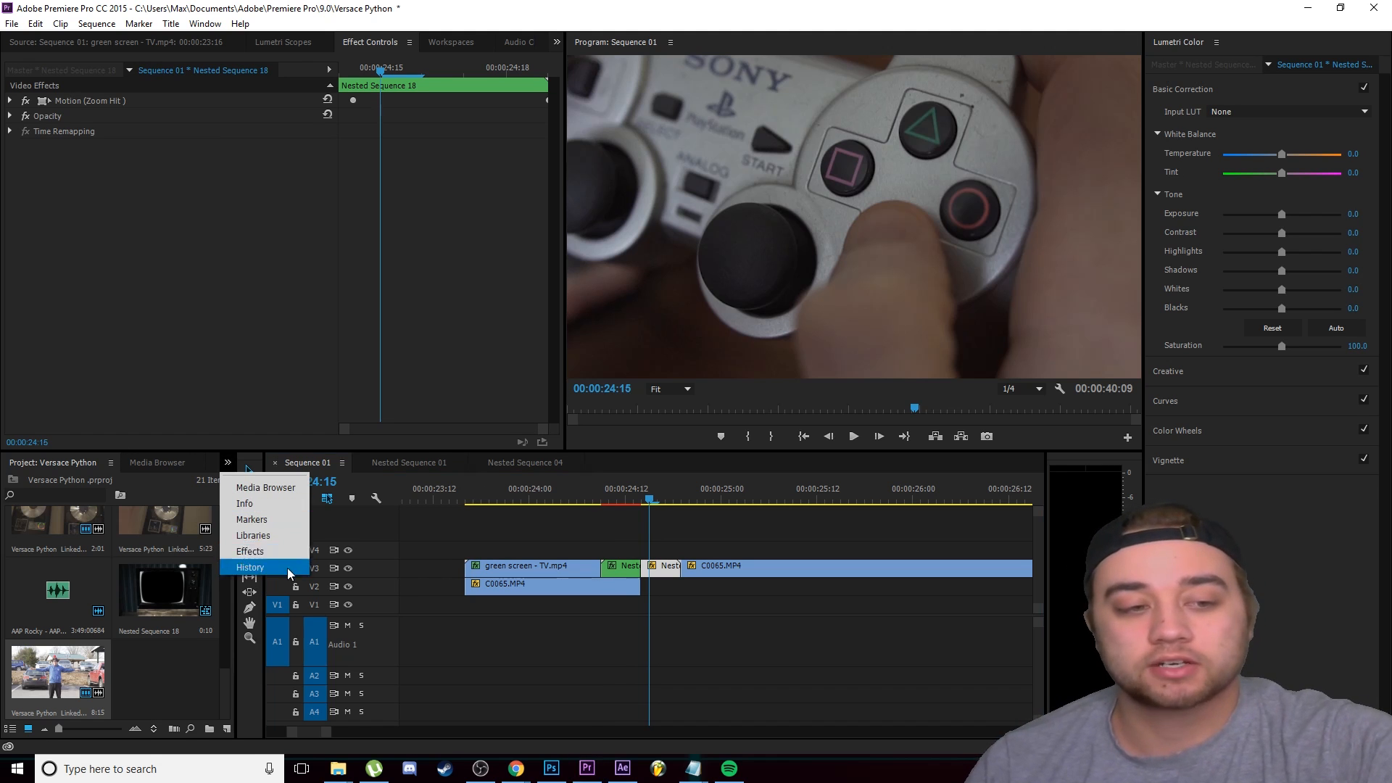
left_click(258, 551)
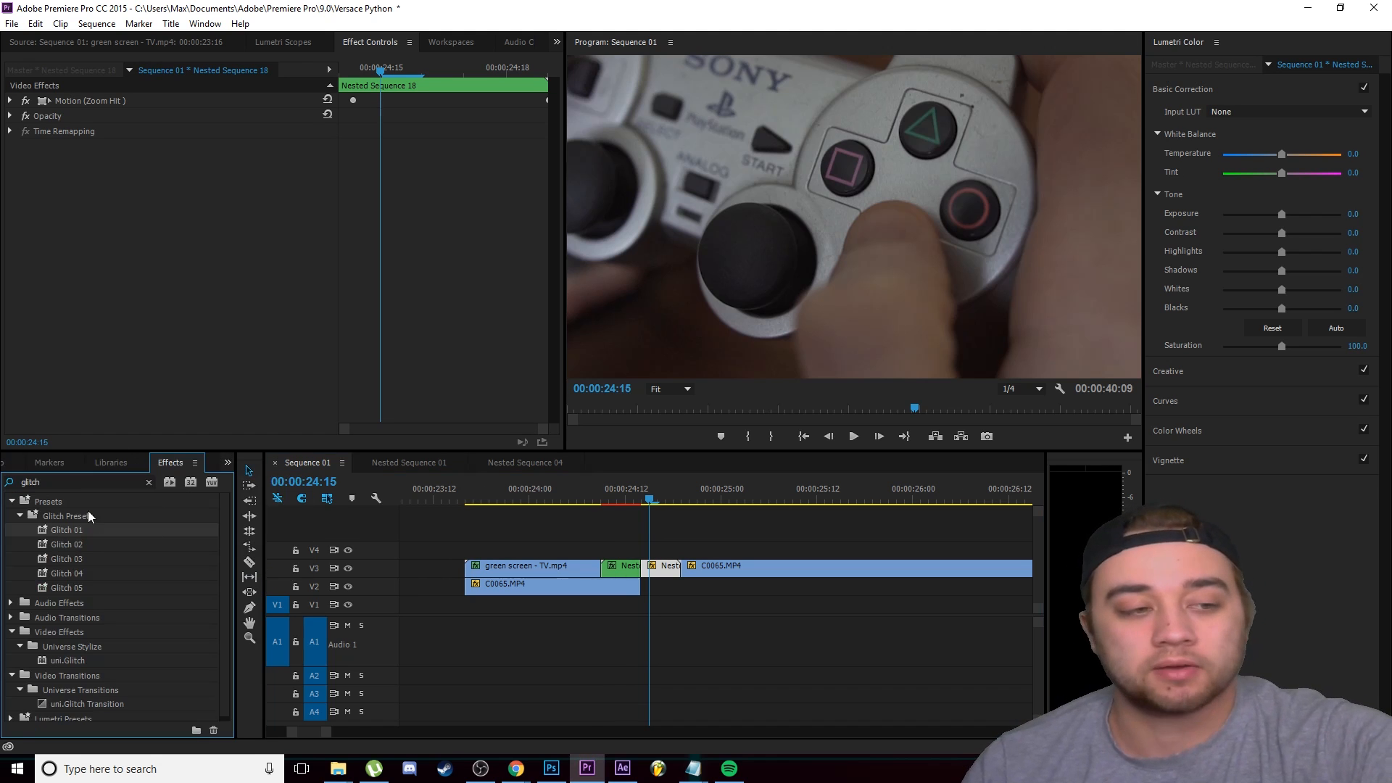
left_click(149, 483)
type("film")
left_click_drag(59, 572, 669, 572)
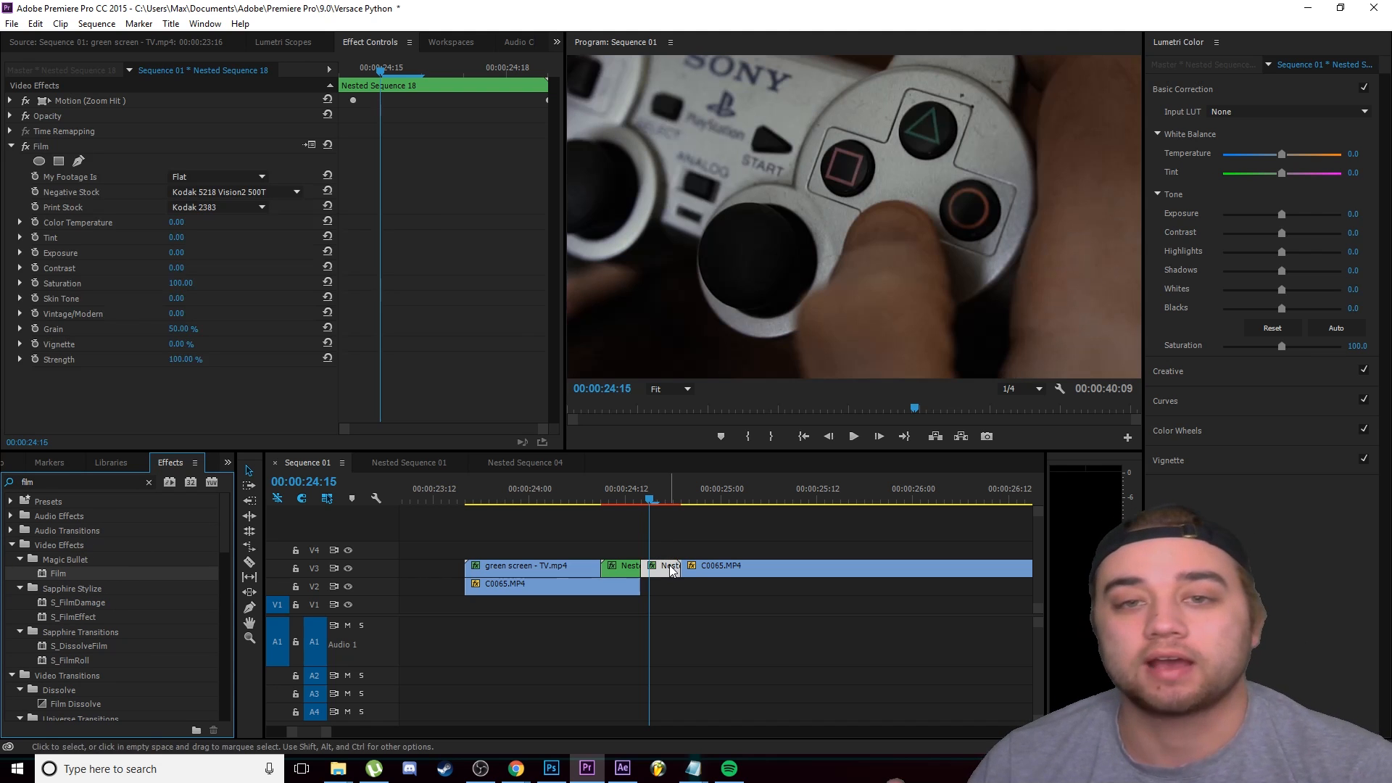
- Set the Film effect's Negative Stock to Kodak 5201 Vision 50D and its Grain to 100%
left_click(261, 192)
left_click(271, 226)
left_click(263, 192)
left_click(276, 218)
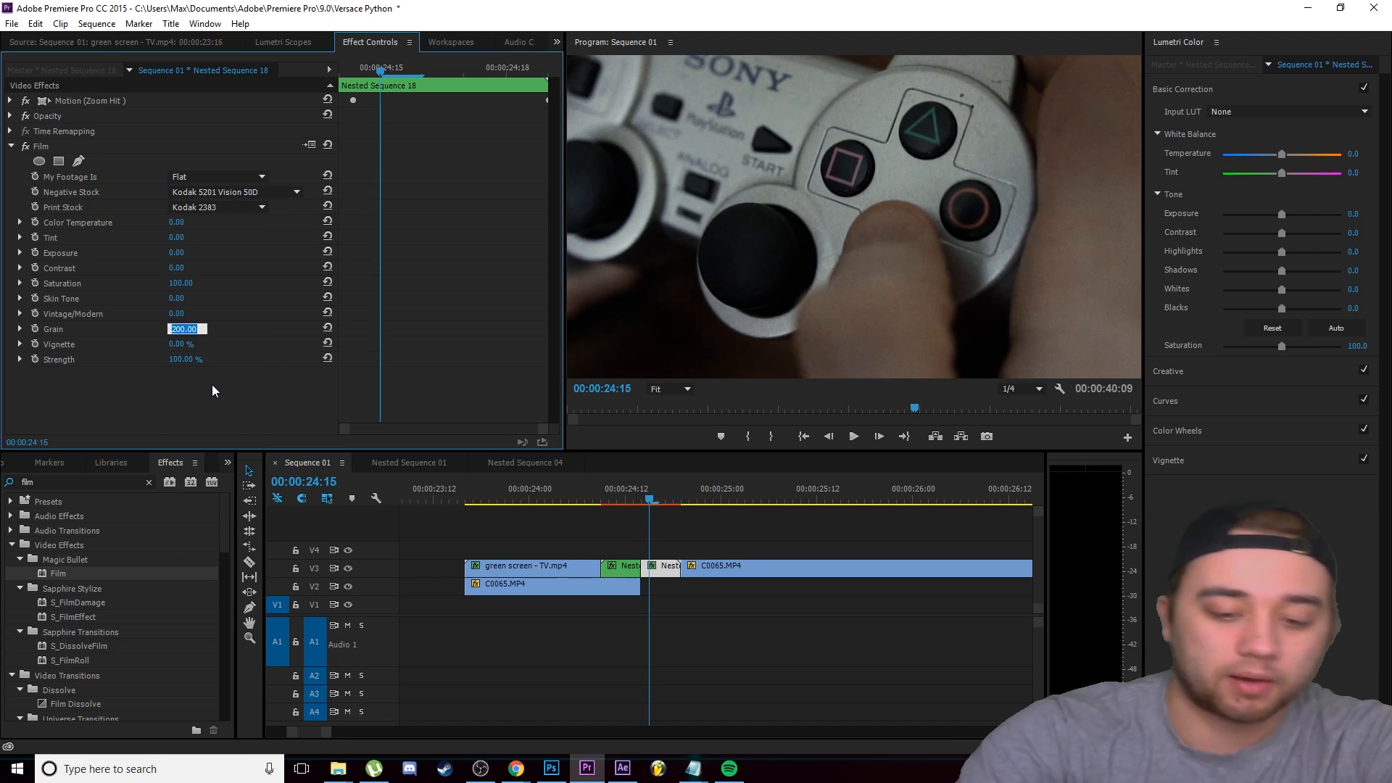
type("100")
key("Return")
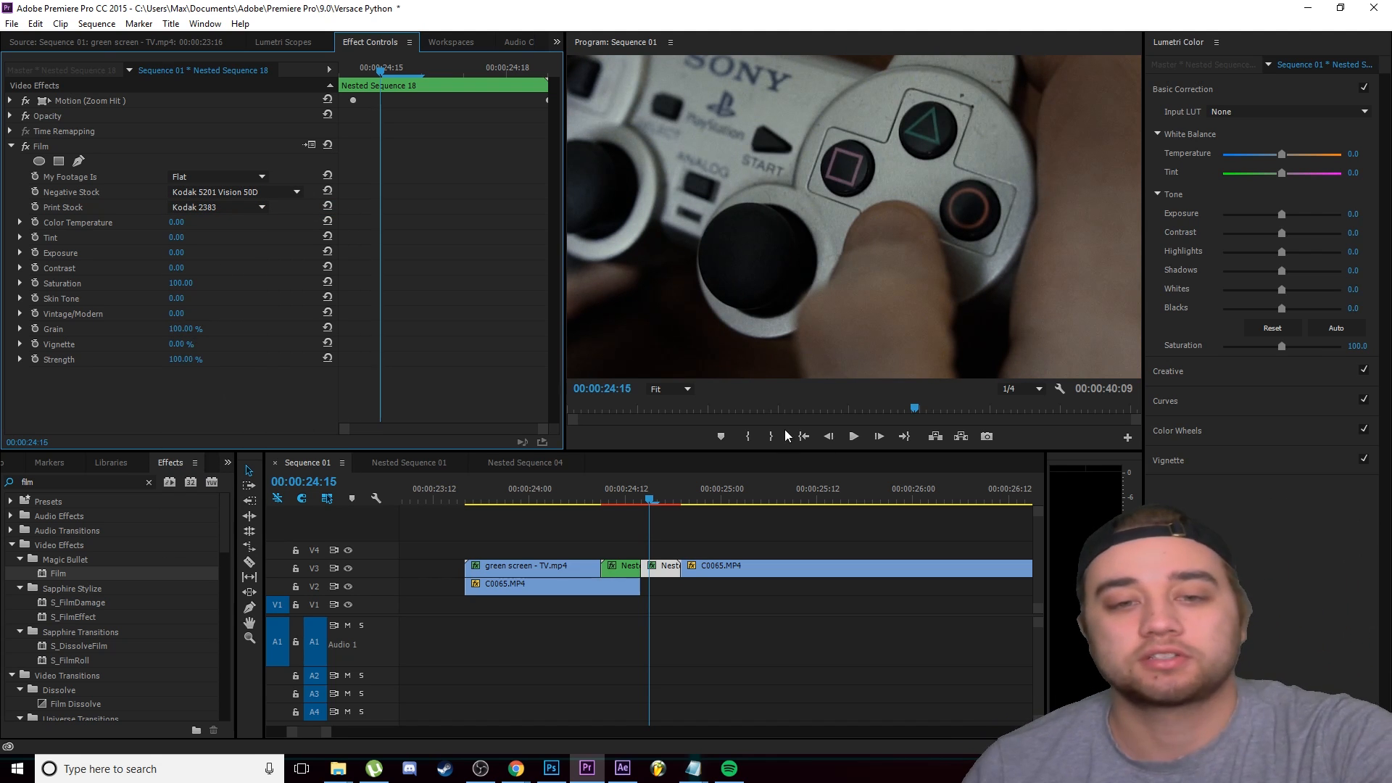
- Play back and scrub through the transition with the film look, and search the effects for "noise"
left_click(854, 436)
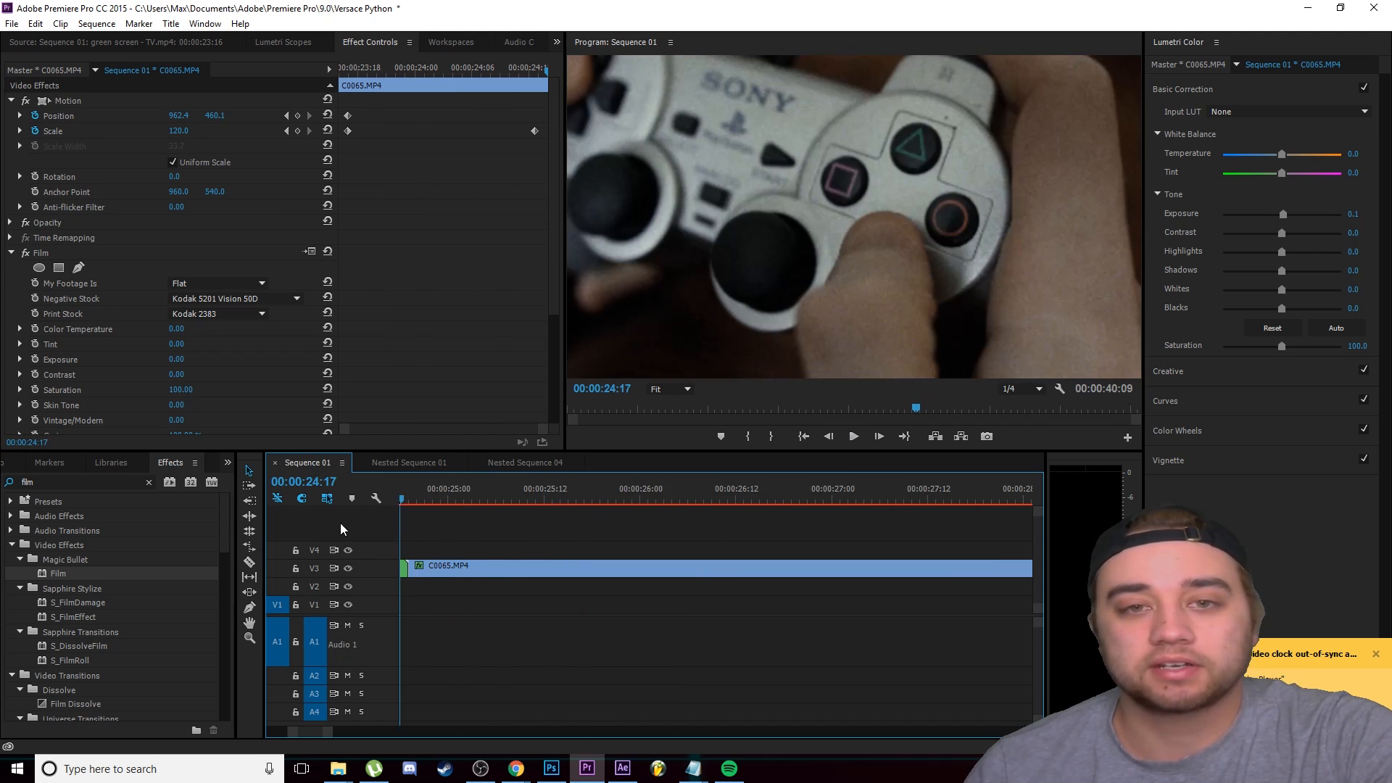
left_click_drag(408, 534, 518, 536)
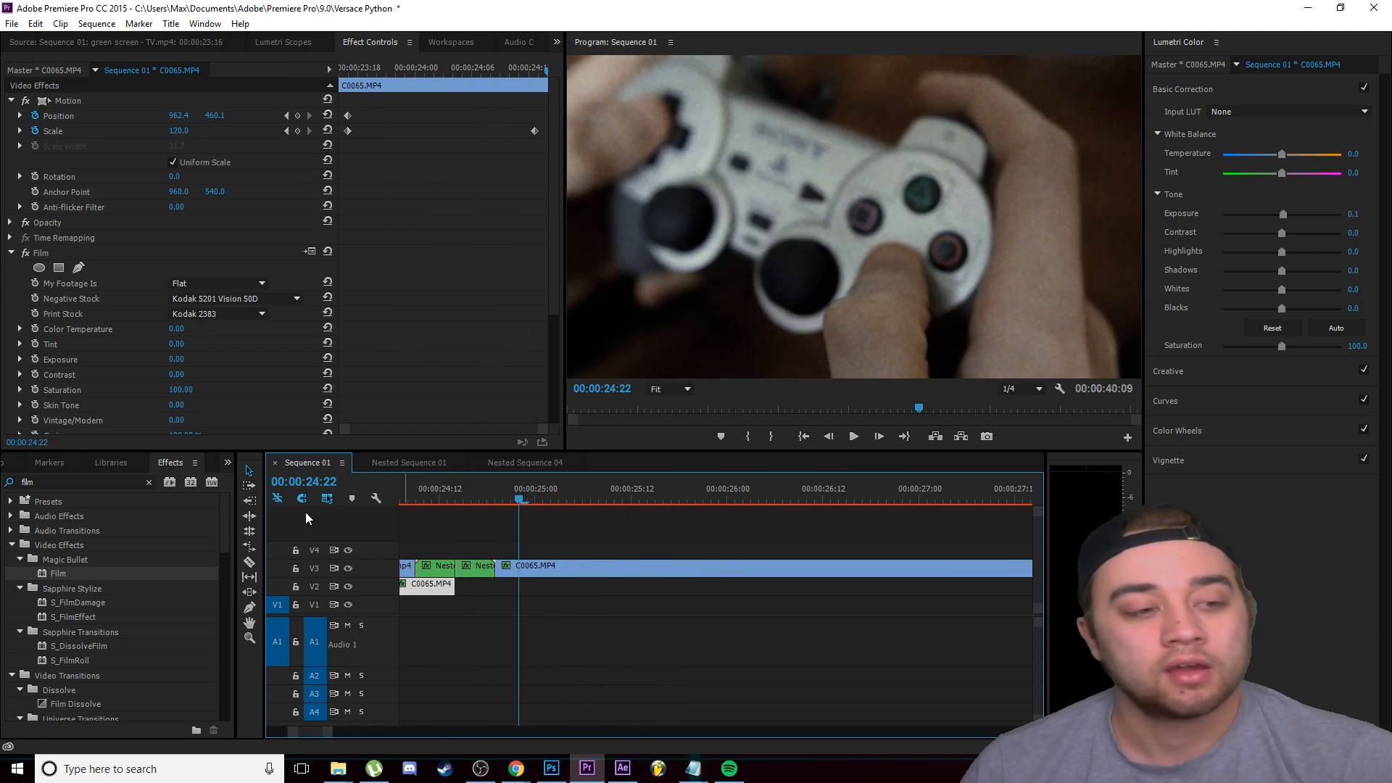
left_click(148, 481)
left_click(120, 480)
type("noise")
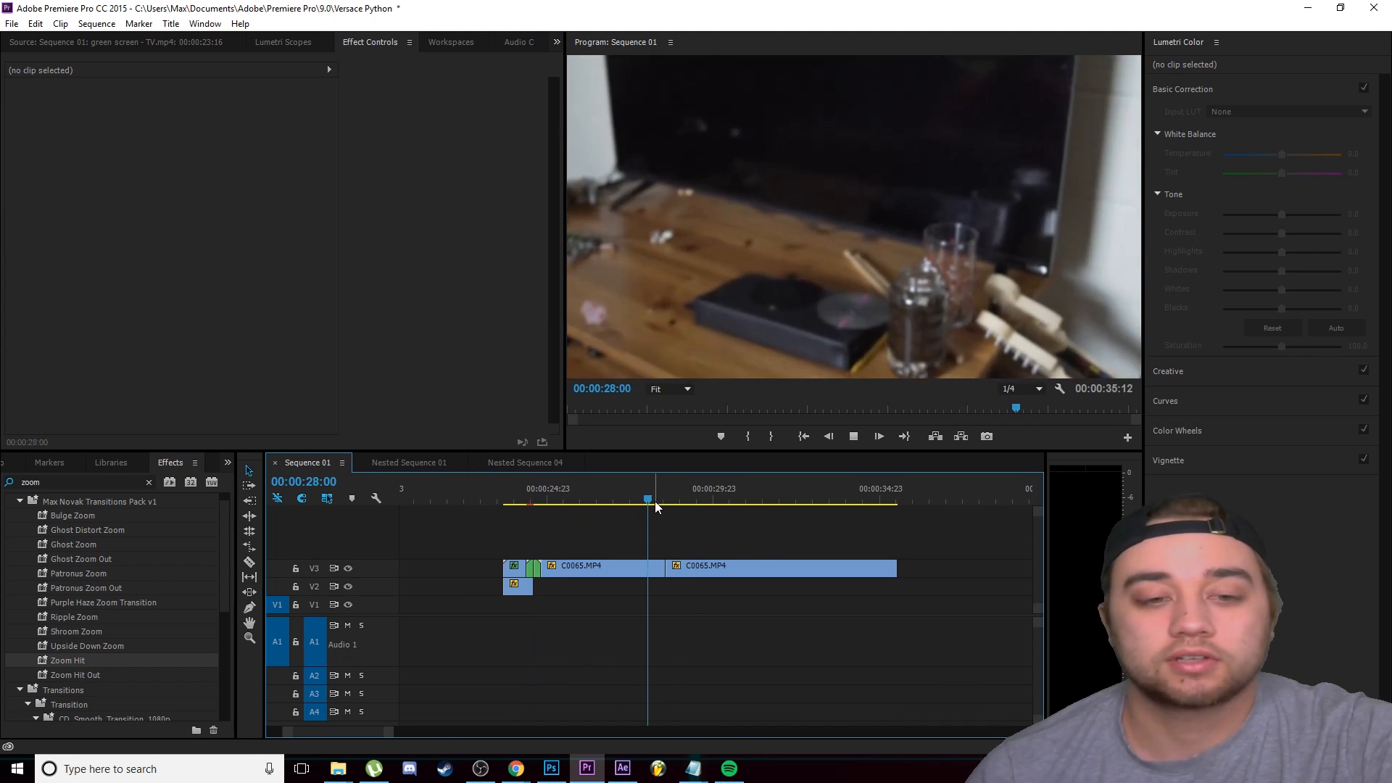
- Split the C0065.MP4 footage at 00:00:28:14 where the TV fills the frame and delete everything after the cut
left_click_drag(649, 500, 655, 507)
scroll(679, 516, "up", 2)
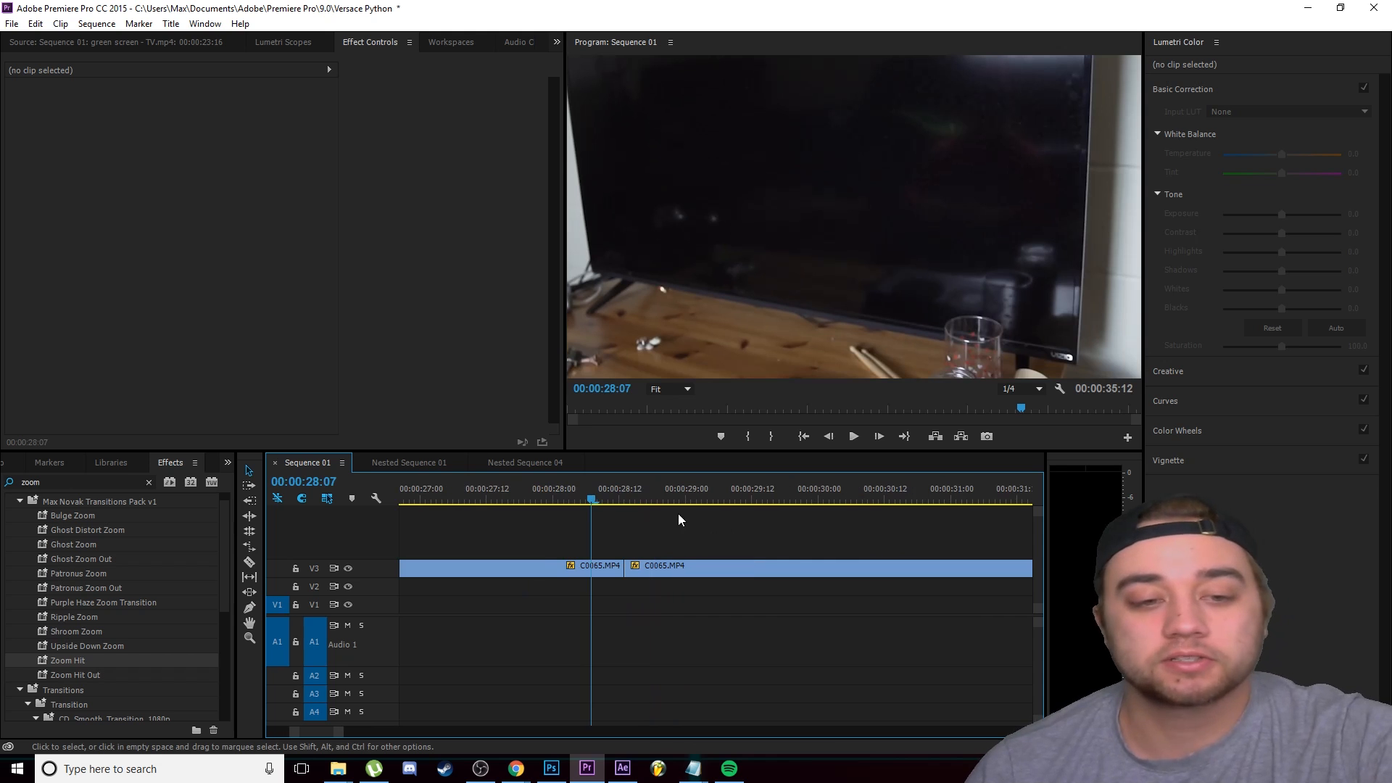
key("space")
left_click_drag(649, 501, 629, 592)
left_click(670, 569)
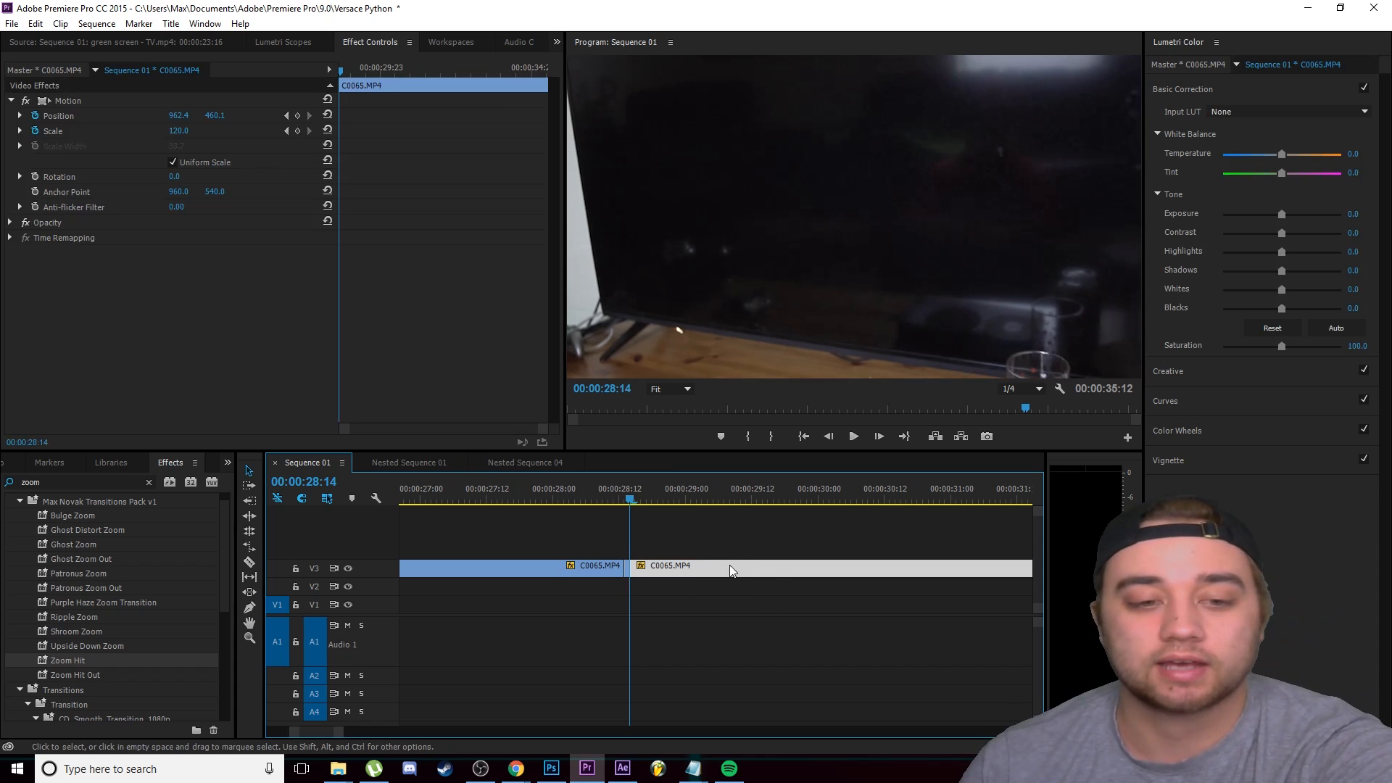
key("Delete")
- Freeze the short end piece of C0065.MP4 with a frame hold, extend it to about 00:00:31:08, and play across the junction
right_click(627, 573)
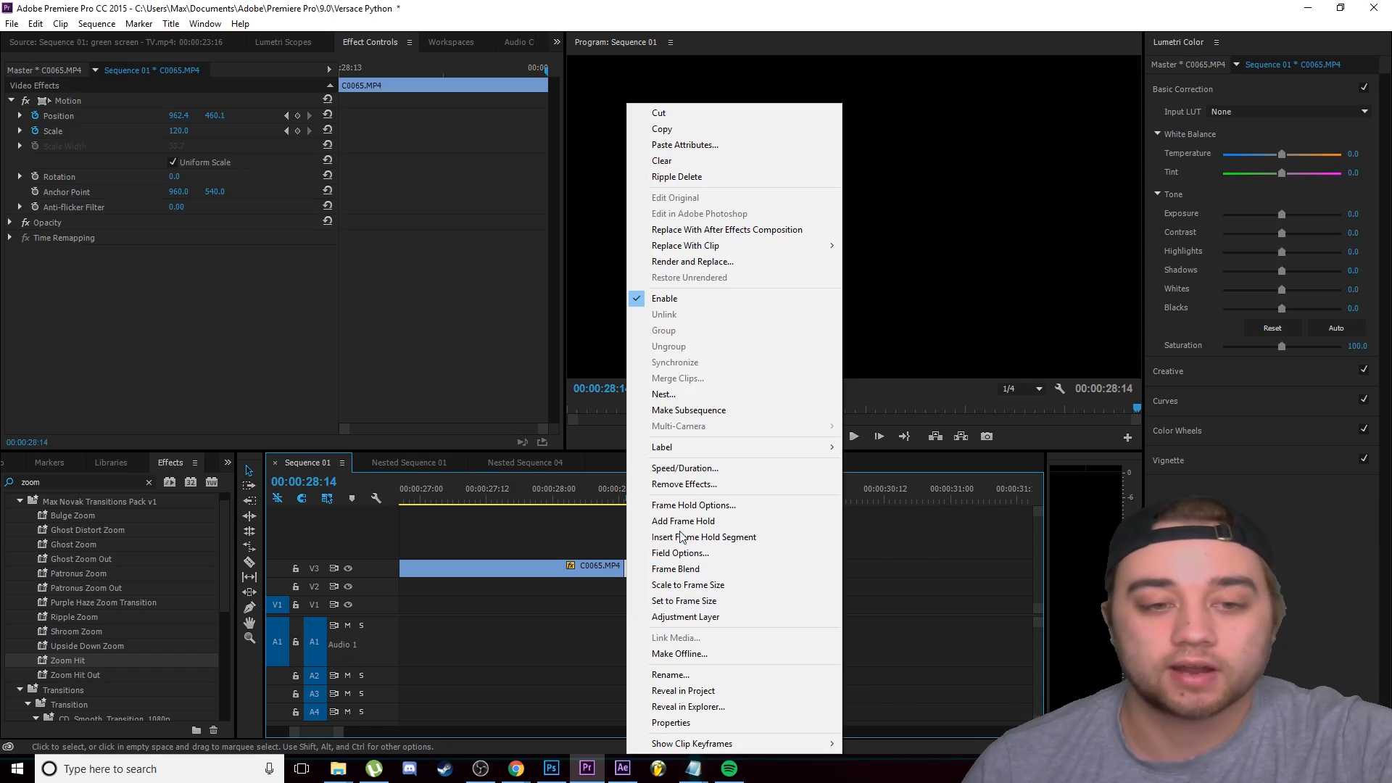
left_click(712, 536)
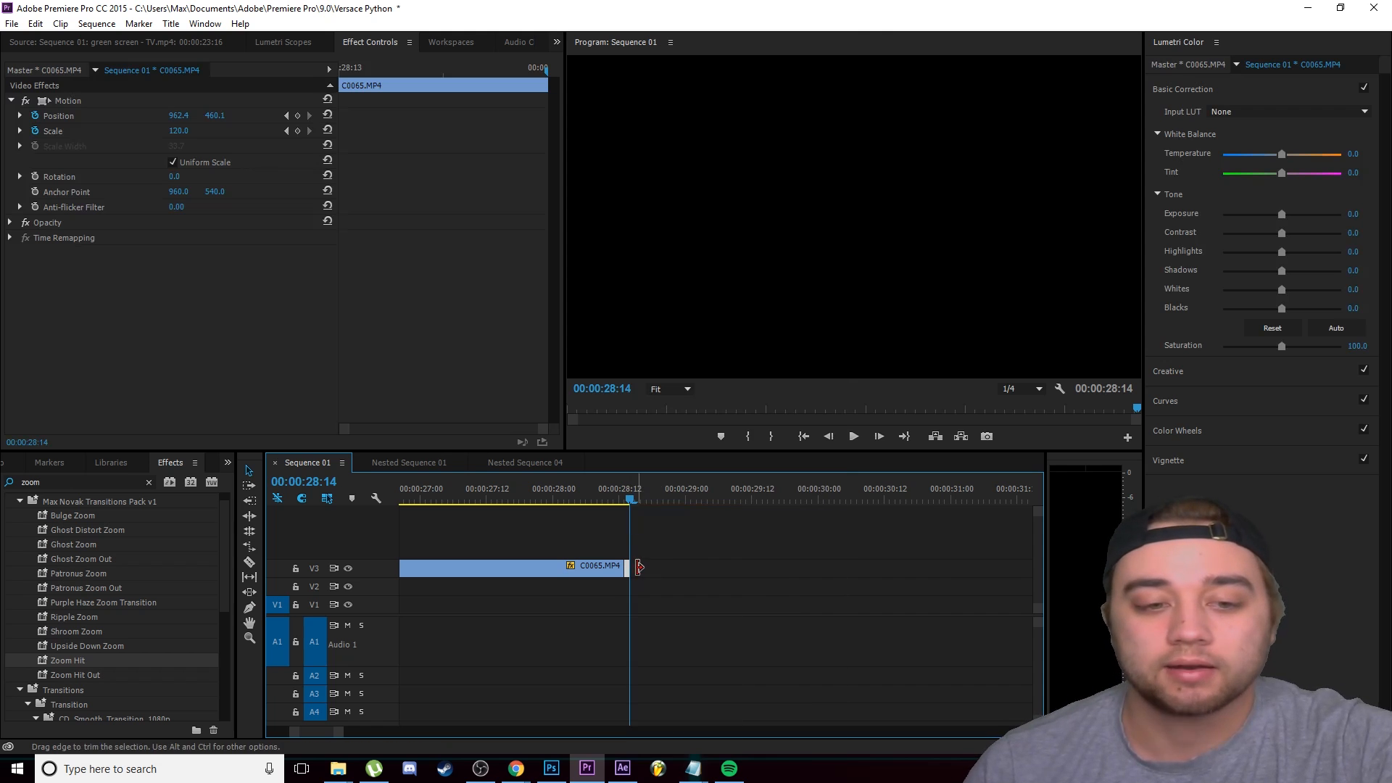
scroll(654, 496, "down", 3)
left_click(566, 497)
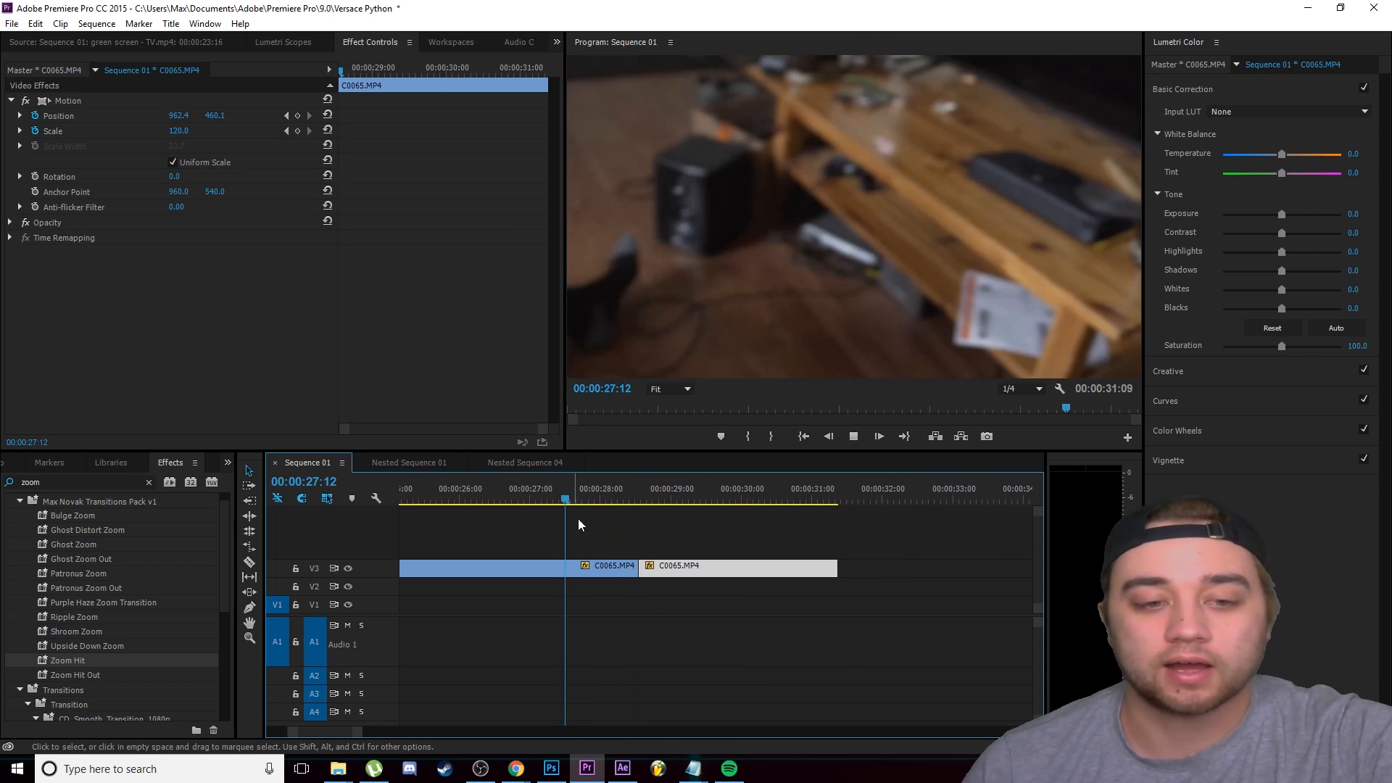
left_click(732, 521)
key("space")
key("space")
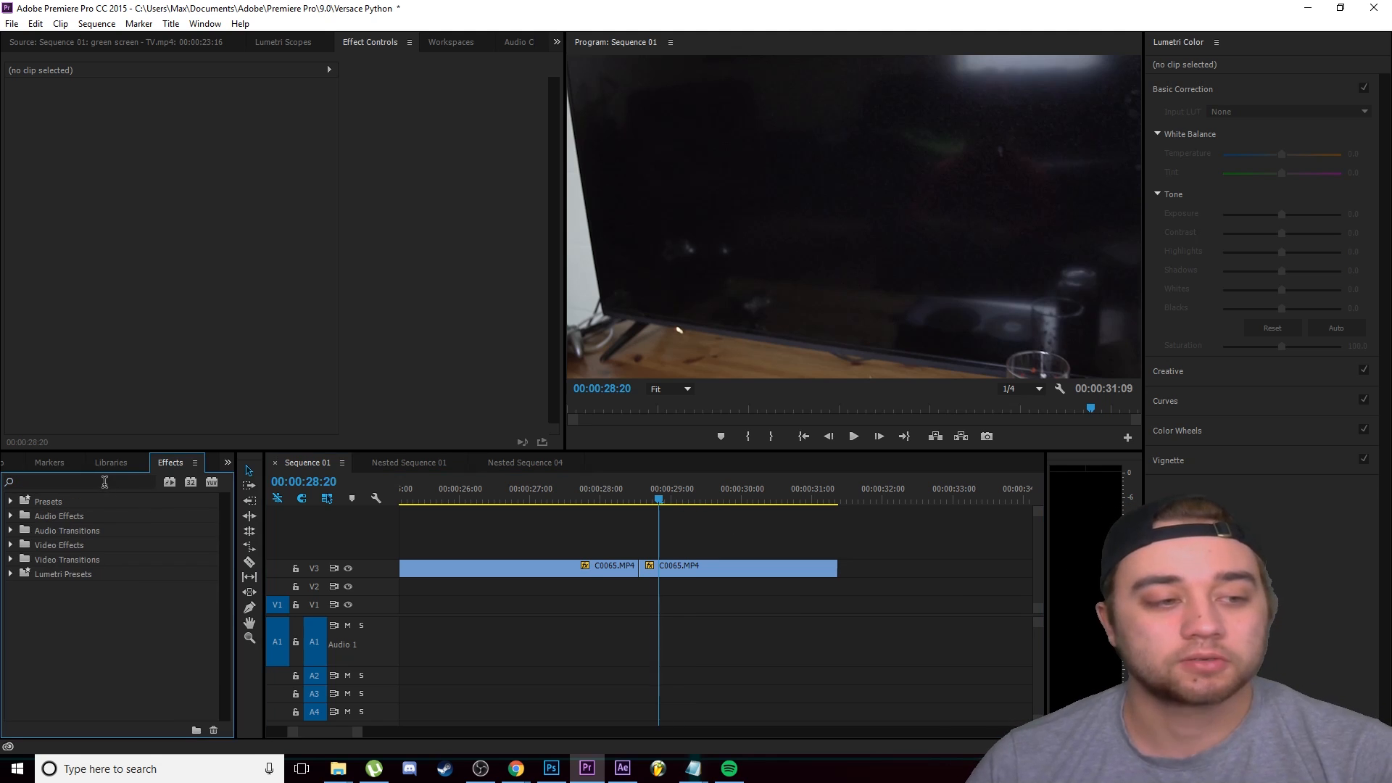
- Search the effects for "crop", apply the Crop effect to the frozen C0065.MP4 clip, and scrub into it
left_click(104, 482)
type("crop")
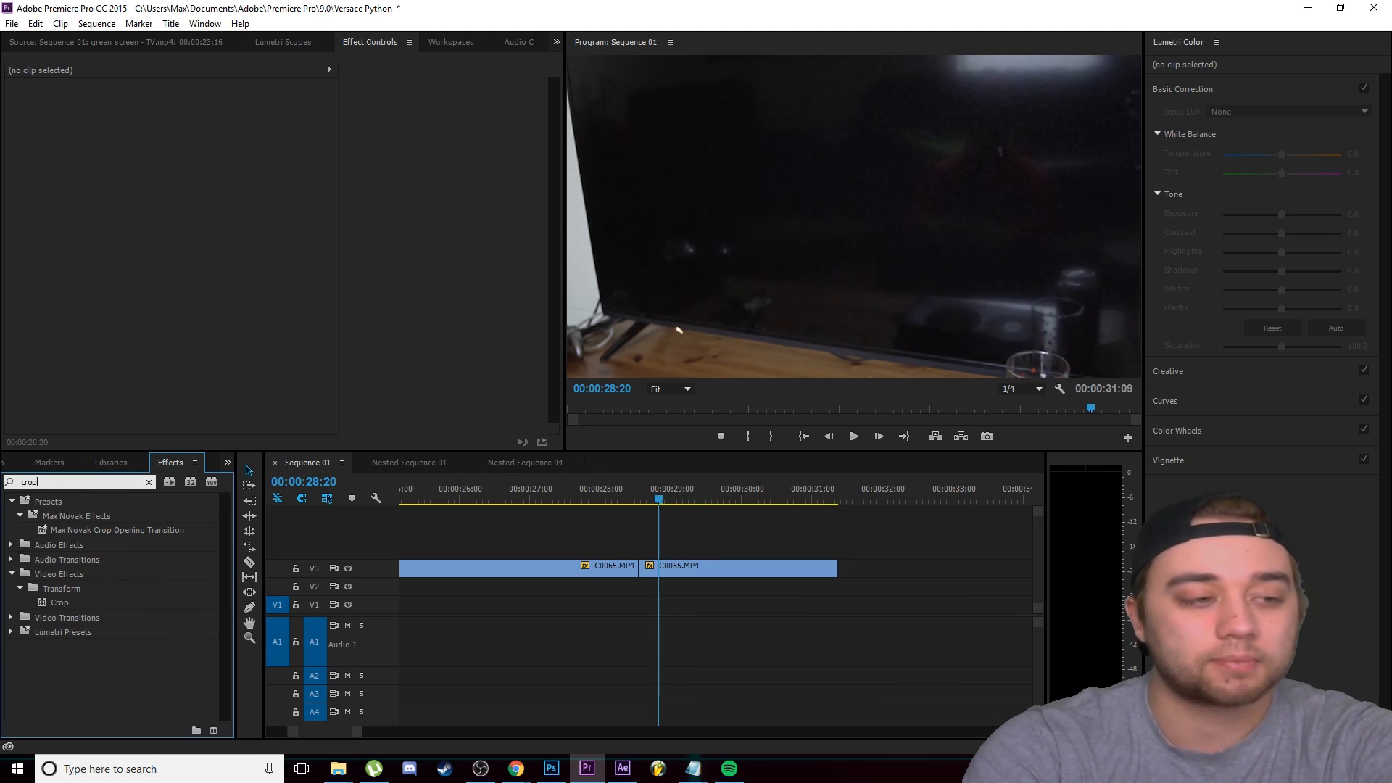
left_click_drag(61, 609, 707, 577)
left_click_drag(638, 501, 690, 512)
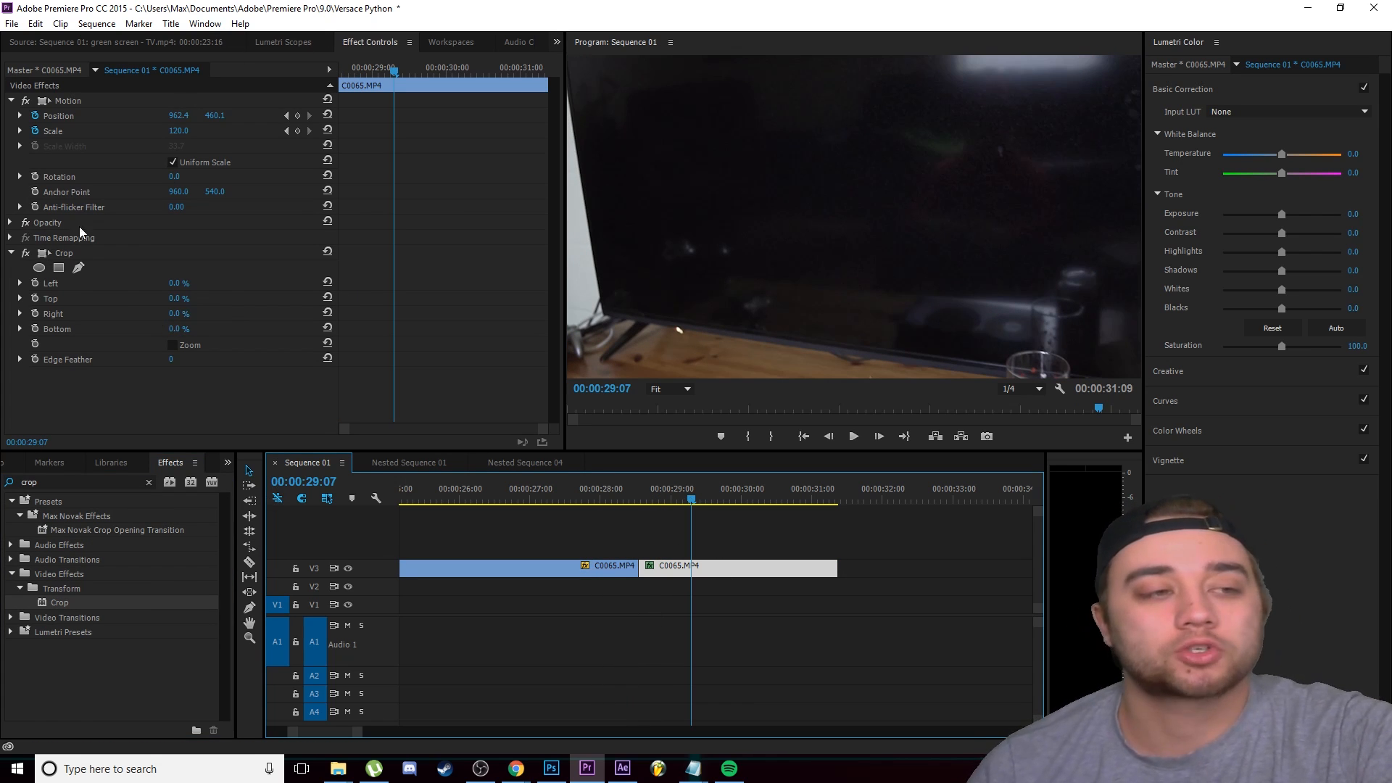
- Add a rectangular mask to the Crop effect and reshape it to follow the TV screen's edges and the glass
left_click(48, 282)
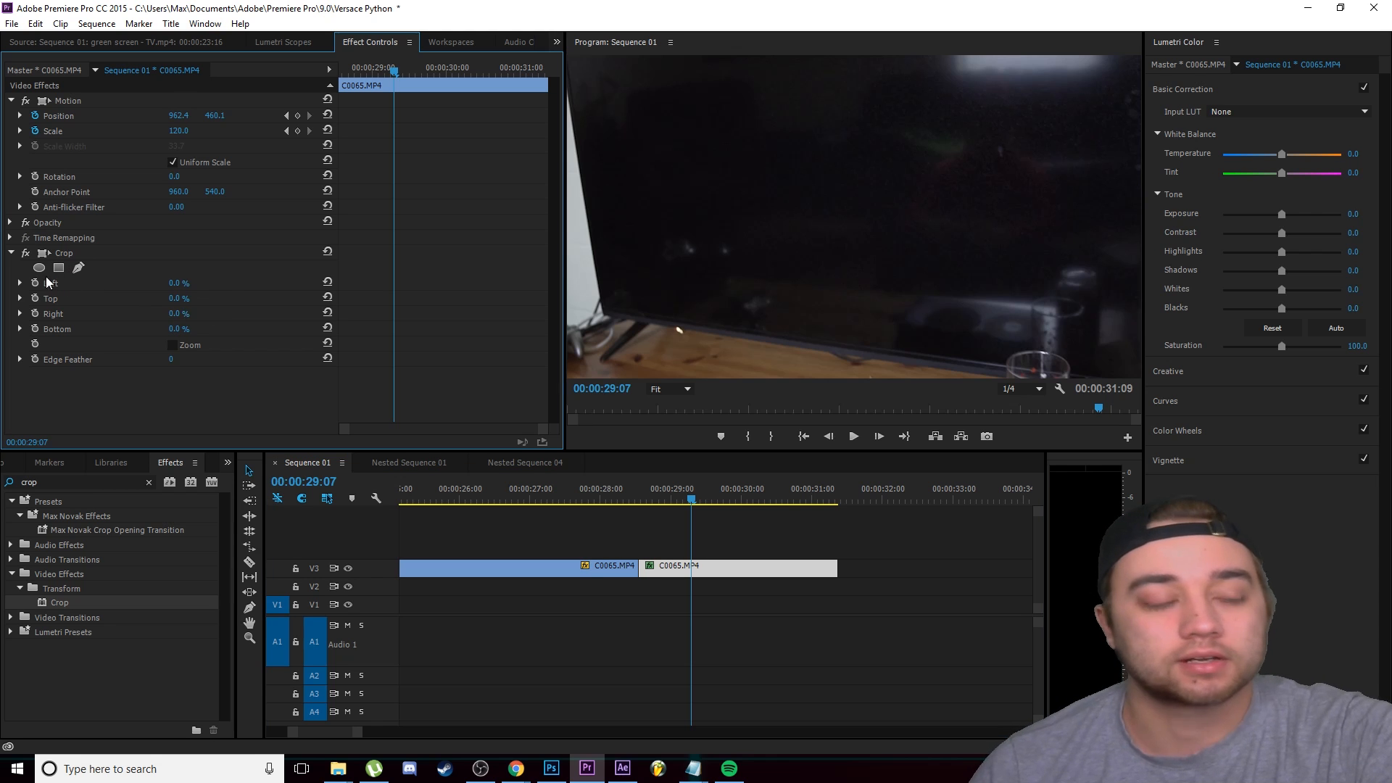
left_click(59, 268)
left_click(814, 210)
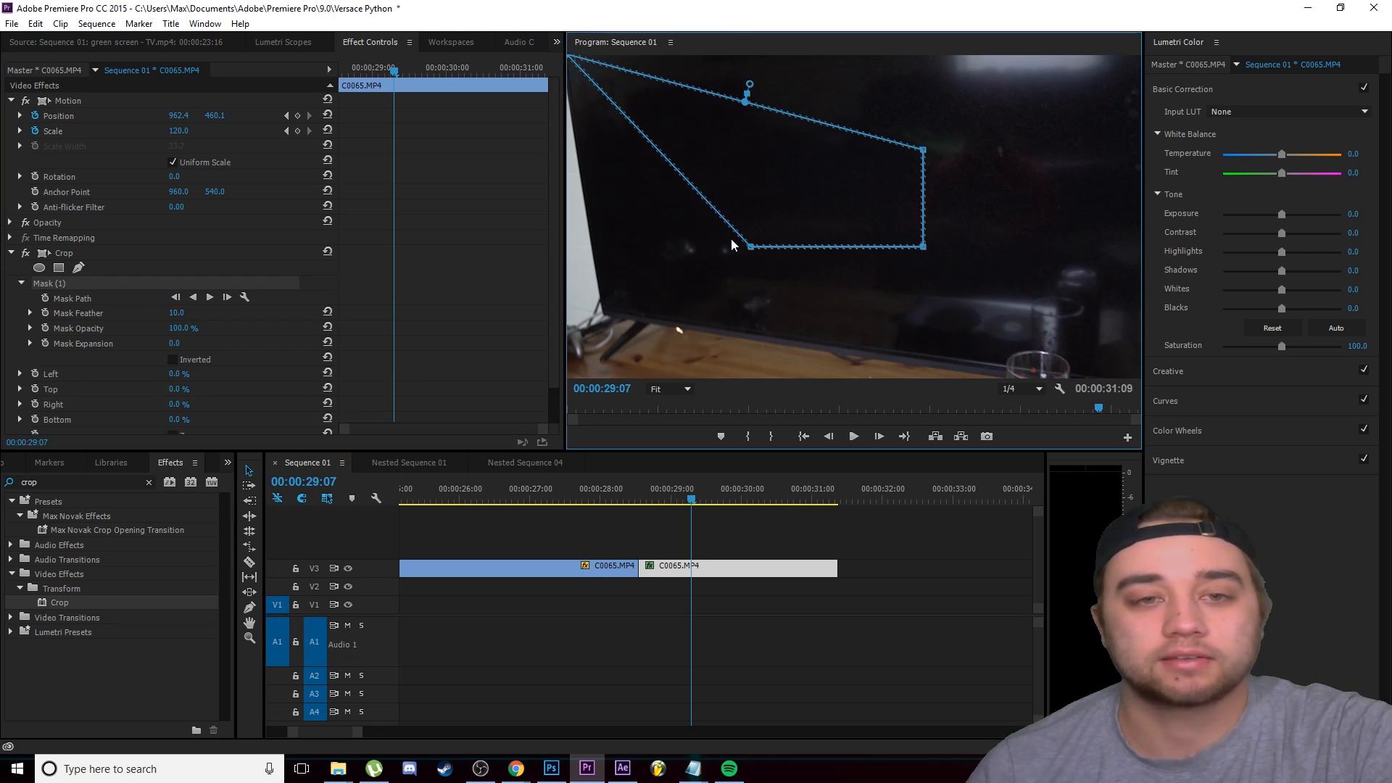
left_click_drag(751, 247, 617, 311)
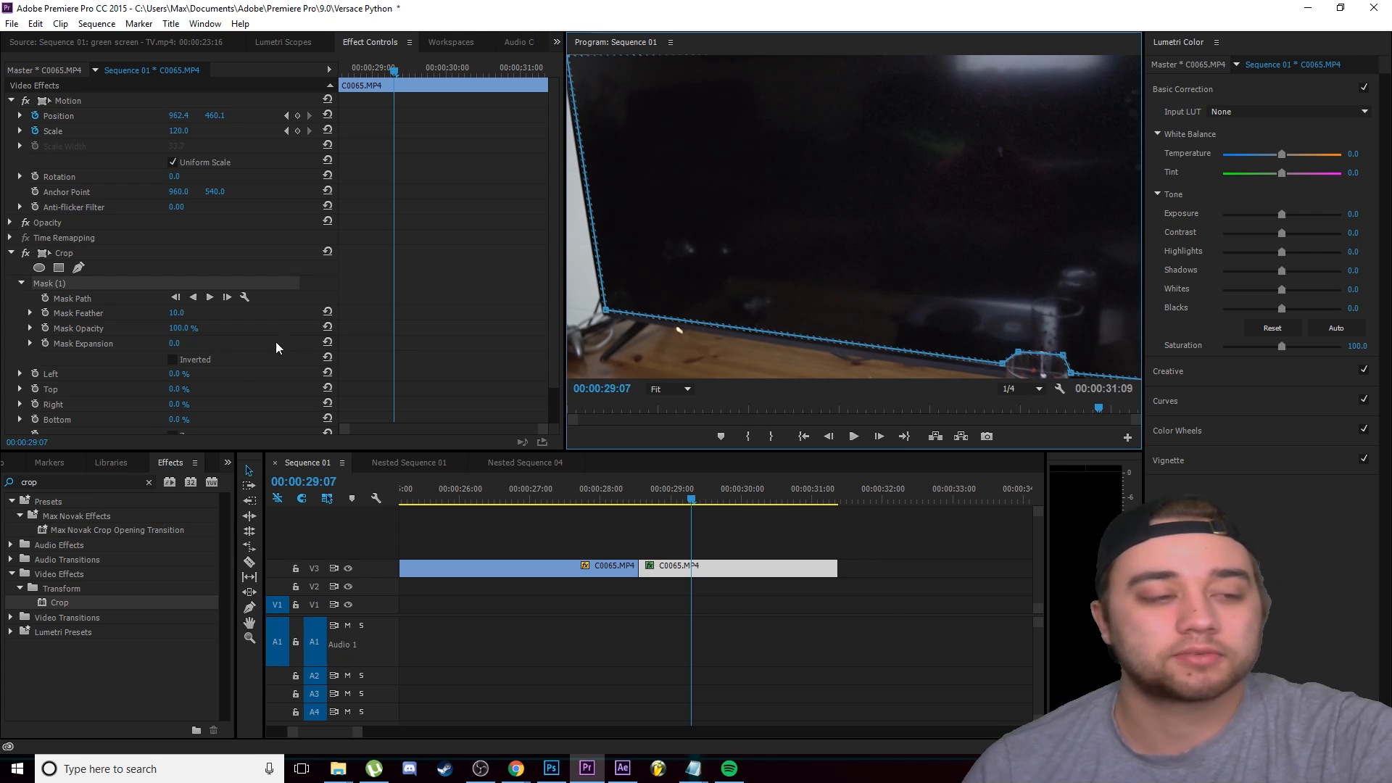
scroll(243, 390, "down", 2)
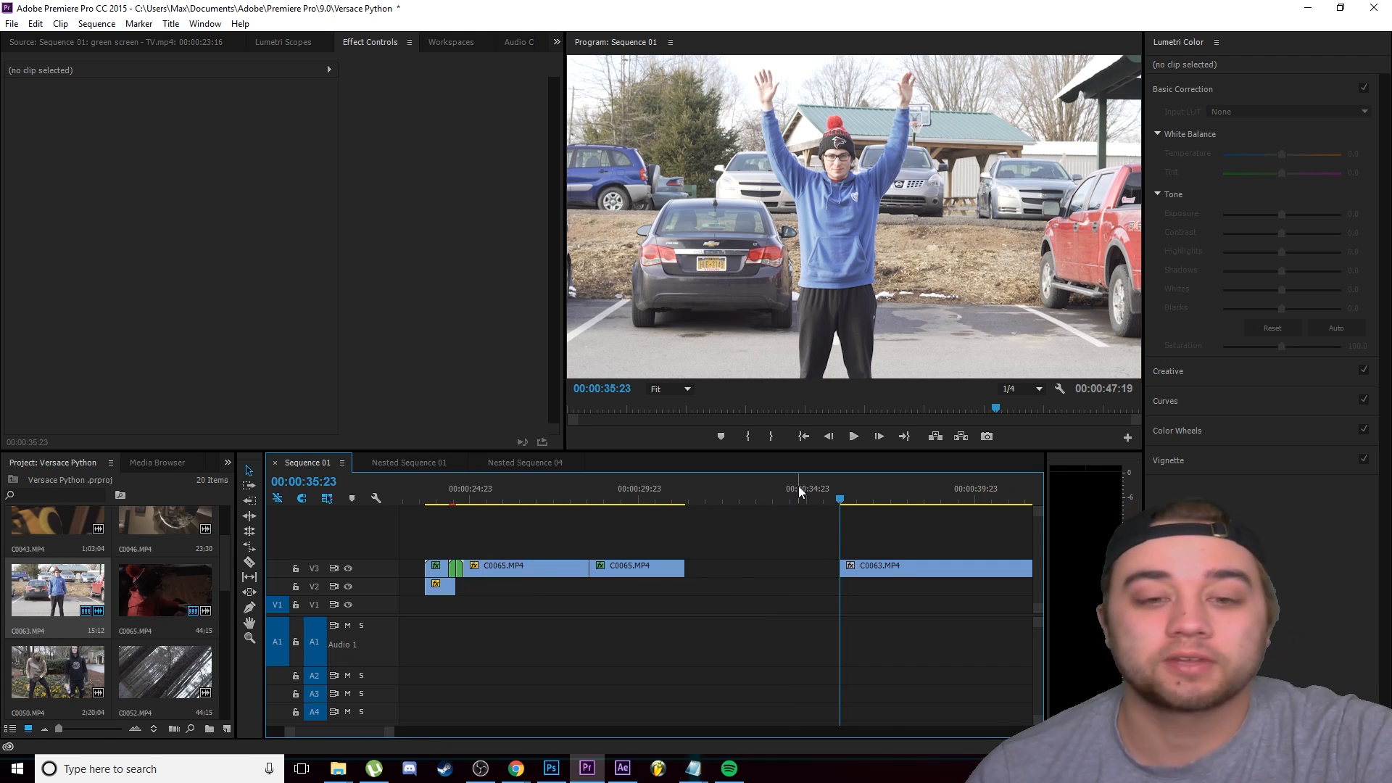
- Place C0063.MP4 on V2 beneath the frozen C0065.MP4 clip, aligned to its start, and play through the junction
left_click_drag(798, 486, 840, 487)
left_click_drag(886, 571, 635, 595)
left_click_drag(839, 499, 682, 565)
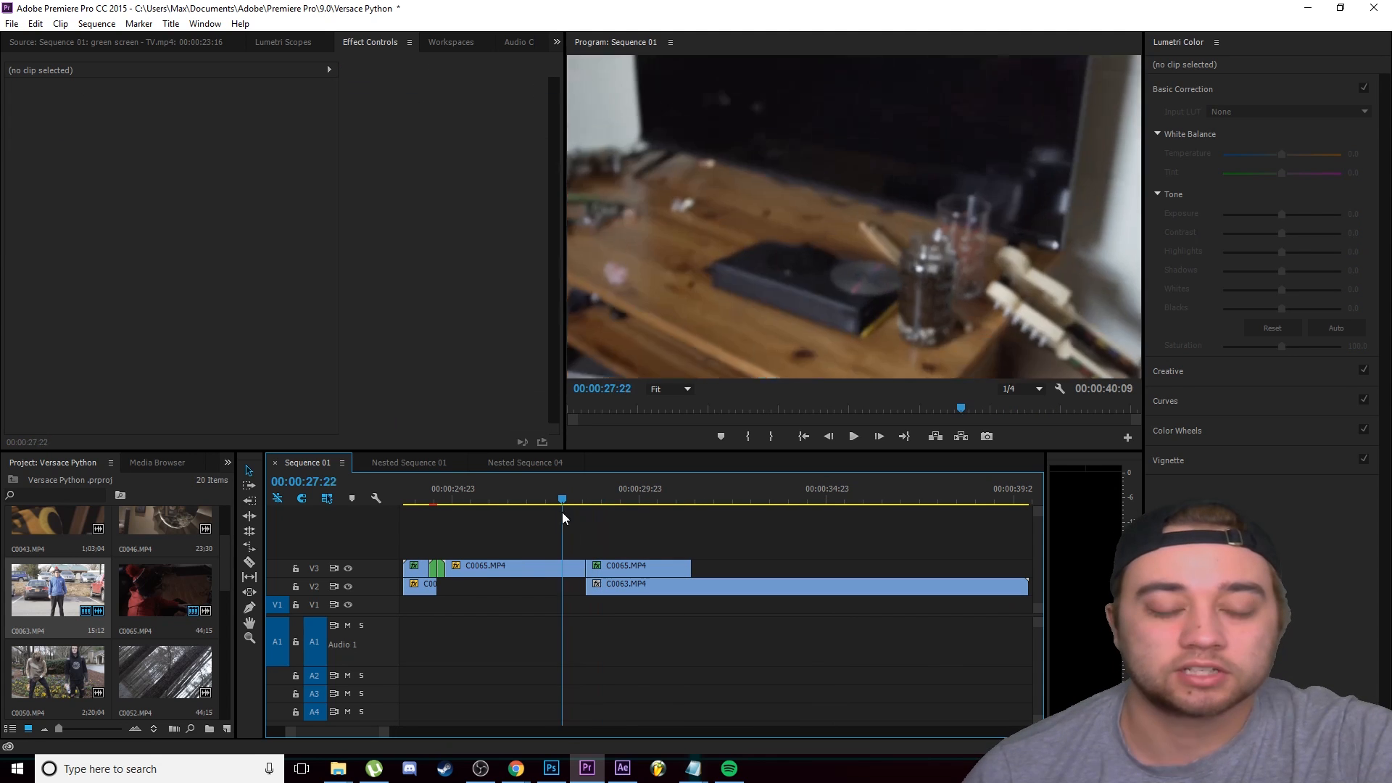
key("space")
key("space")
- Split C0063.MP4 on V2 at 00:00:28:19, six frames after its start
key("equal")
left_click_drag(667, 500, 654, 507)
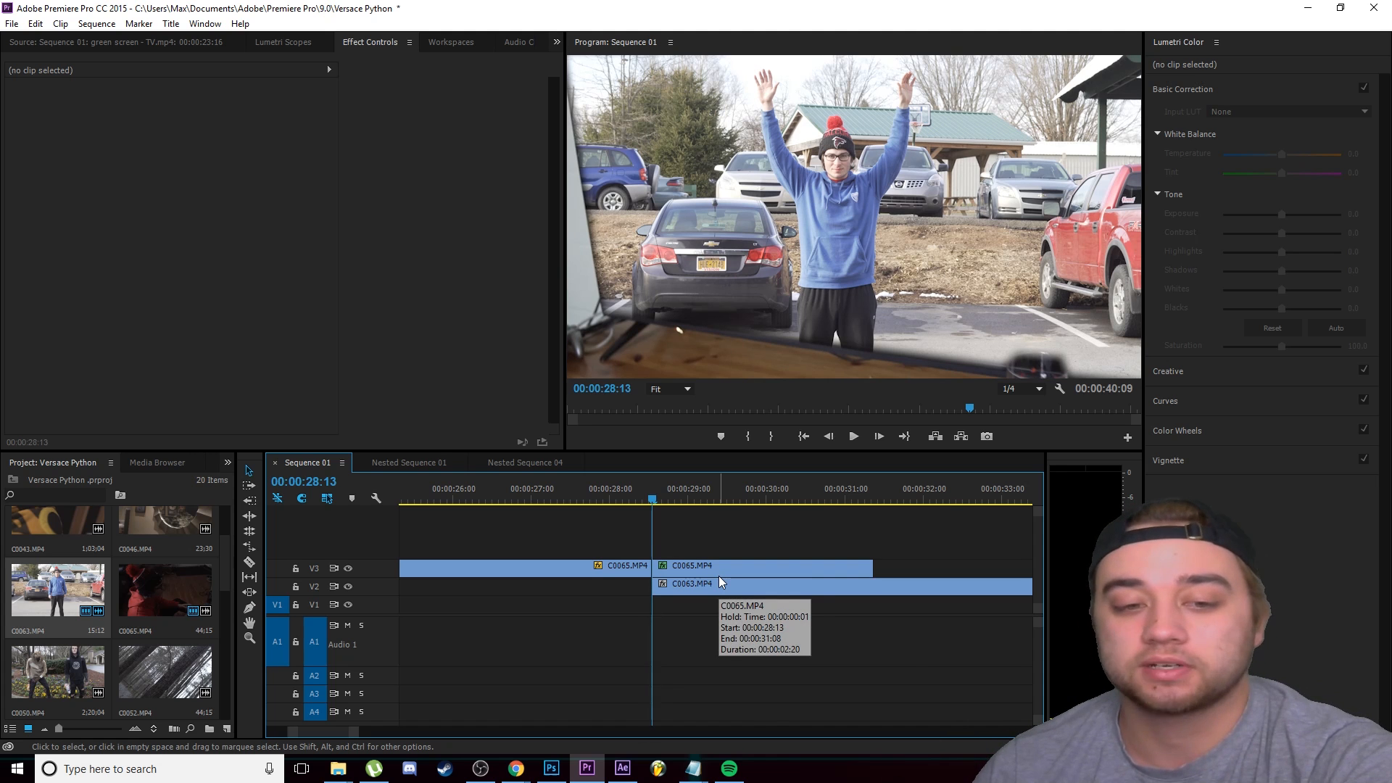
key("Right")
key("Right")
key("Right")
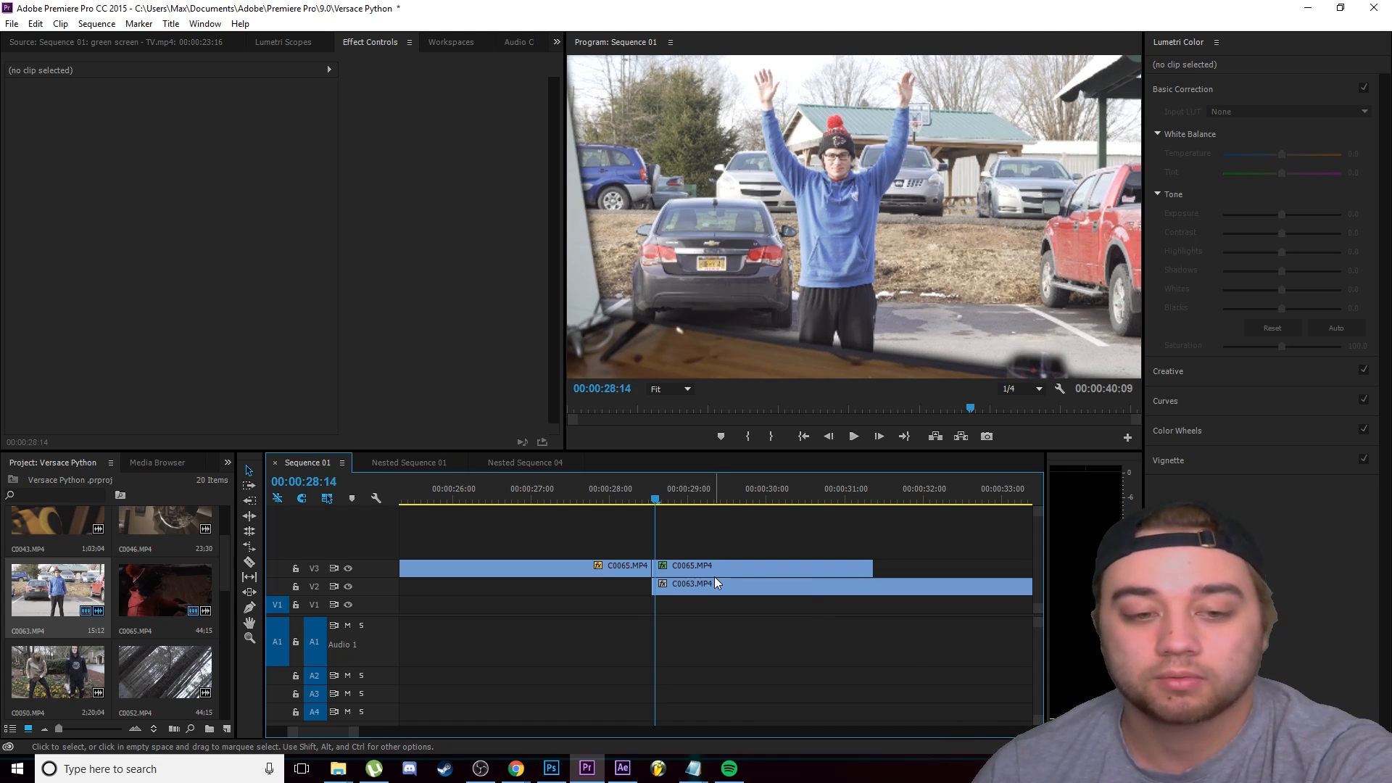
key("Right")
key("Right")
key("Right")
left_click(699, 590)
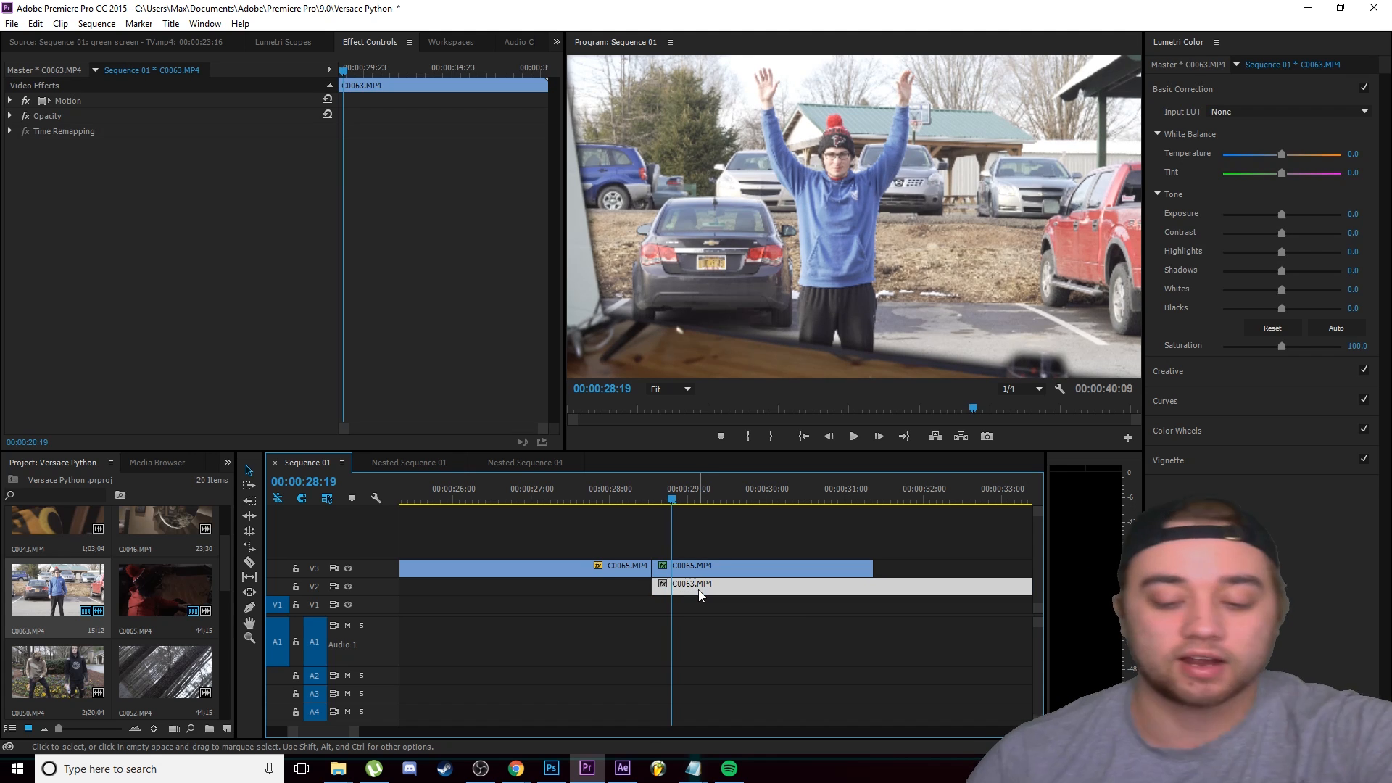
key("ctrl+k")
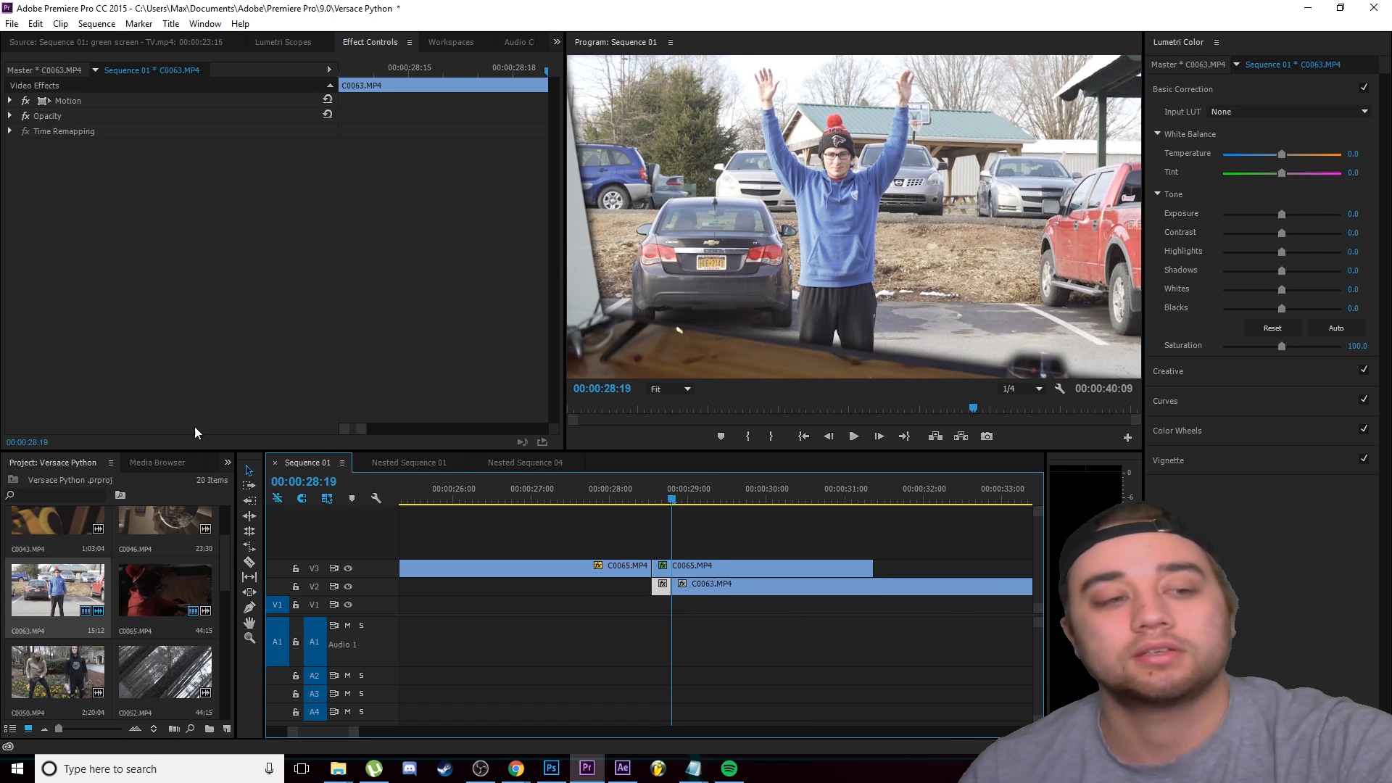
- Search the effects for "glitch", apply the Glitch 01 preset to the short first segment of C0063.MP4, and play the result
left_click(228, 464)
left_click(250, 551)
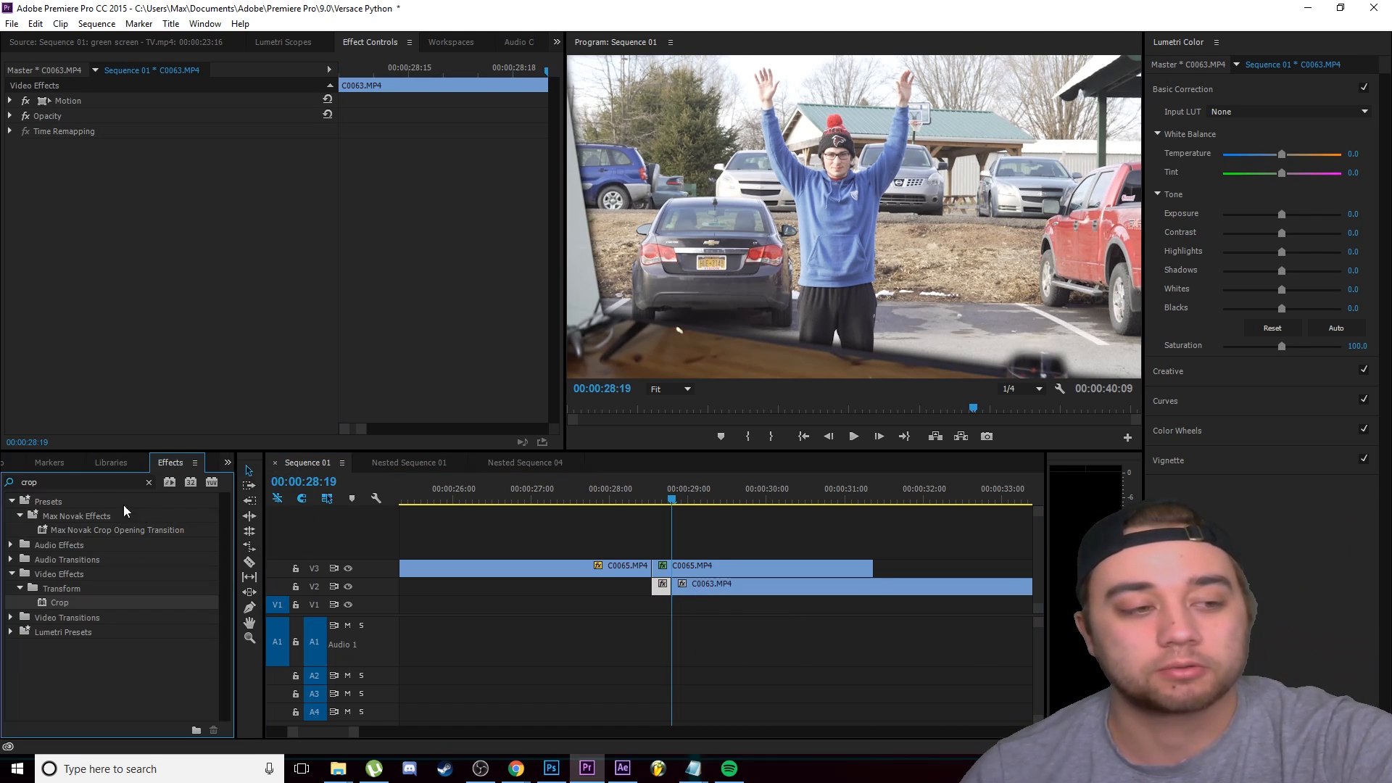
type("glitch")
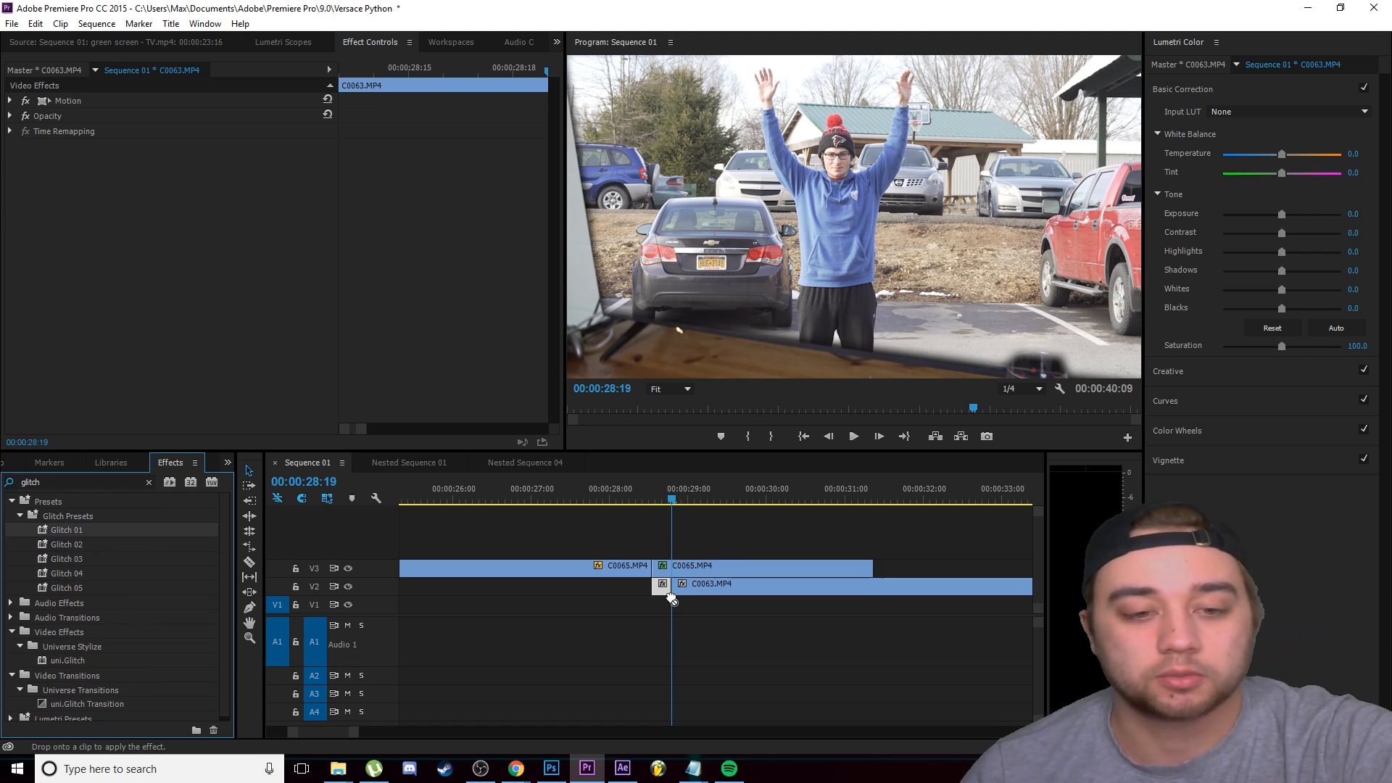
left_click_drag(659, 500, 620, 508)
key("space")
left_click(796, 527)
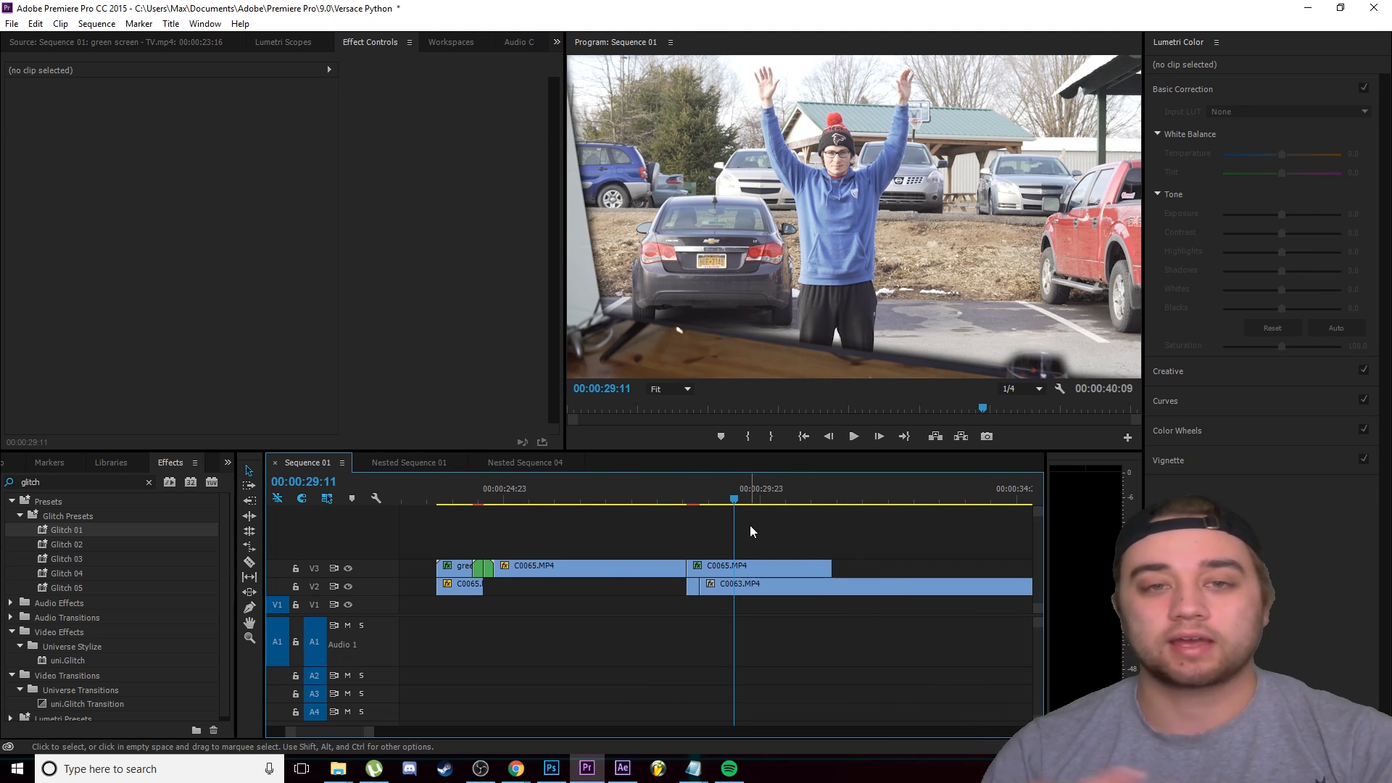
- Keyframe a Scale increase on the frozen C0065.MP4 clip, ending at about 00:00:30:17, and play the zoom through the TV
left_click_drag(727, 497, 687, 527)
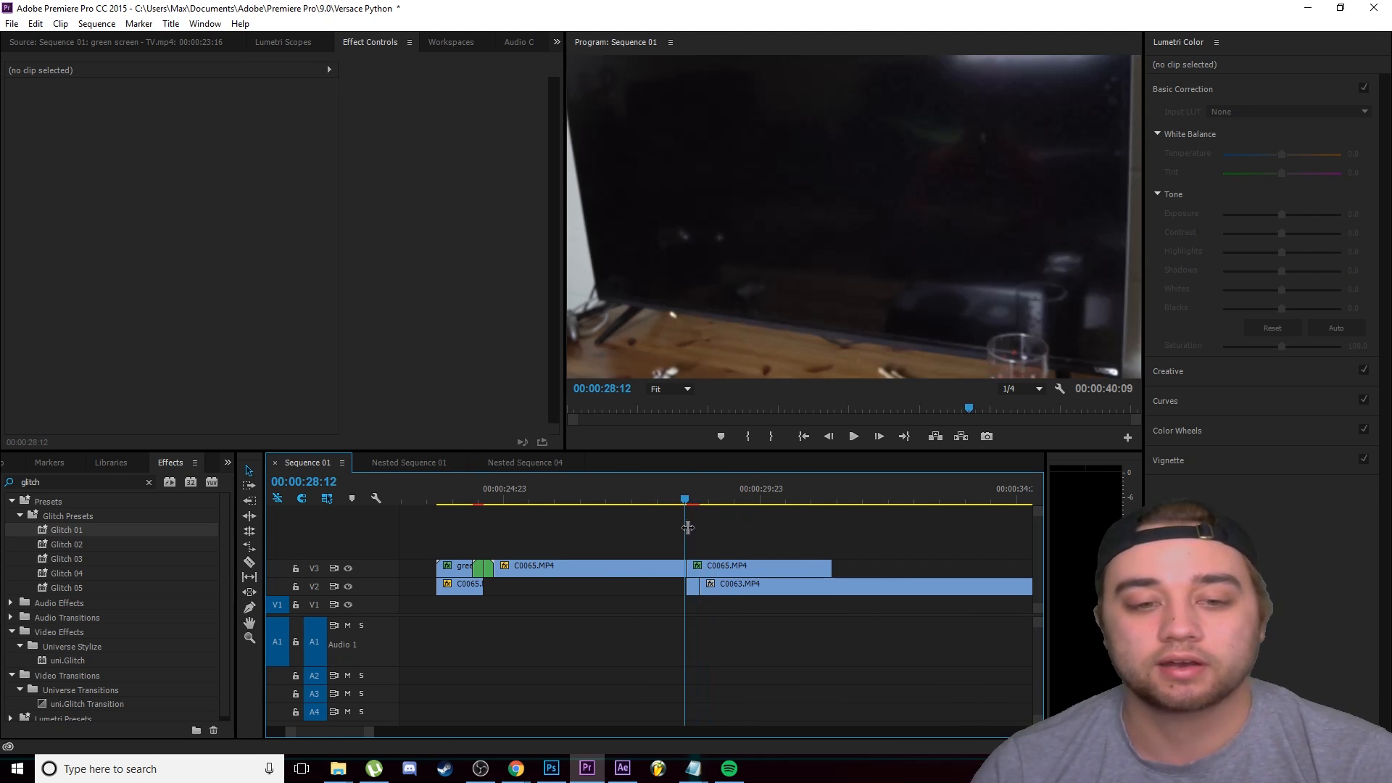
left_click(725, 567)
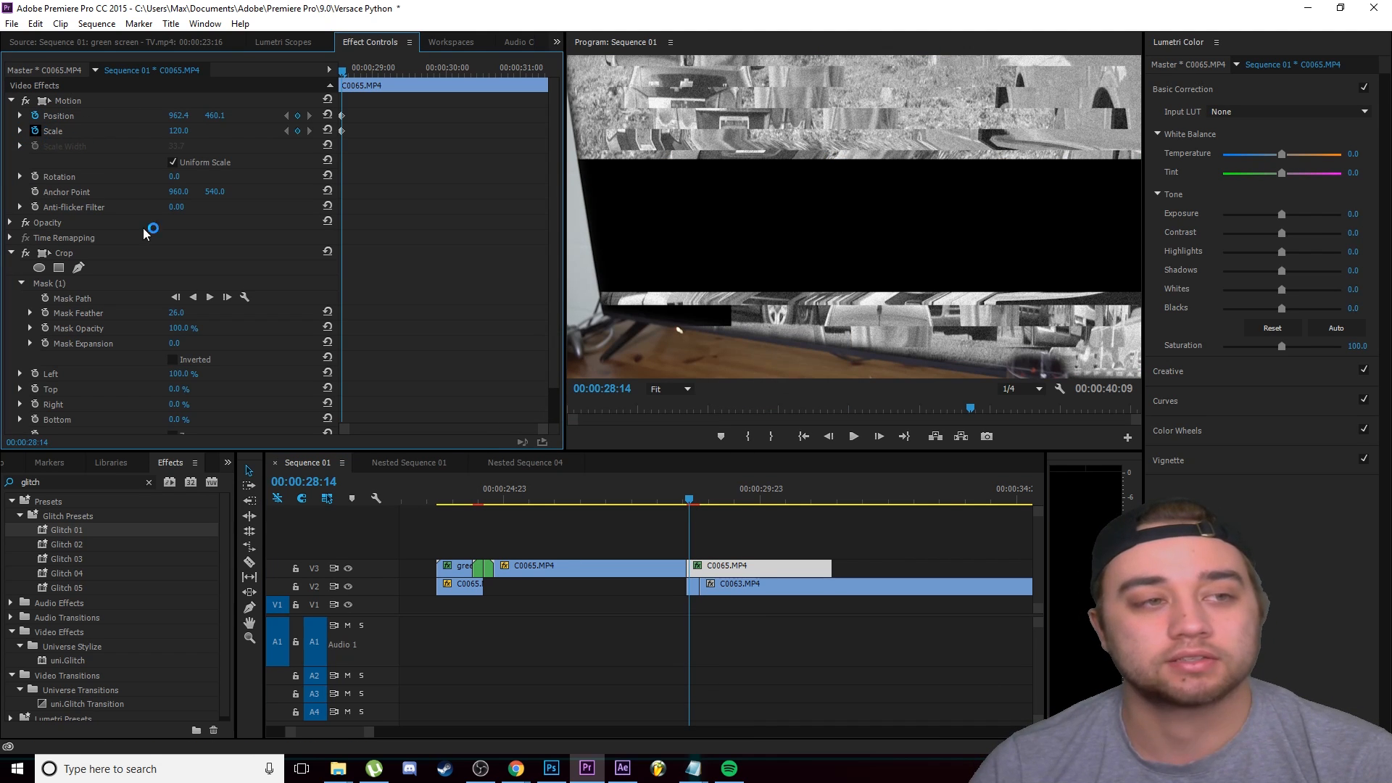
left_click_drag(683, 511, 801, 524)
left_click_drag(177, 132, 218, 132)
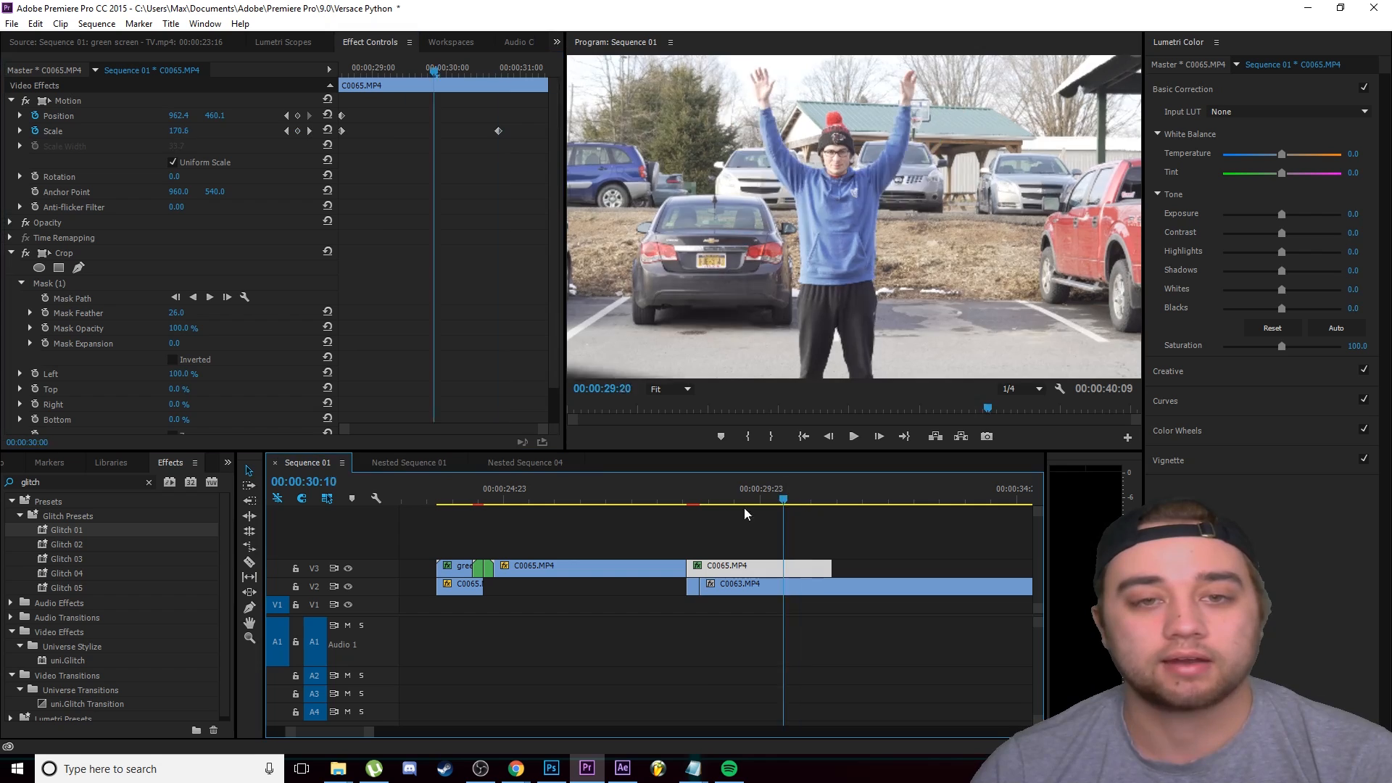
left_click(662, 523)
left_click(854, 438)
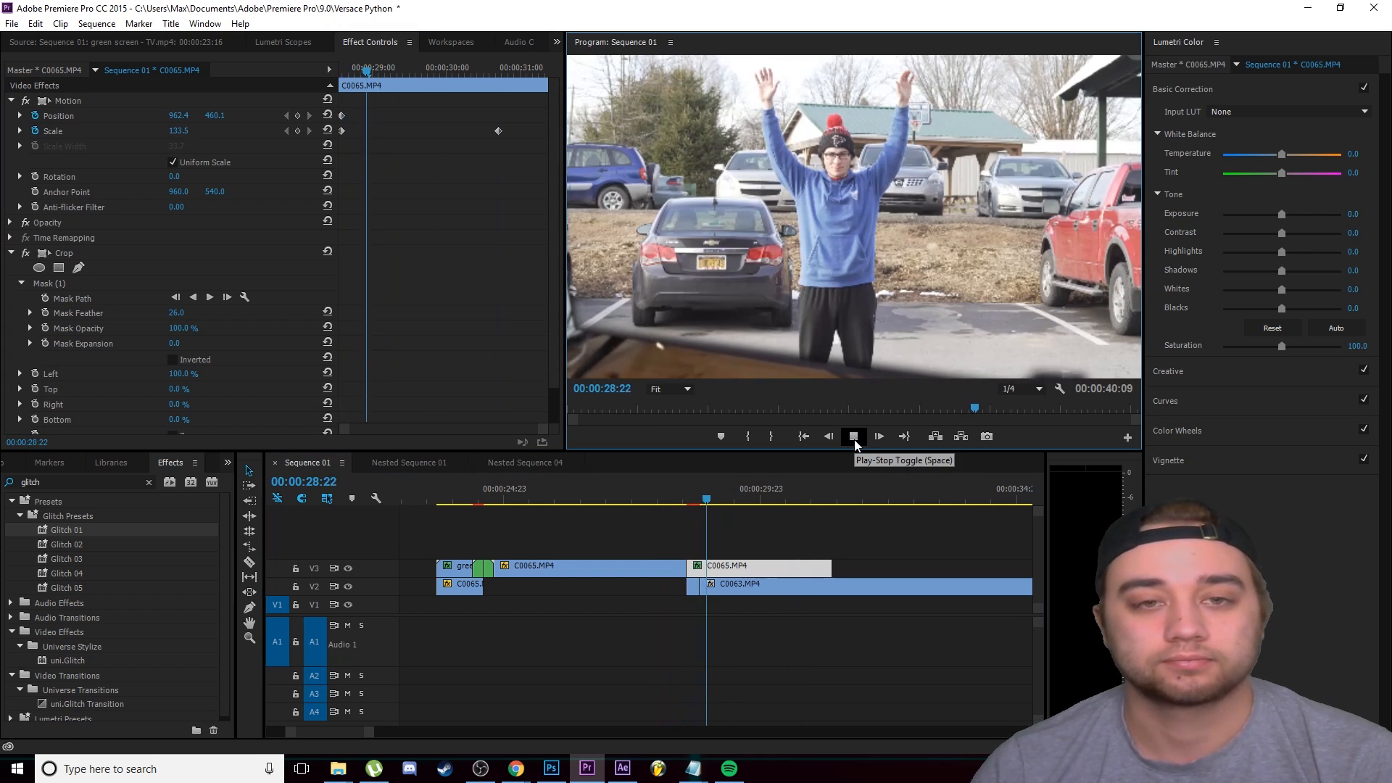
left_click(854, 438)
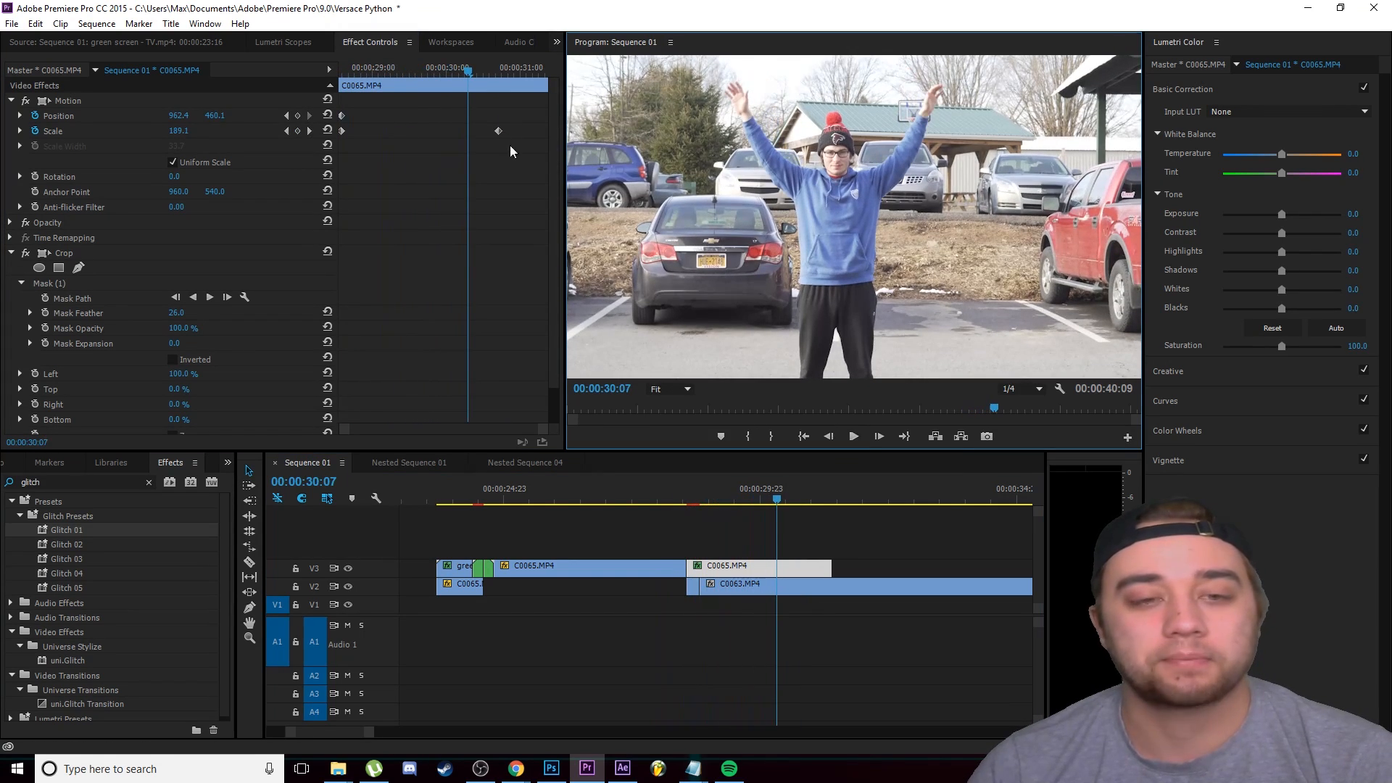
- Speed up the zoom by moving the ending Scale keyframe of C0065.MP4 to about 00:00:29:13 and play it back
left_click_drag(771, 496, 743, 499)
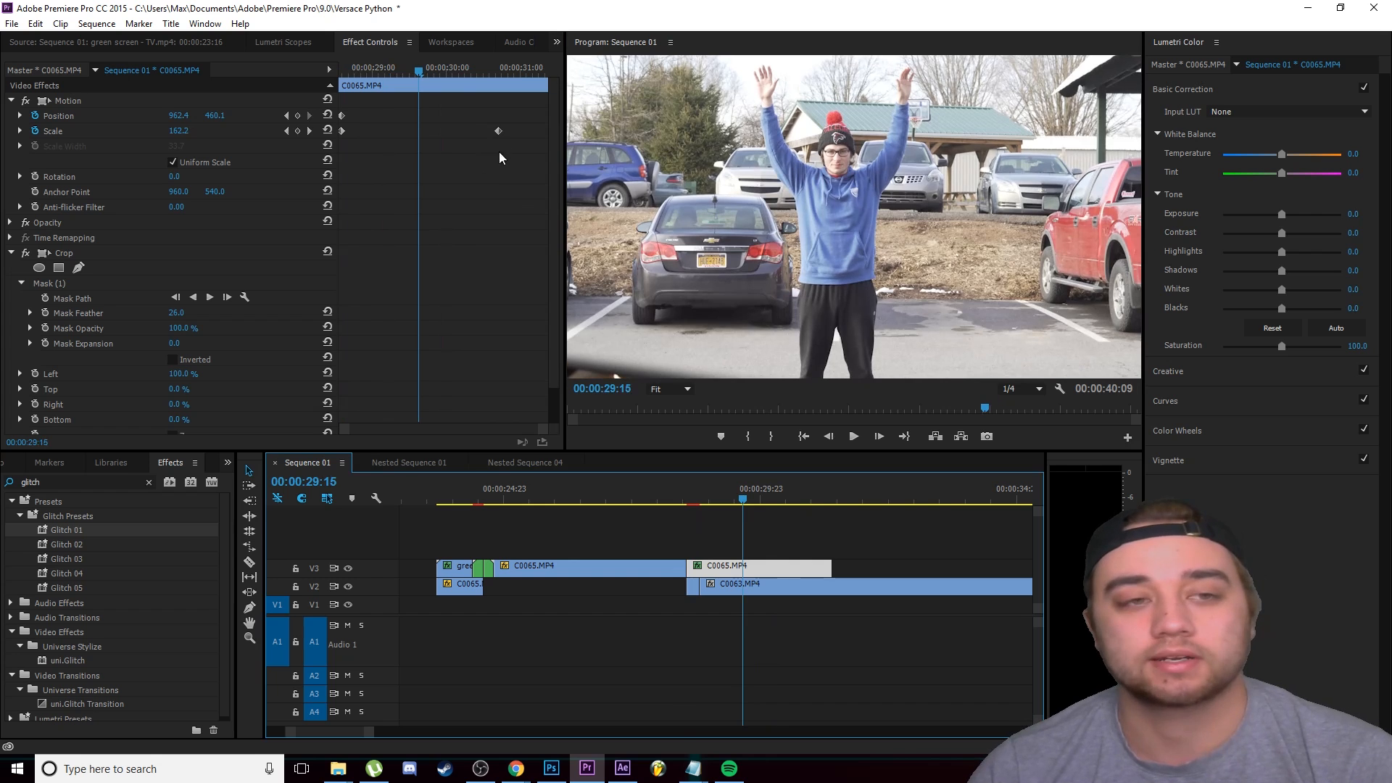
left_click_drag(498, 132, 427, 132)
left_click_drag(699, 501, 662, 500)
left_click(853, 435)
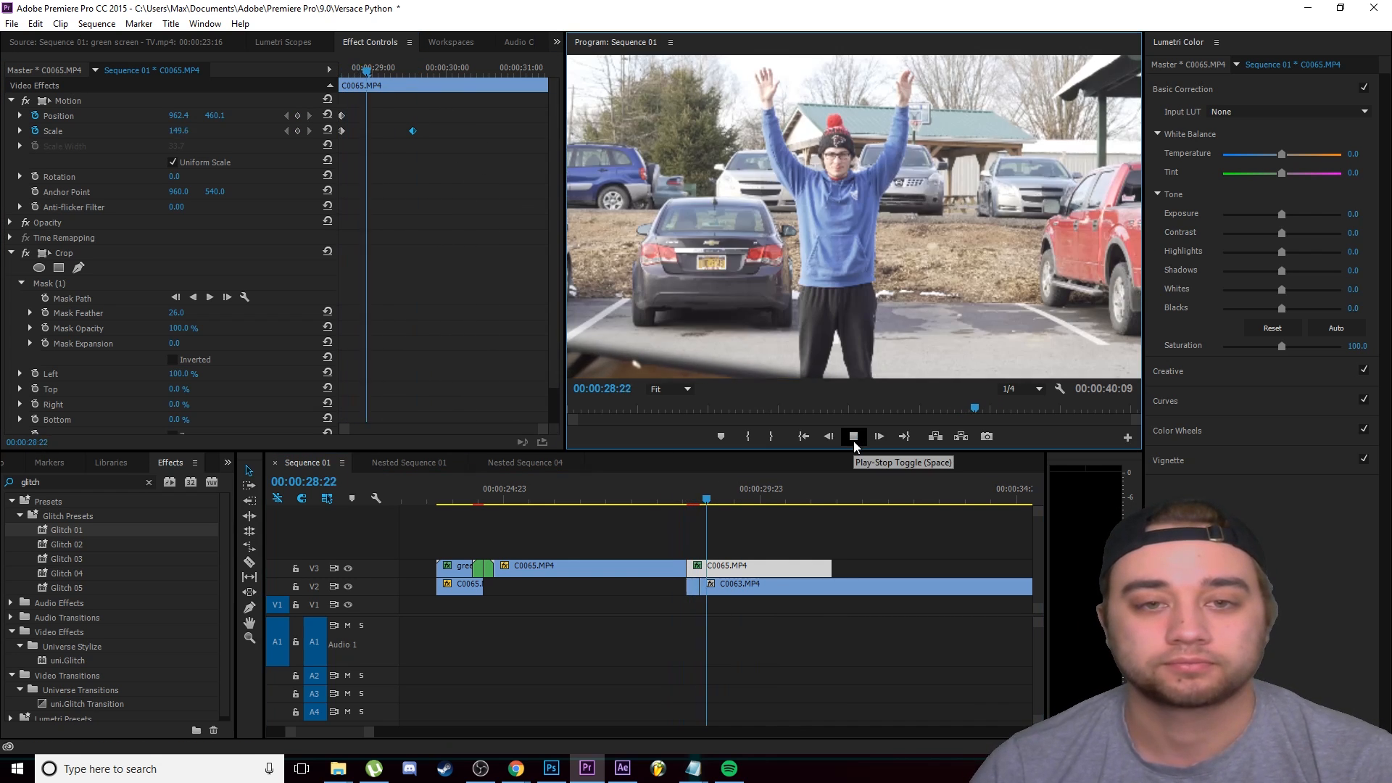
left_click_drag(741, 496, 697, 516)
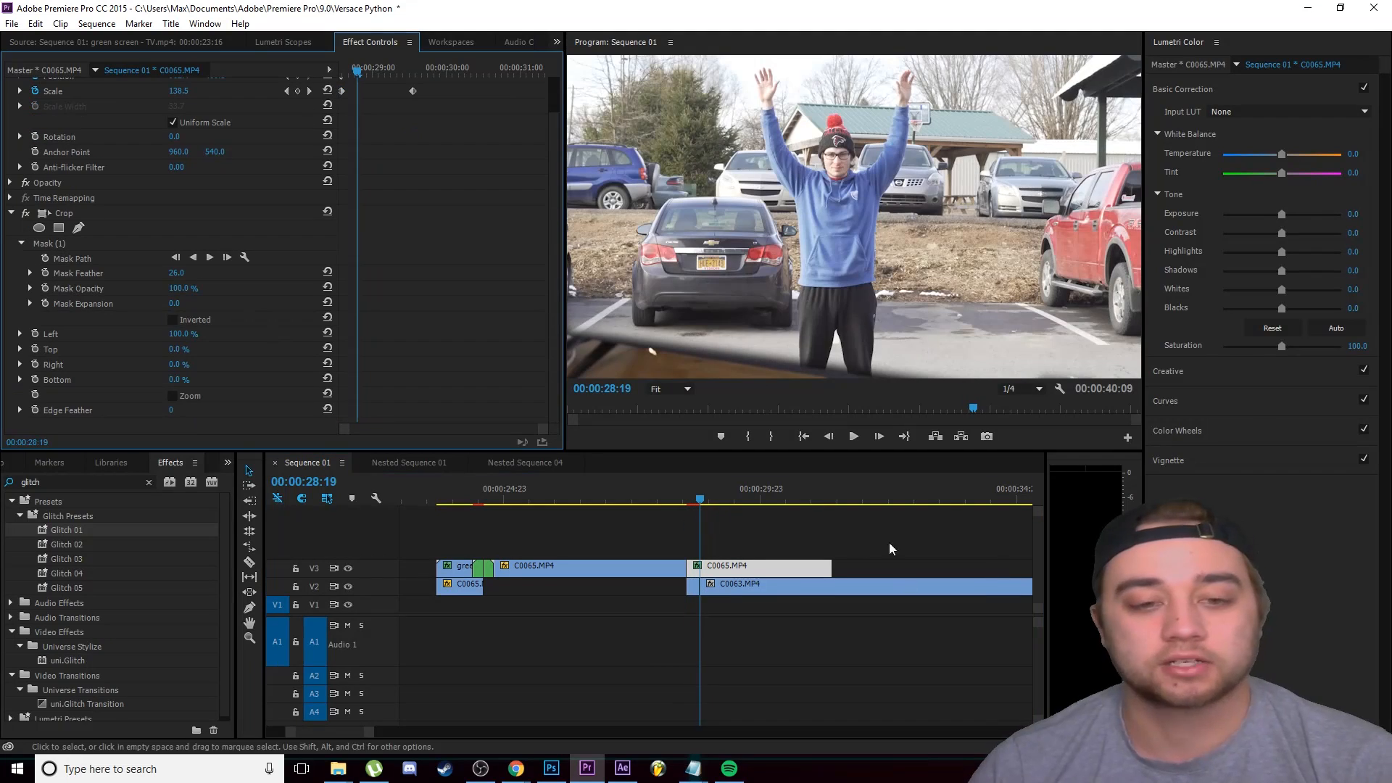
mouse_move(179, 289)
left_mouse_down()
mouse_move(138, 288)
mouse_move(174, 288)
left_mouse_up()
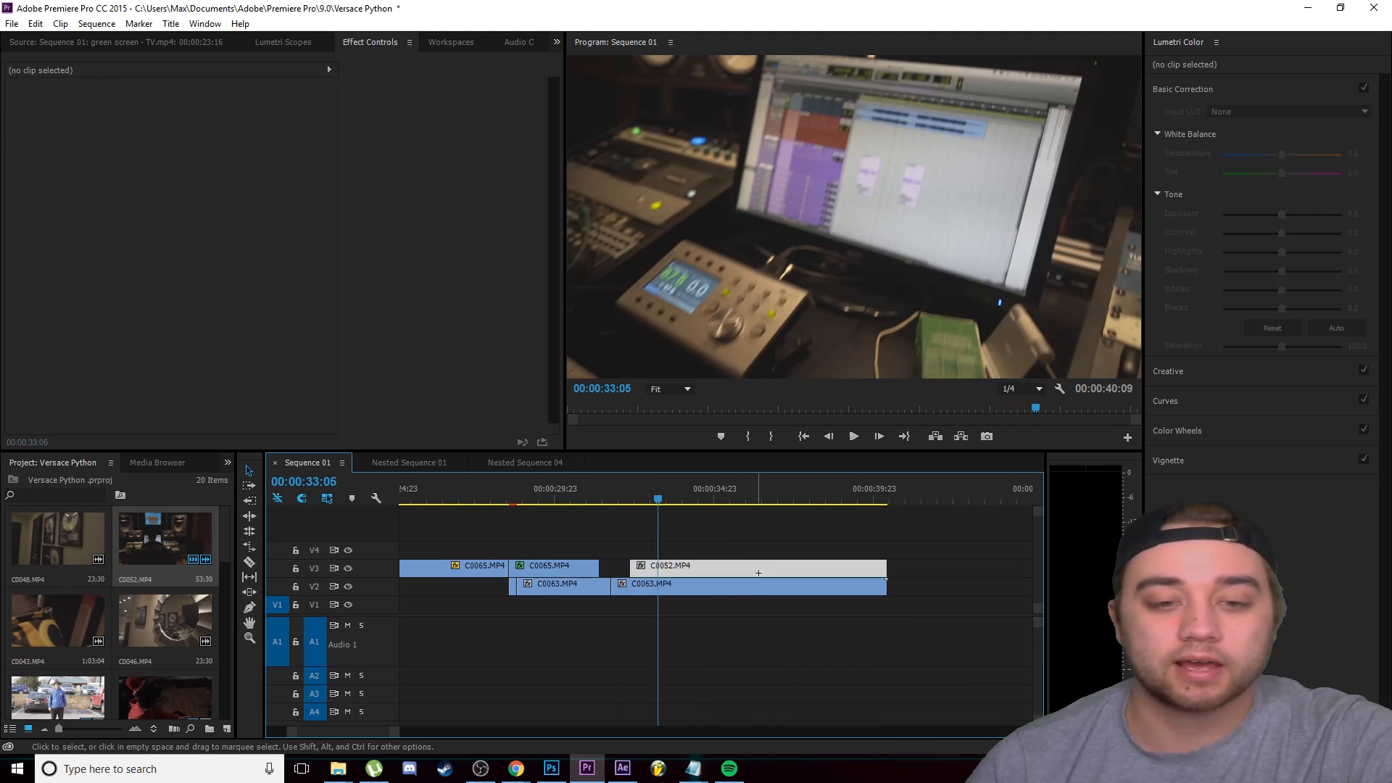
- Replace the overlapping C0052.MP4 and C0063.MP4 clips at the end of the sequence with an After Effects composition
left_click_drag(892, 543, 769, 624)
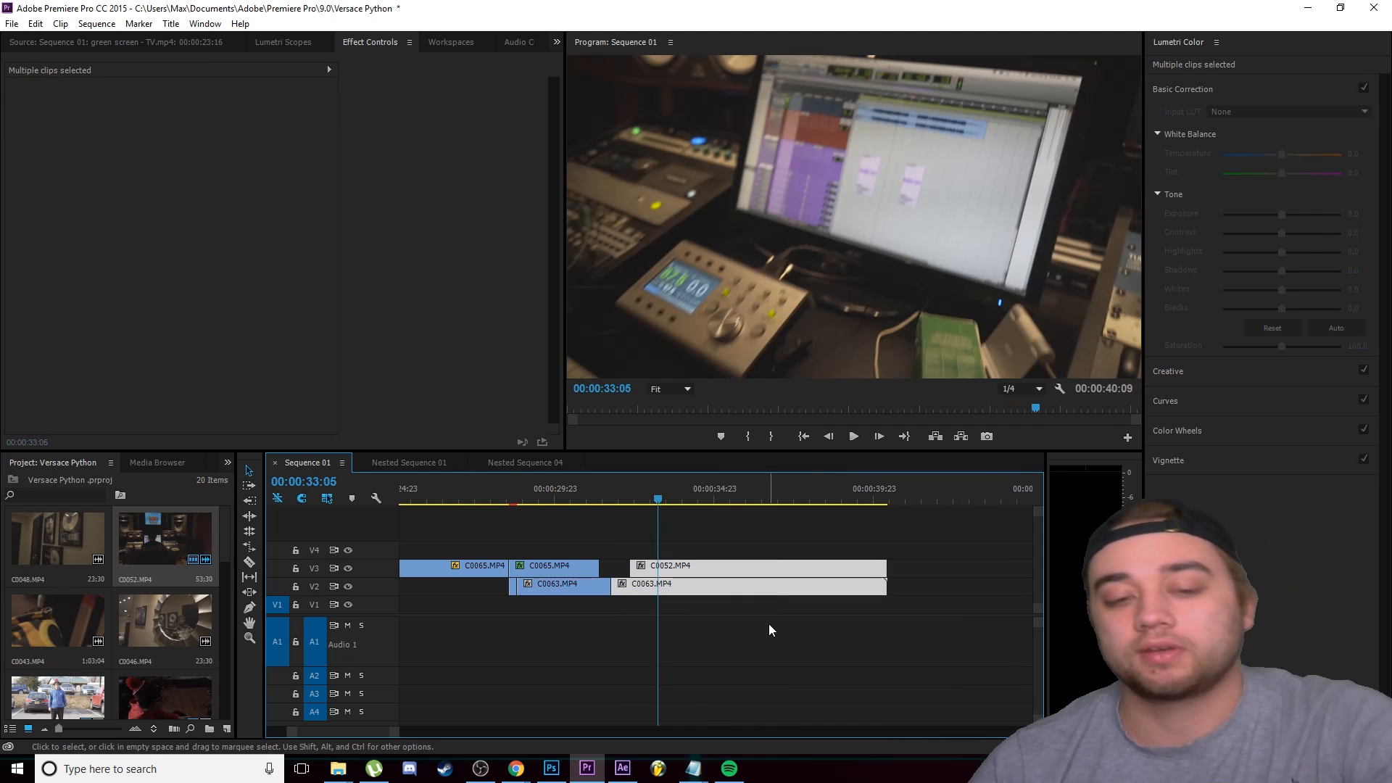
right_click(768, 577)
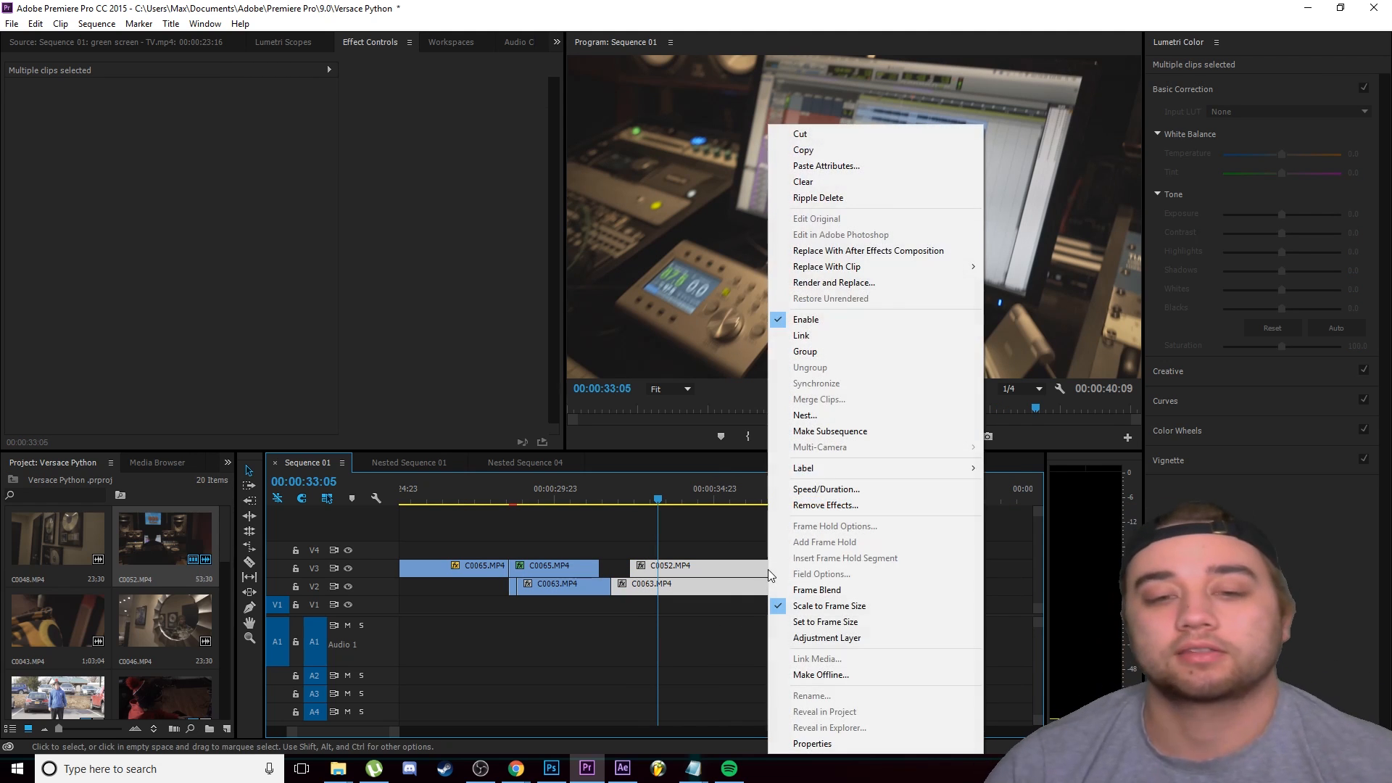
left_click(888, 252)
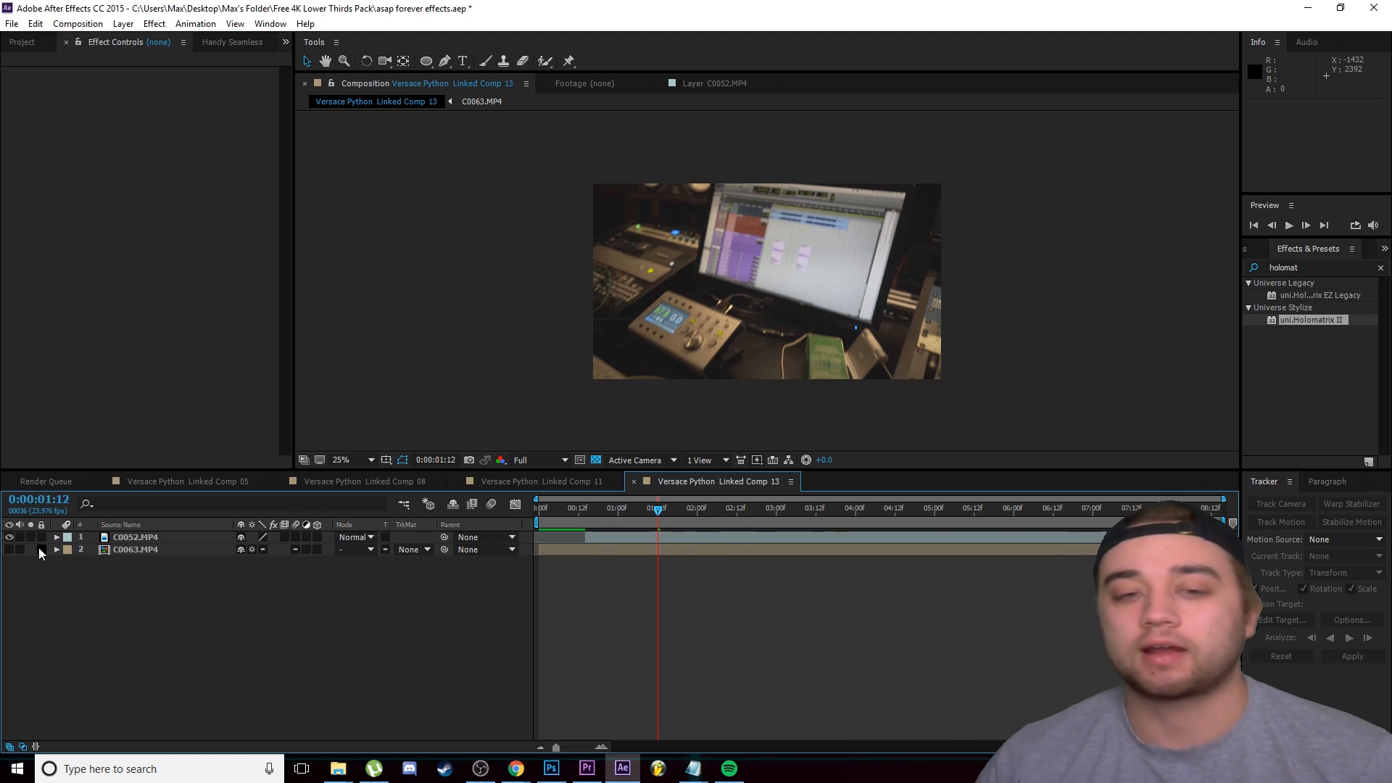
- In After Effects, go to 0:00:00:14, where C0052.MP4 starts, and show that layer with C0063.MP4 hidden
left_click_drag(704, 548, 588, 569)
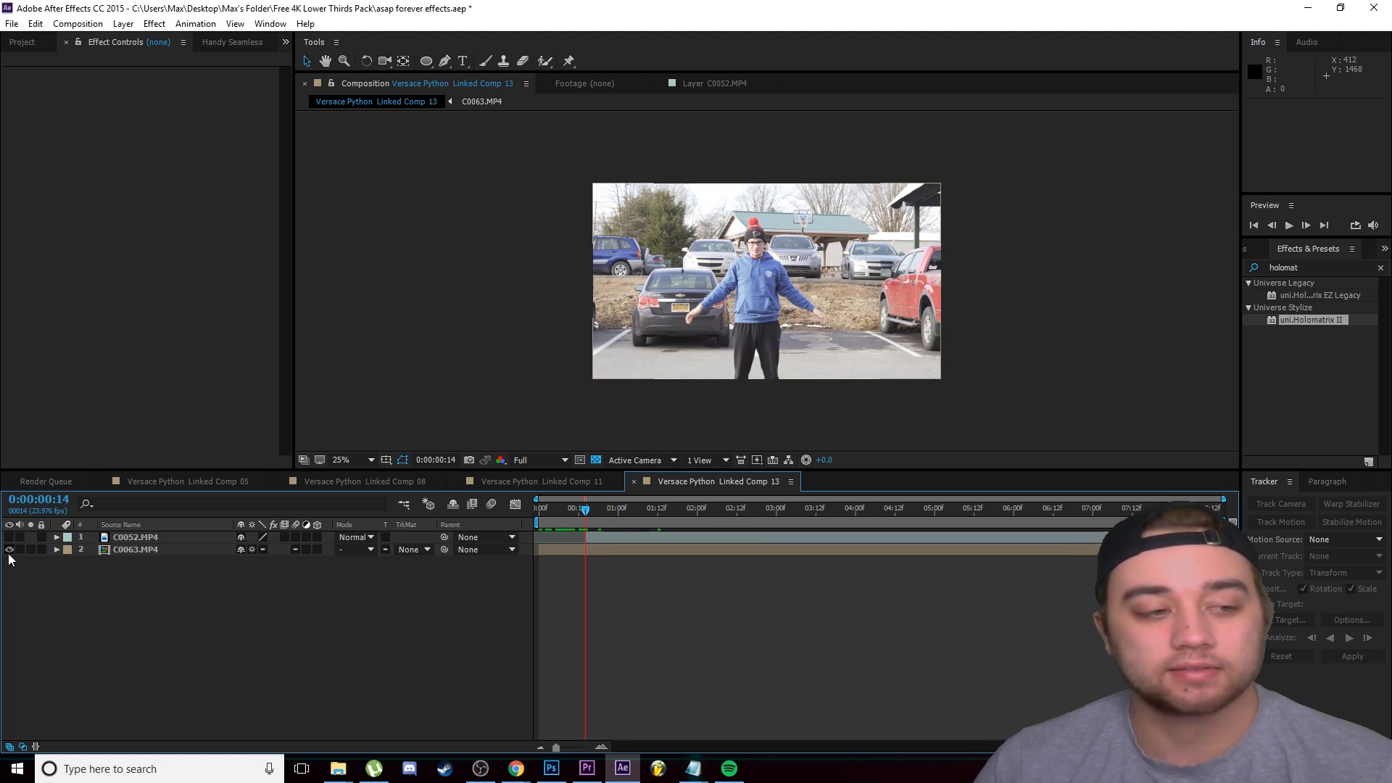
left_click(10, 548)
left_click(9, 536)
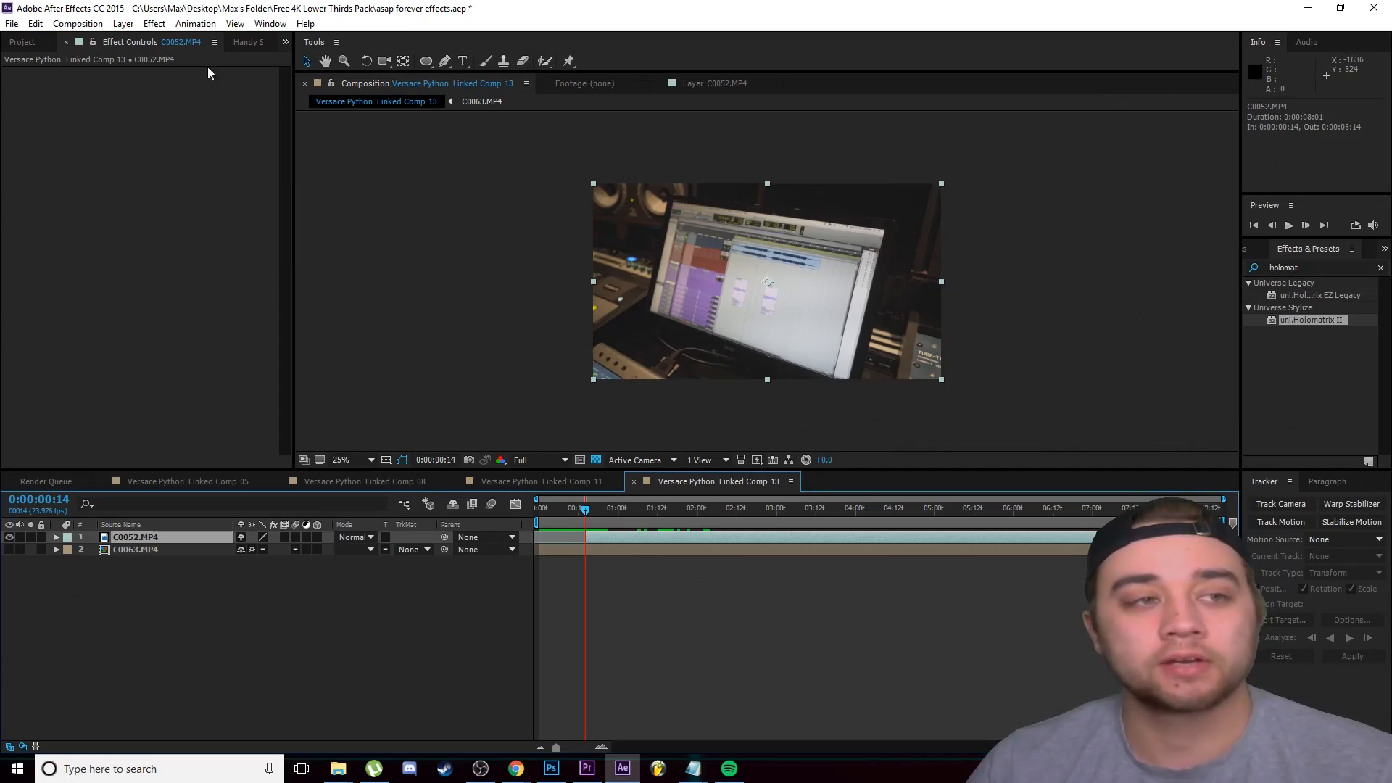
- Start Track Motion on the C0052.MP4 layer and bring the whole frame with its track point into view
left_click(182, 24)
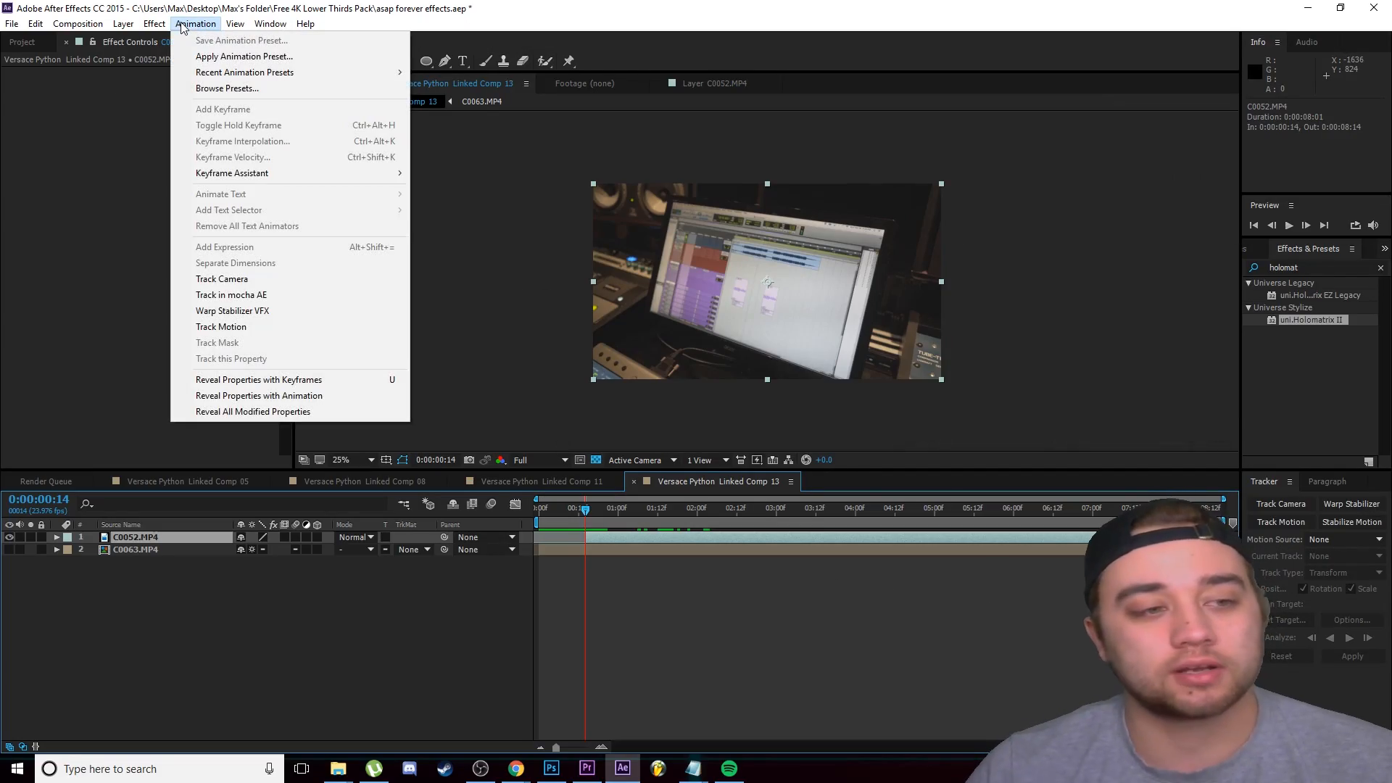
left_click(219, 326)
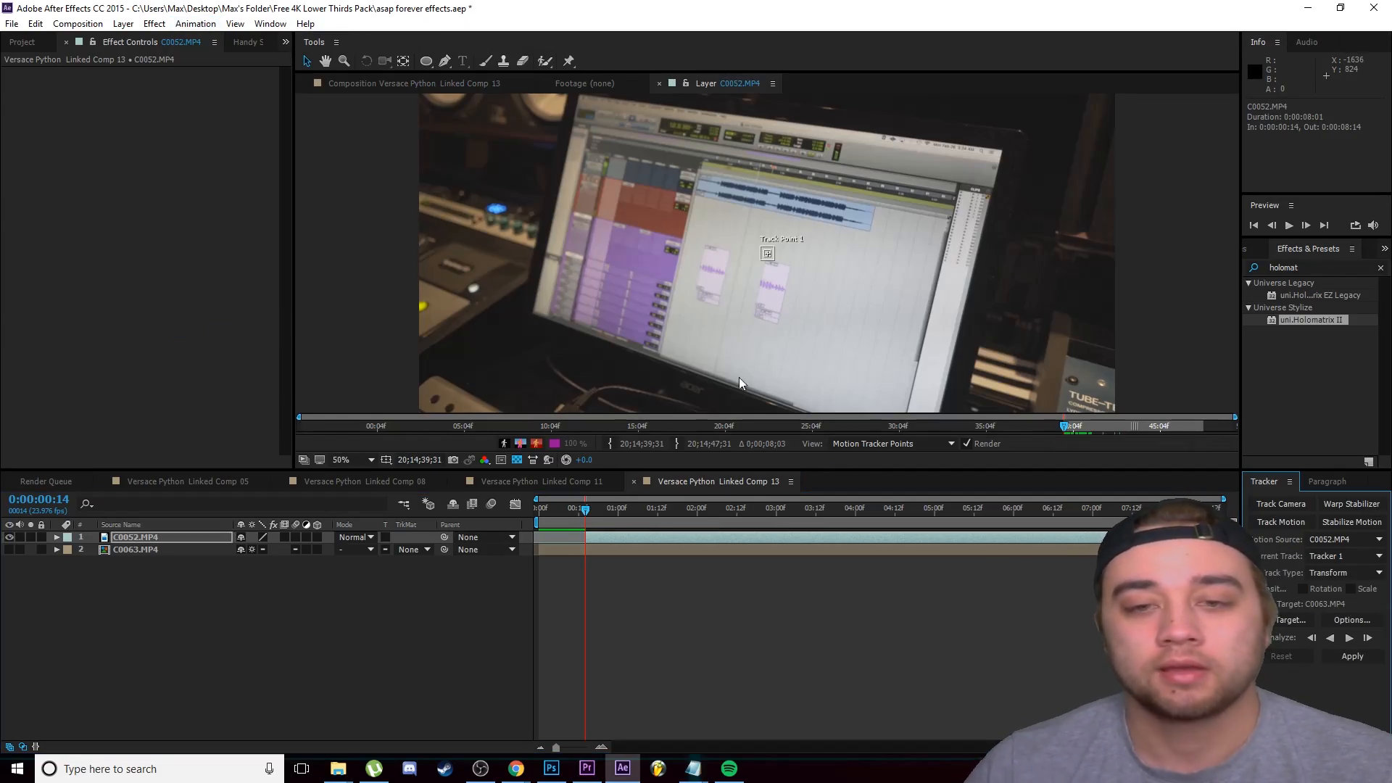
key("comma")
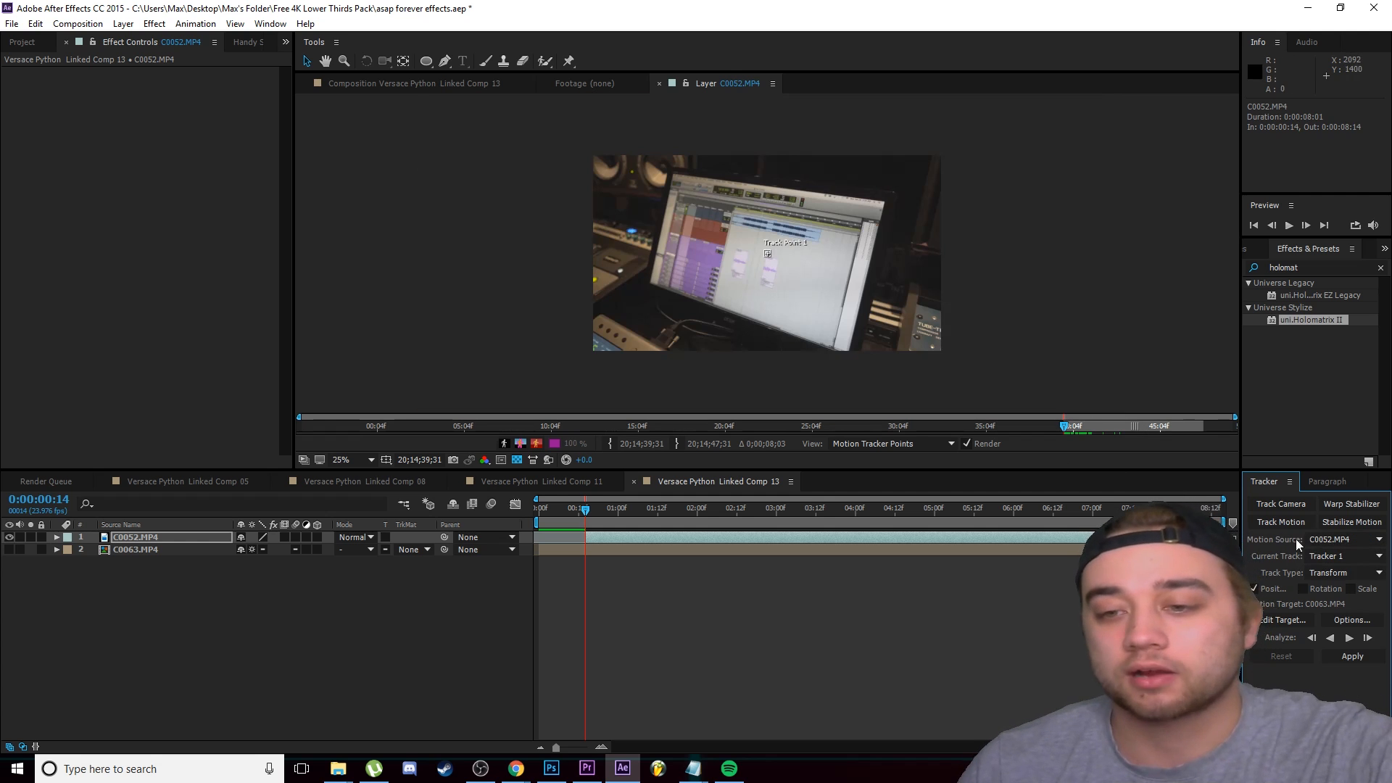
left_click_drag(694, 266, 728, 294)
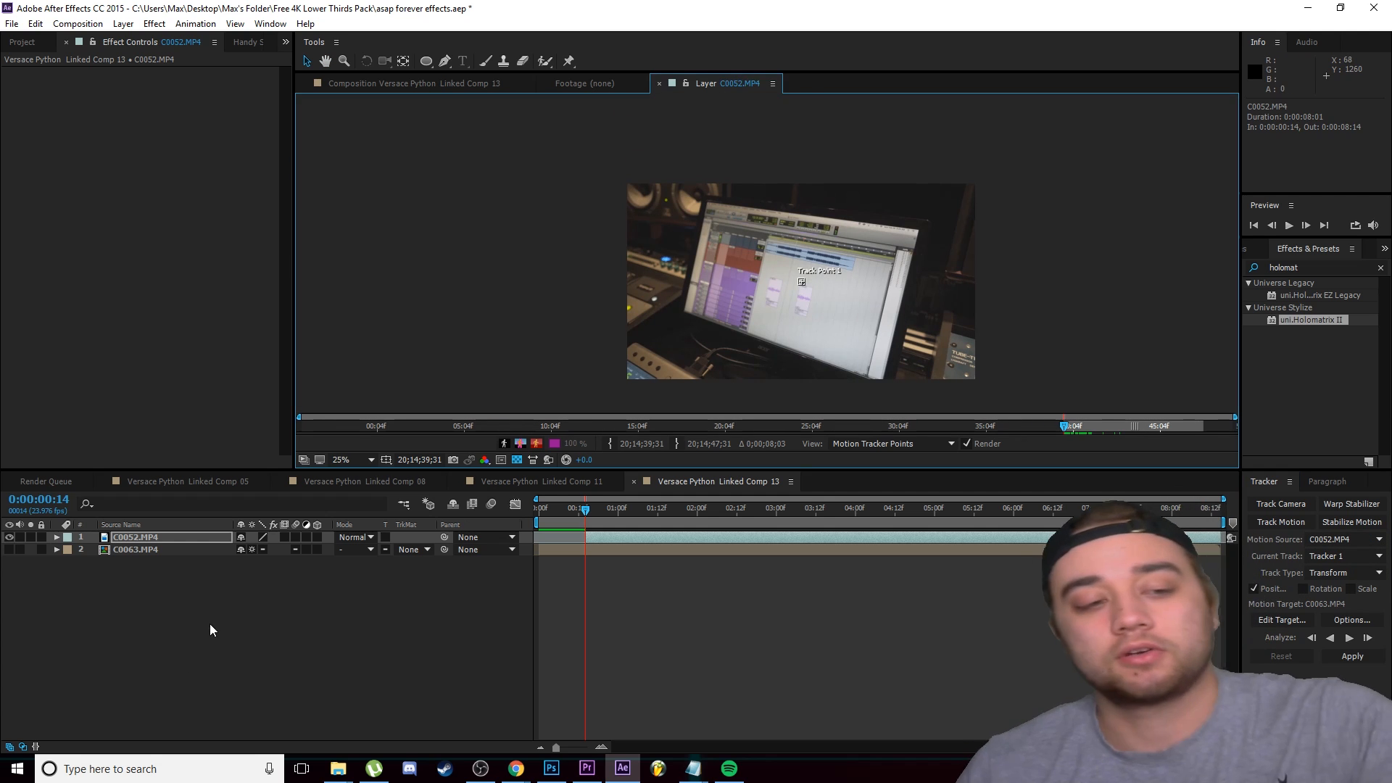
- Add a null object to the composition and rename it "tracking info"
right_click(183, 611)
mouse_move(216, 474)
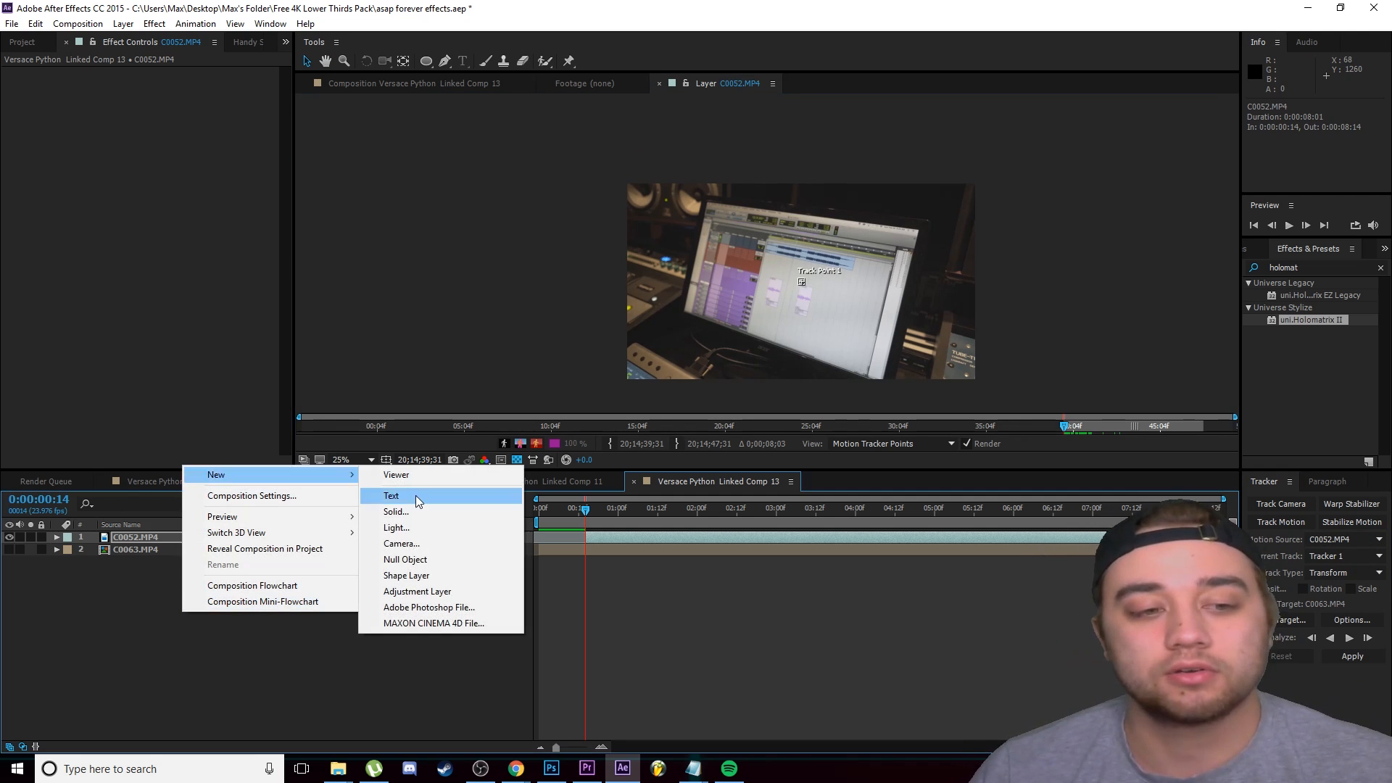
left_click(406, 559)
right_click(133, 543)
left_click(210, 747)
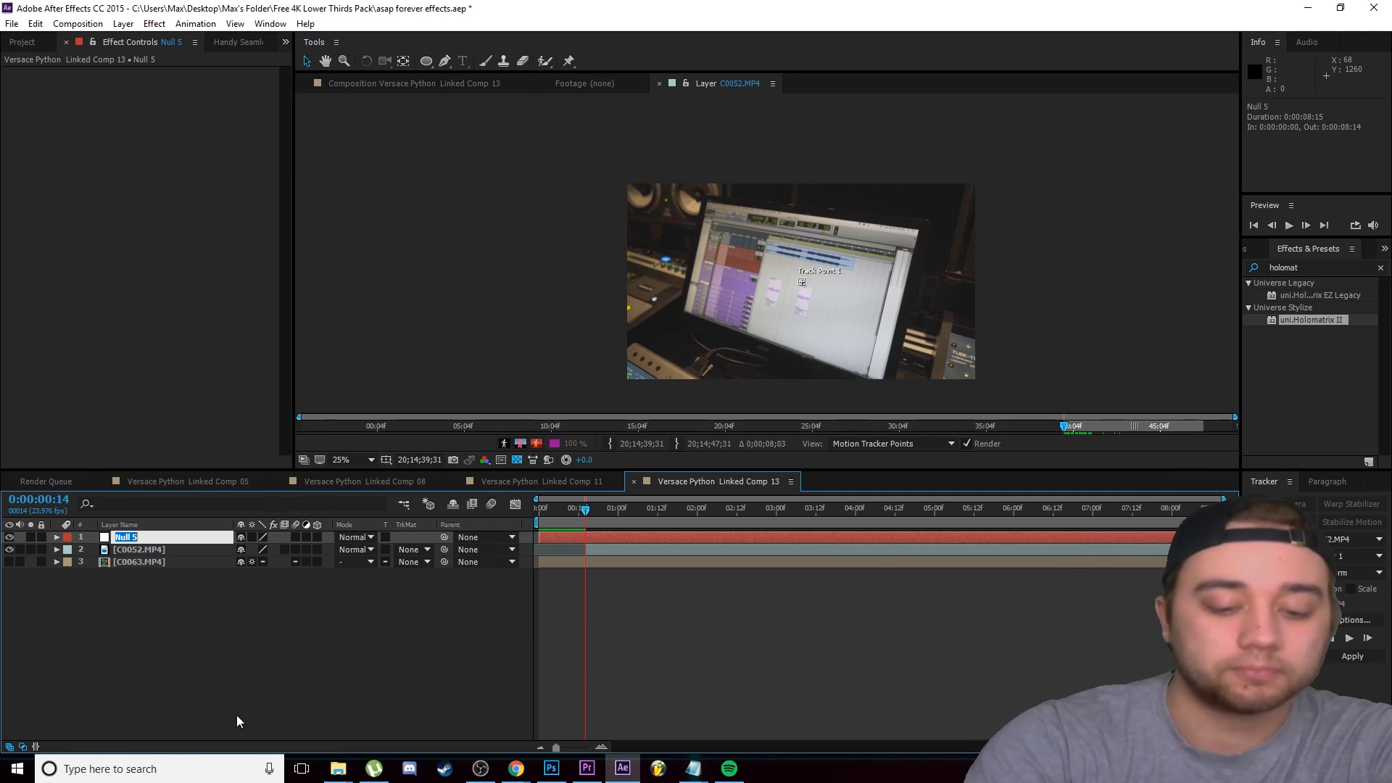
type("tracking")
key("Return")
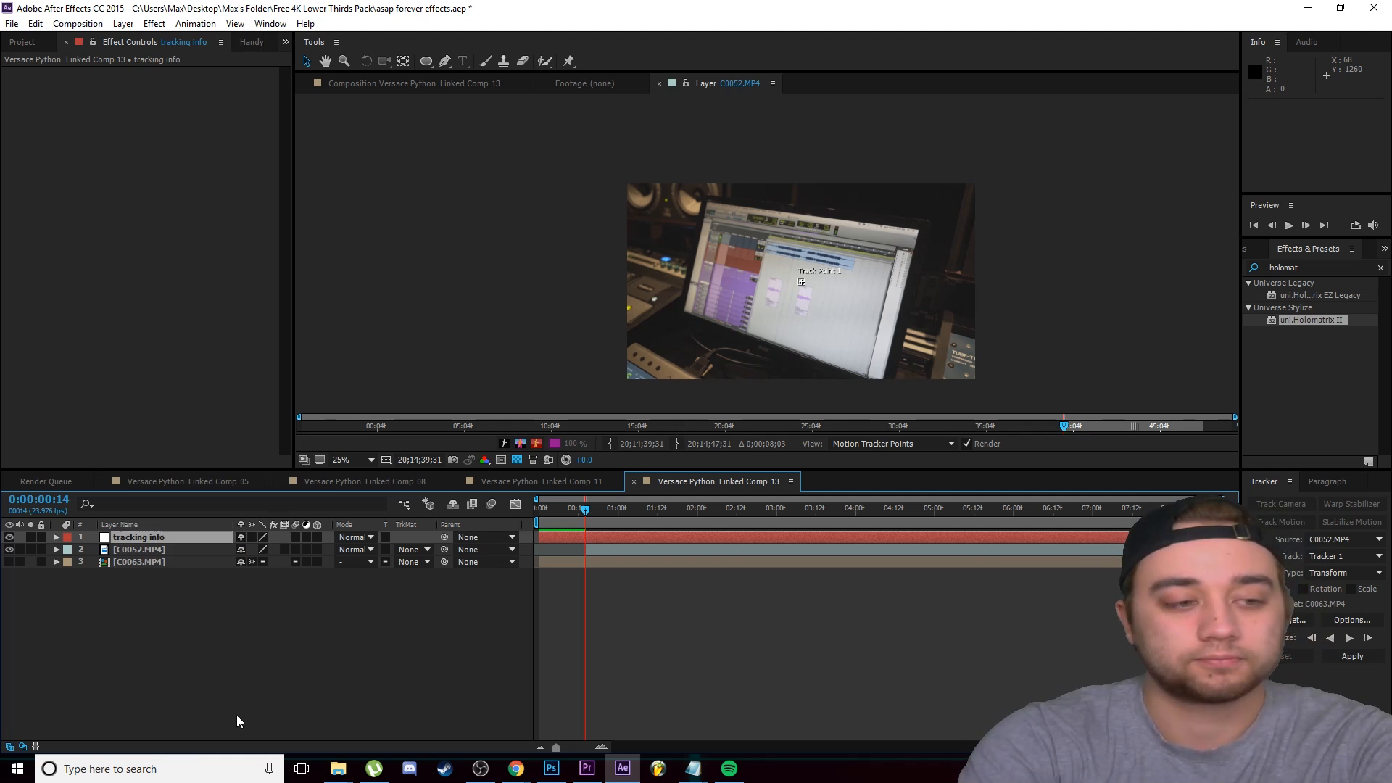
- Rename the C0052.MP4 layer "computer screen" and the C0063.MP4 layer "parking lot"
right_click(135, 550)
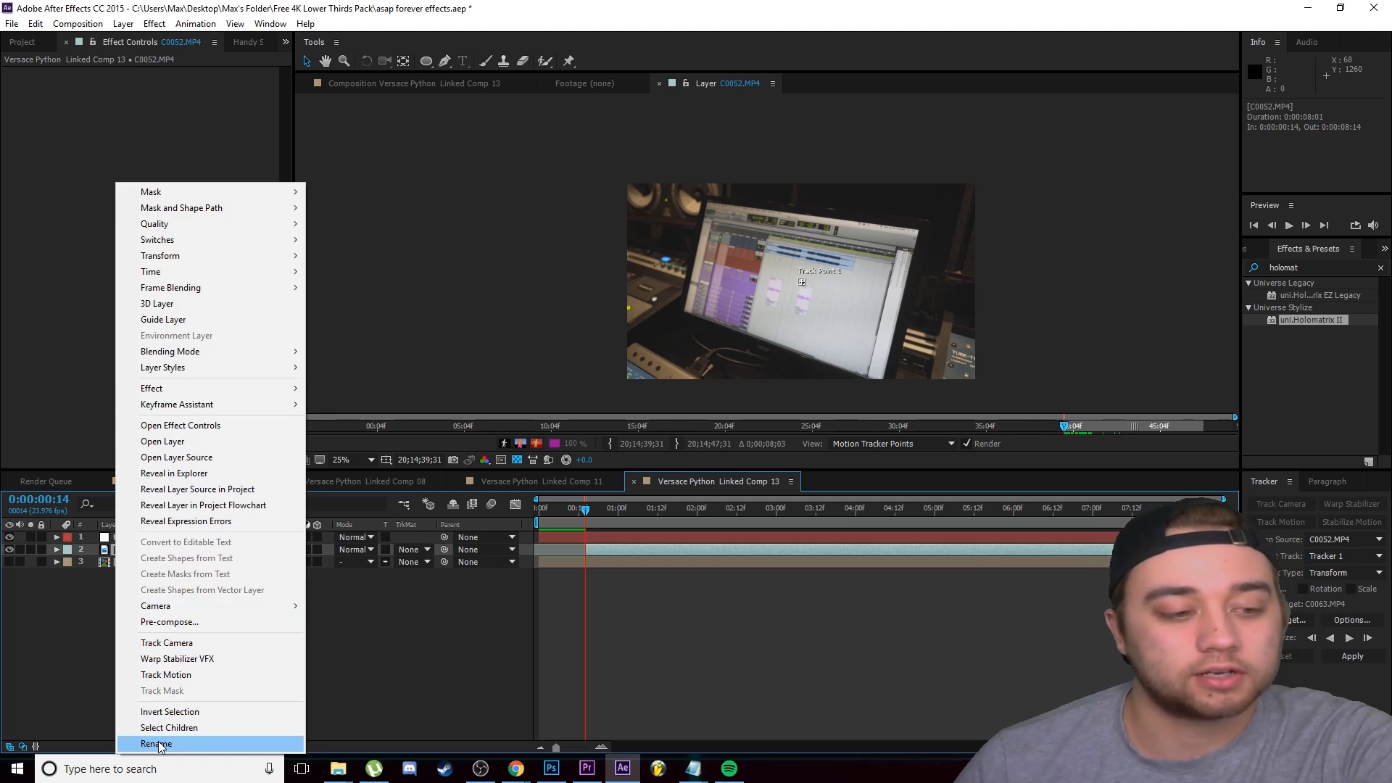
left_click(193, 743)
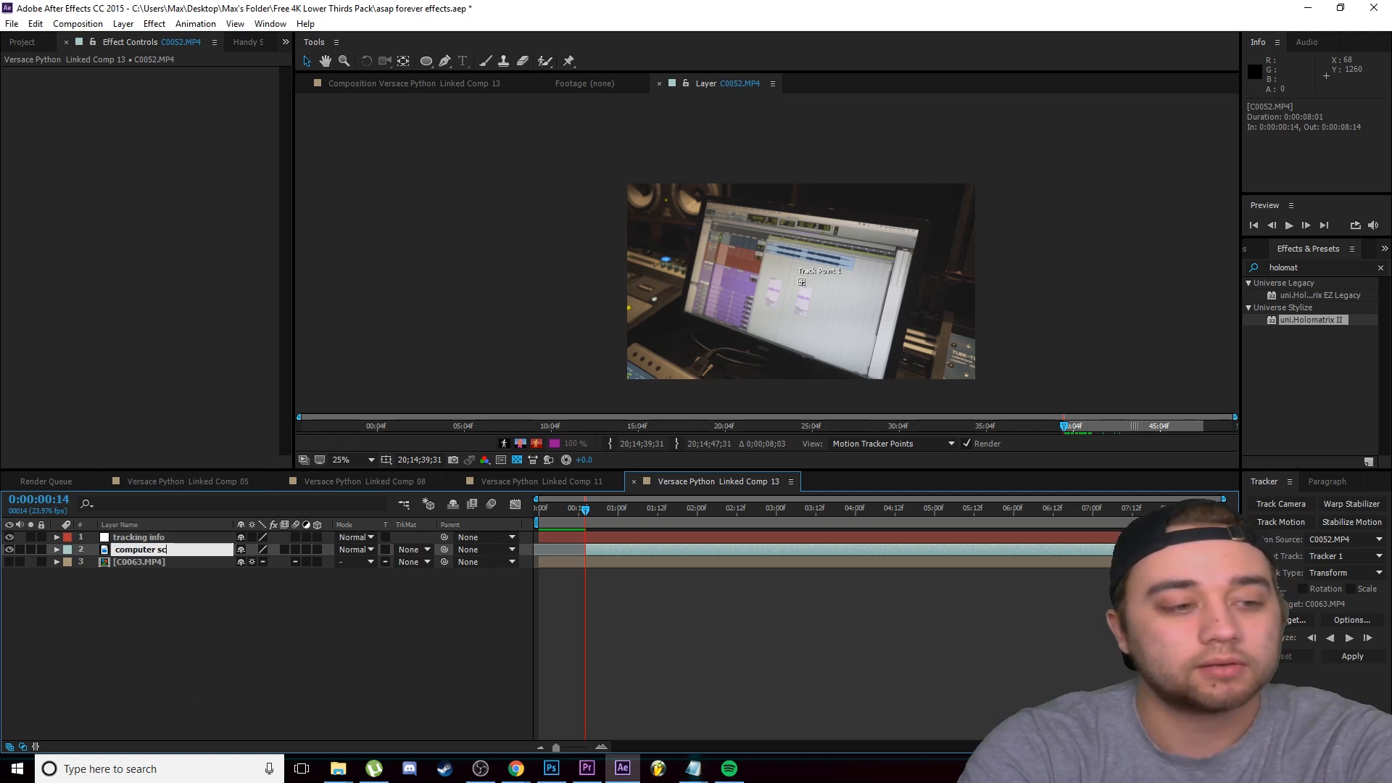
right_click(142, 562)
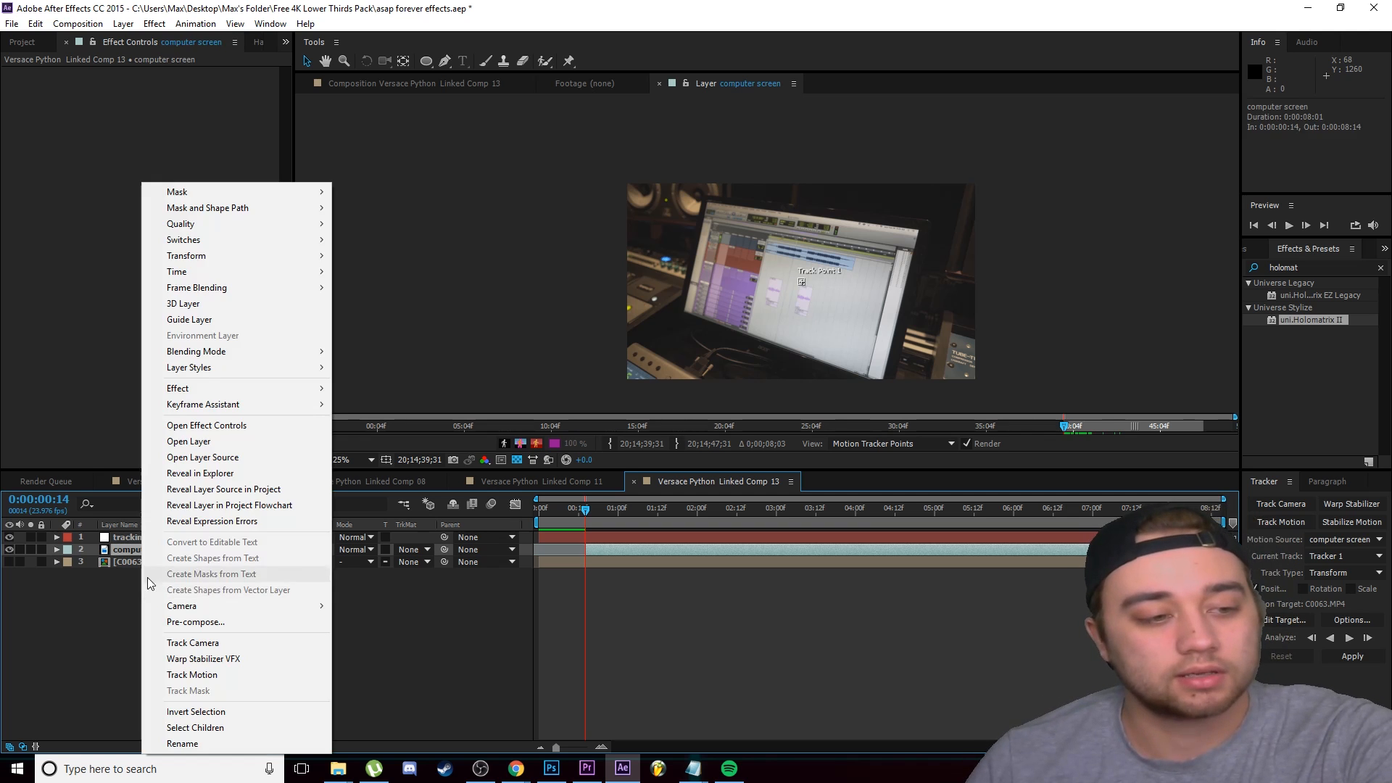
left_click(192, 743)
type("parking lot")
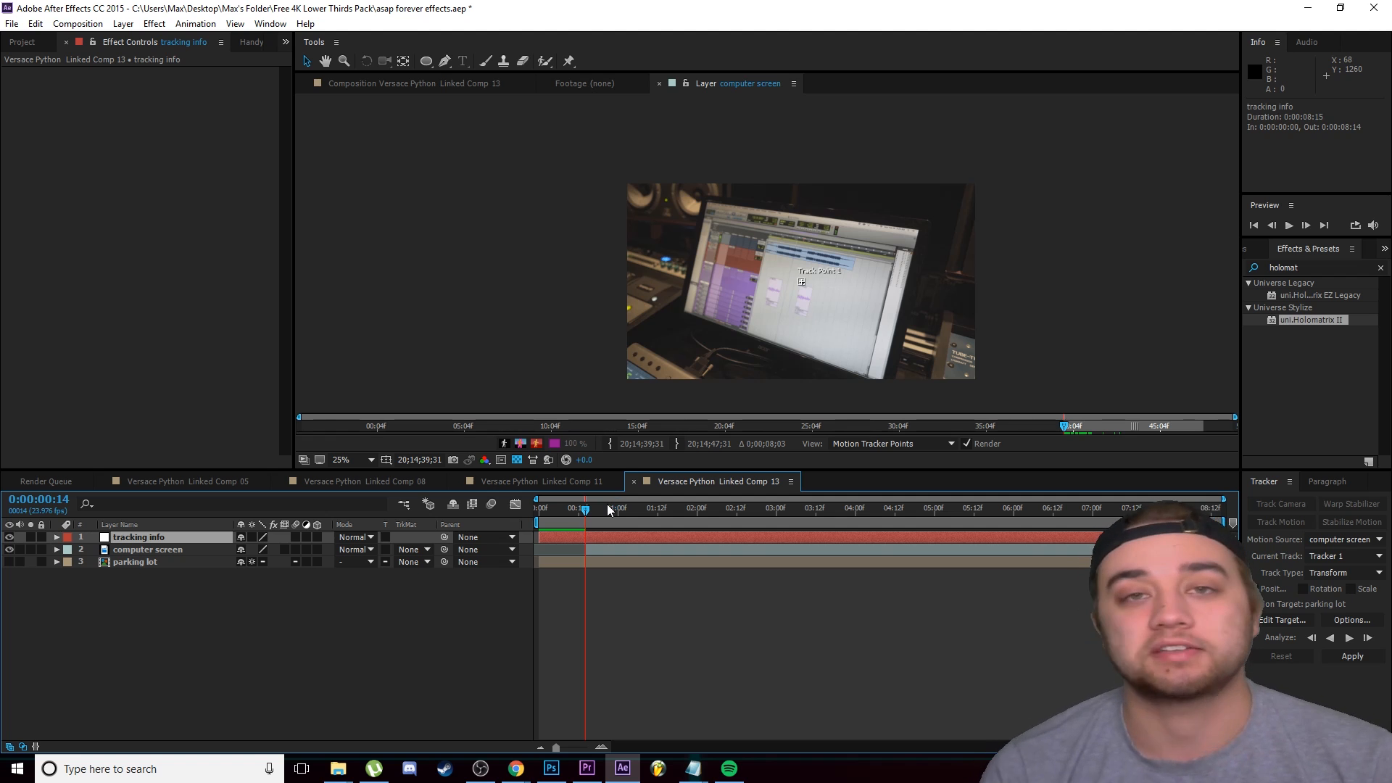
- Place Track Point 1 on the lower-left corner of the computer screen and enable Rotation and Scale tracking
double_click(151, 551)
left_click_drag(747, 203, 624, 299)
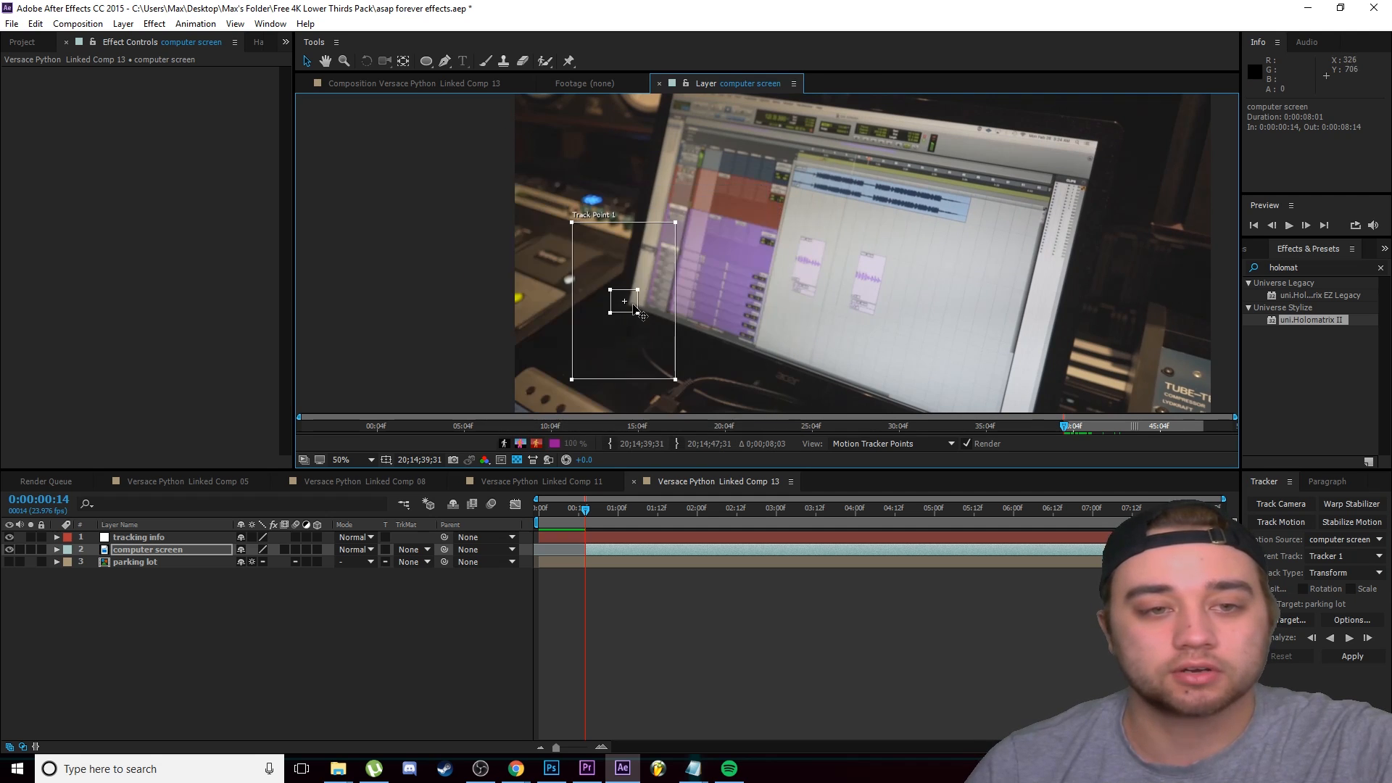
left_click(1301, 589)
left_click(1350, 588)
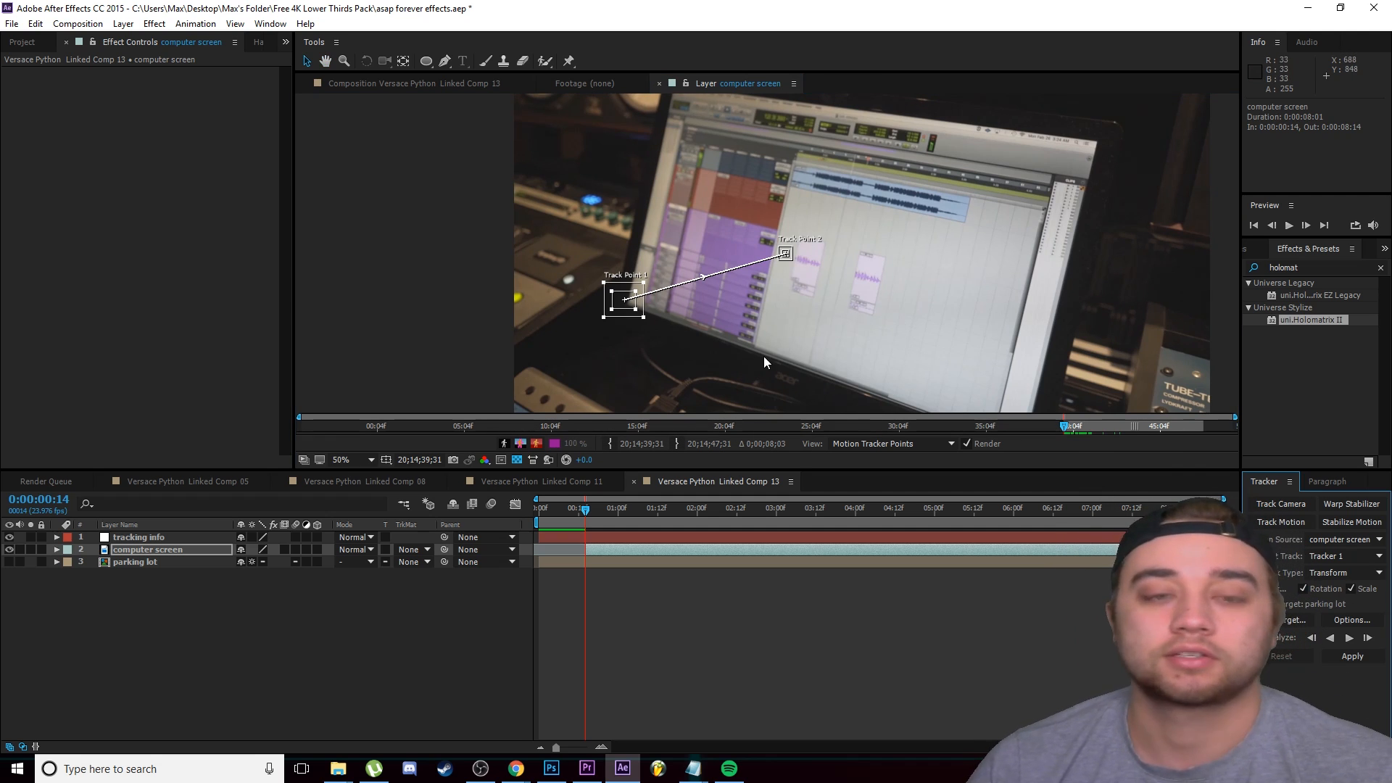
- Place Track Point 2 on the monitor where the purple track list meets the grey area, below the red tracks
left_click(787, 254)
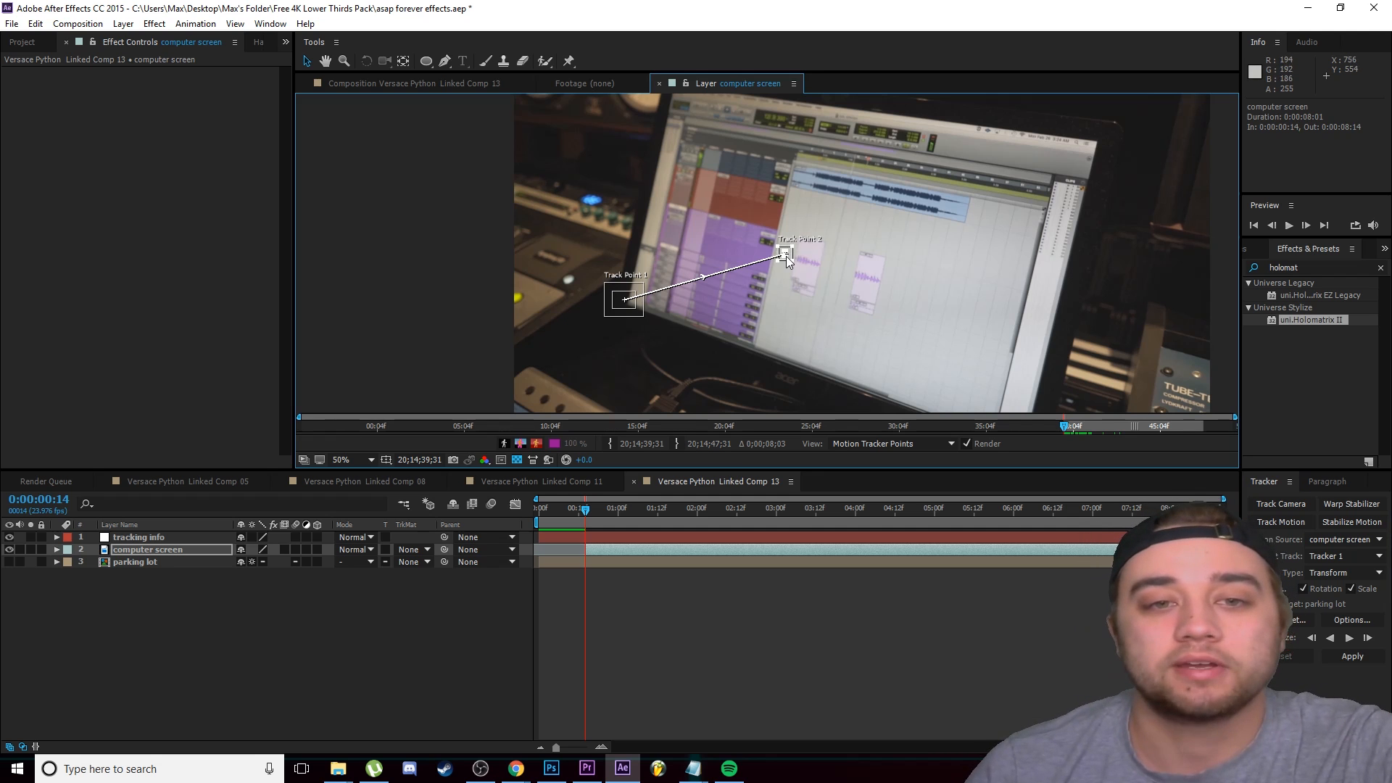
key("comma")
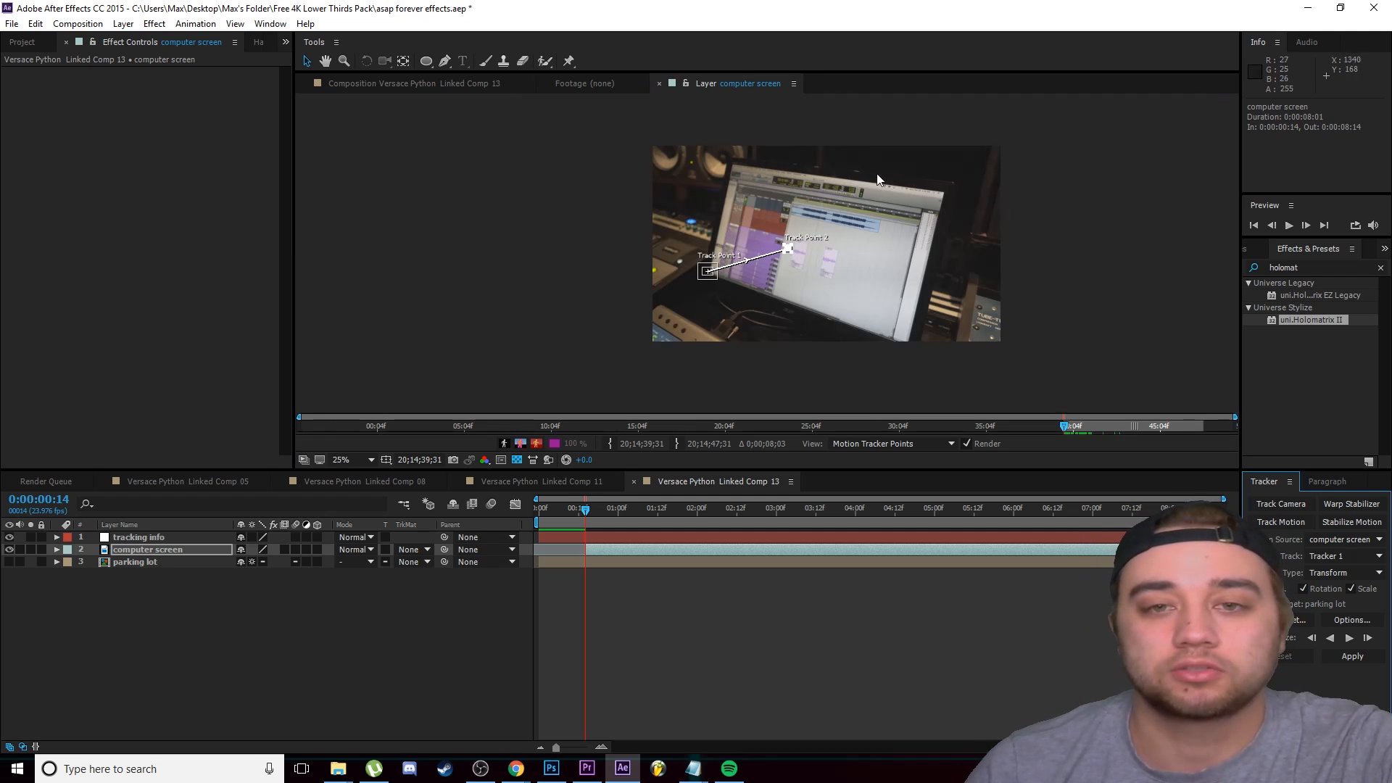
scroll(788, 251, "up", 2)
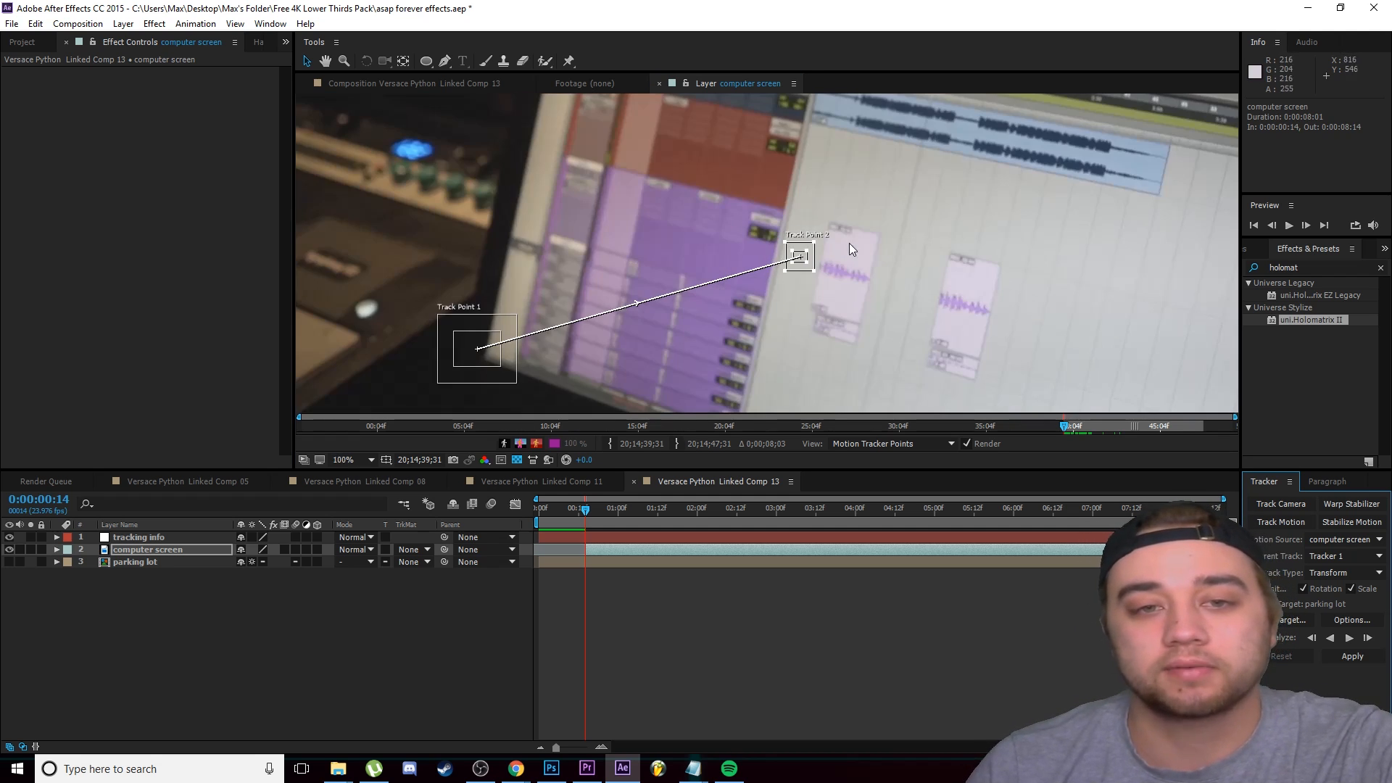
left_click_drag(809, 255, 784, 218)
scroll(793, 219, "up", 1)
scroll(793, 219, "down", 2)
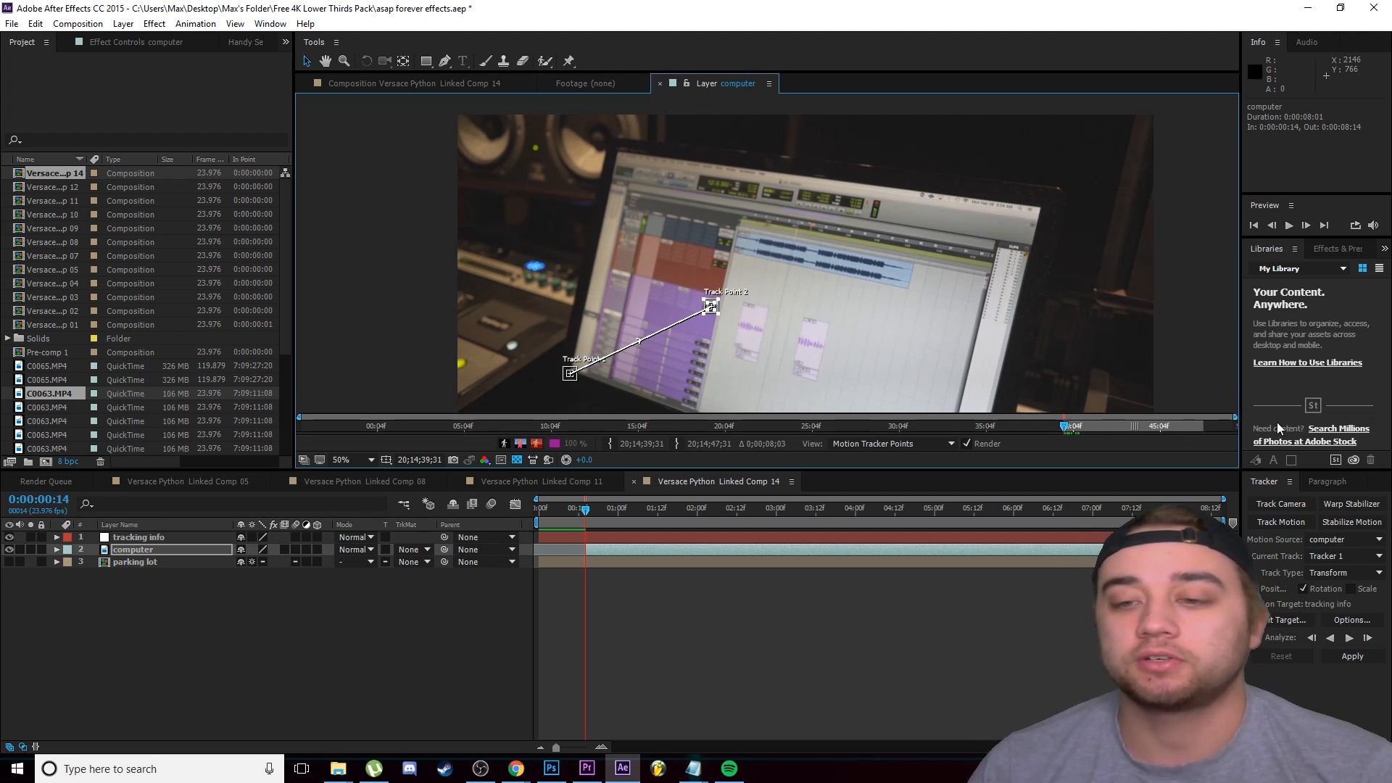
- Set the tracker's motion target to the "tracking info" layer
left_click(1287, 620)
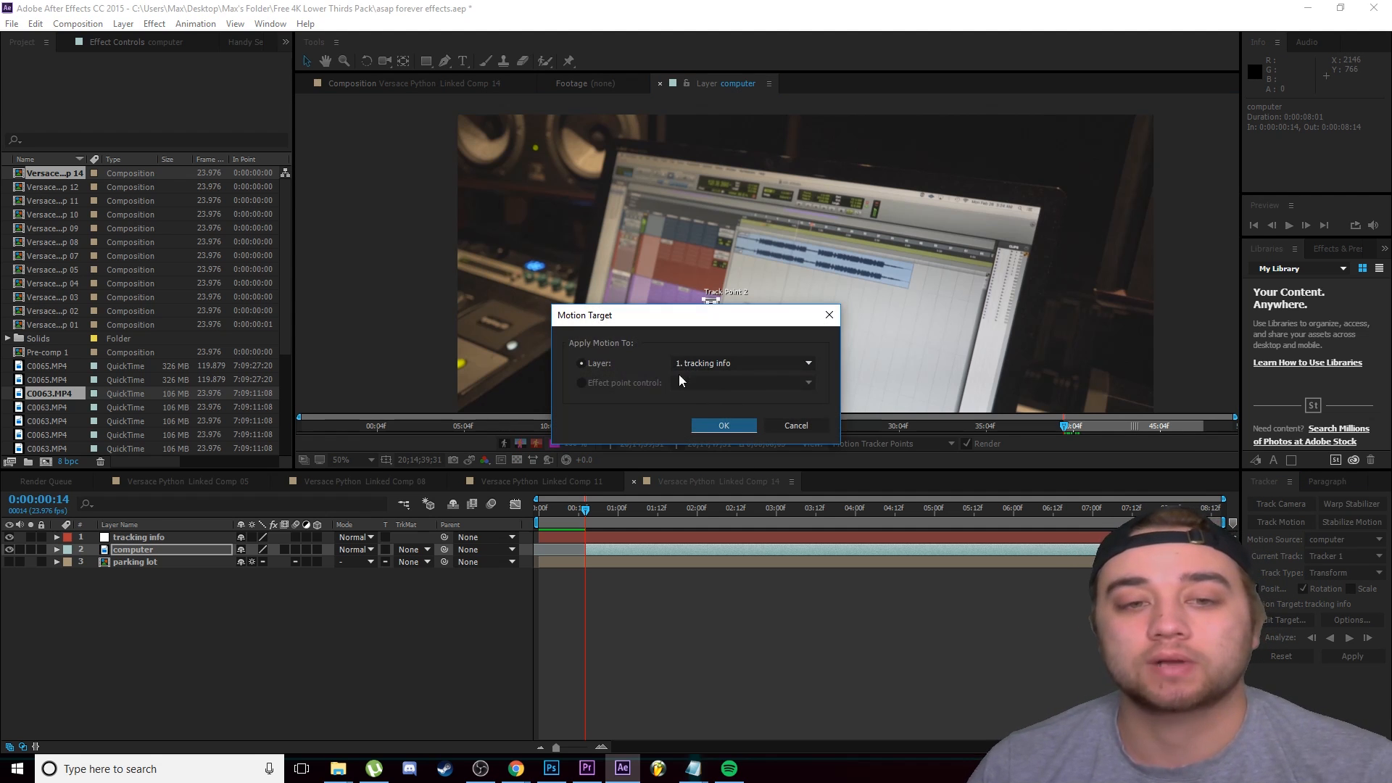
left_click(722, 427)
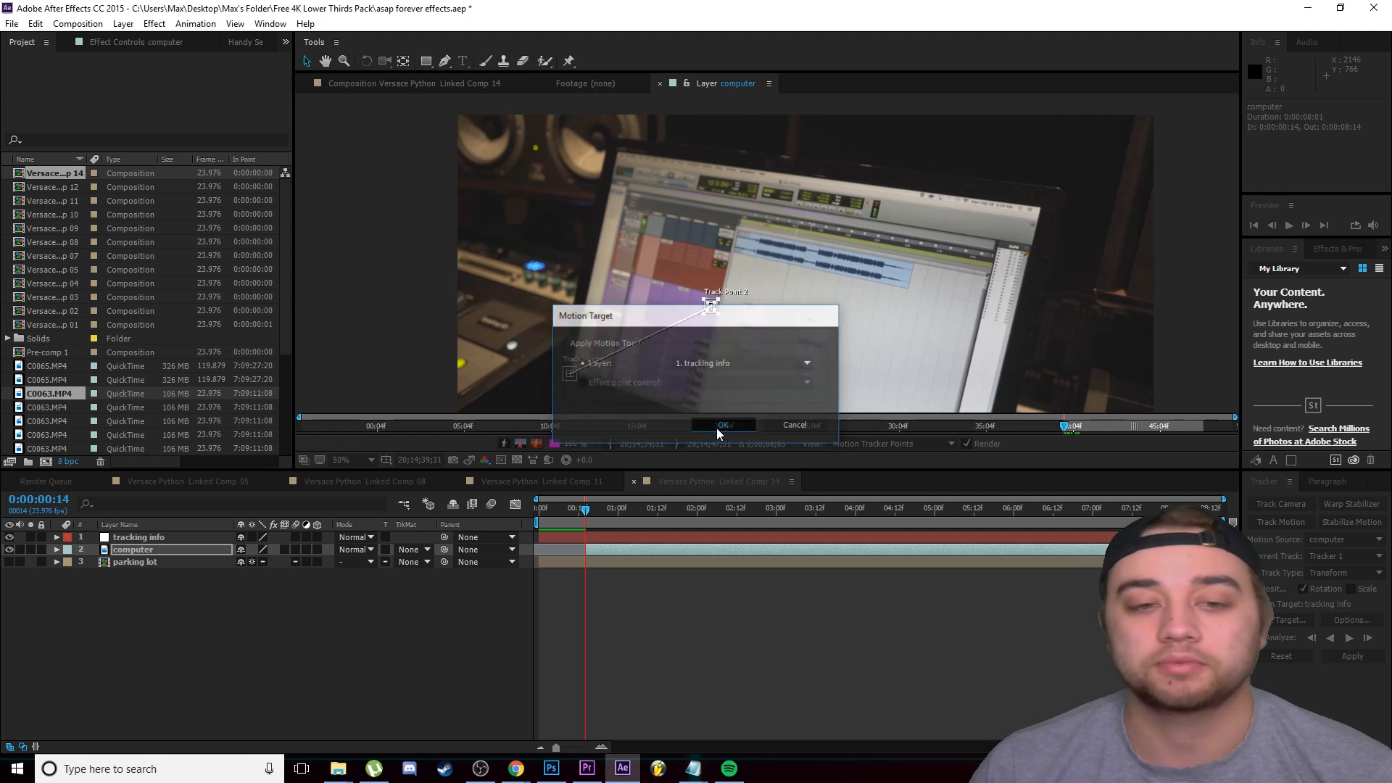
key("comma")
- Analyze the two track points forward and apply the tracked motion to the "tracking info" layer in X and Y
left_click(1351, 656)
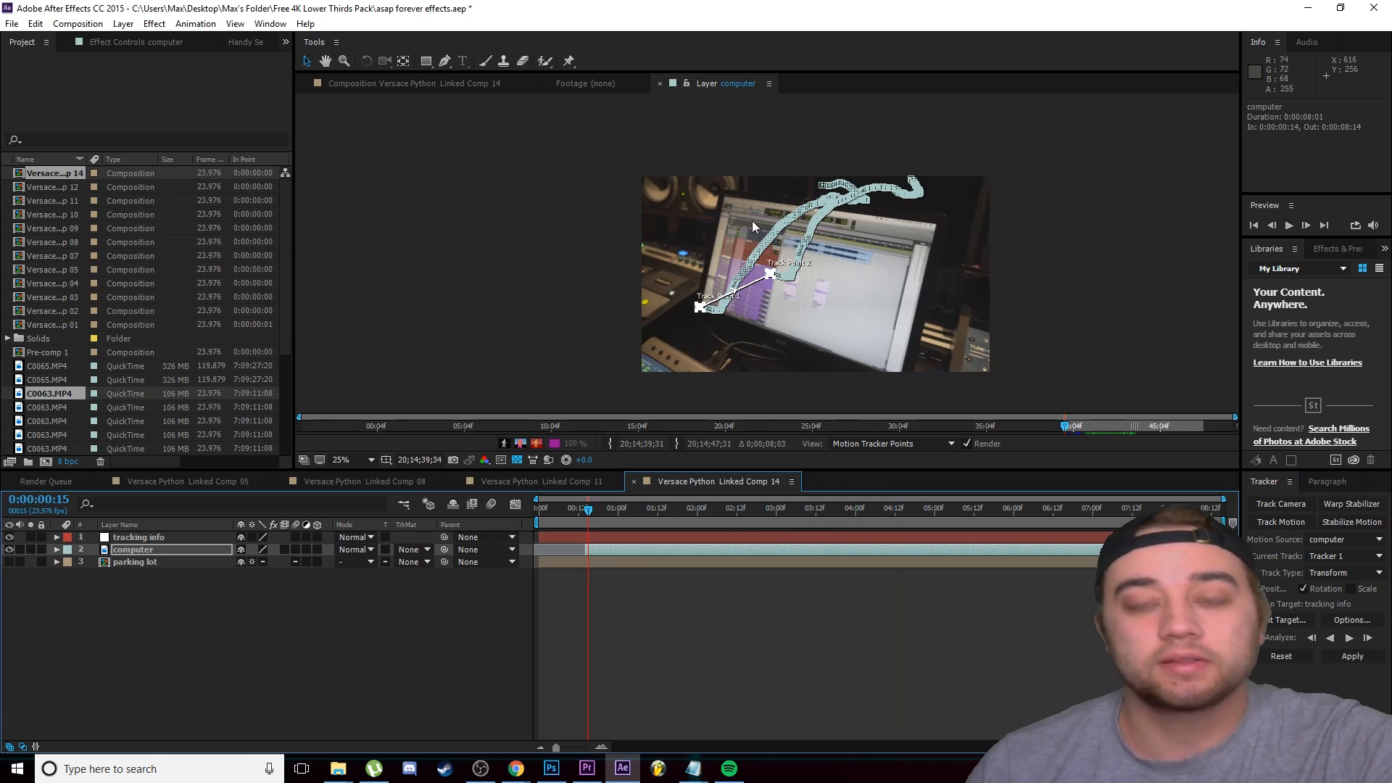
left_click(1350, 661)
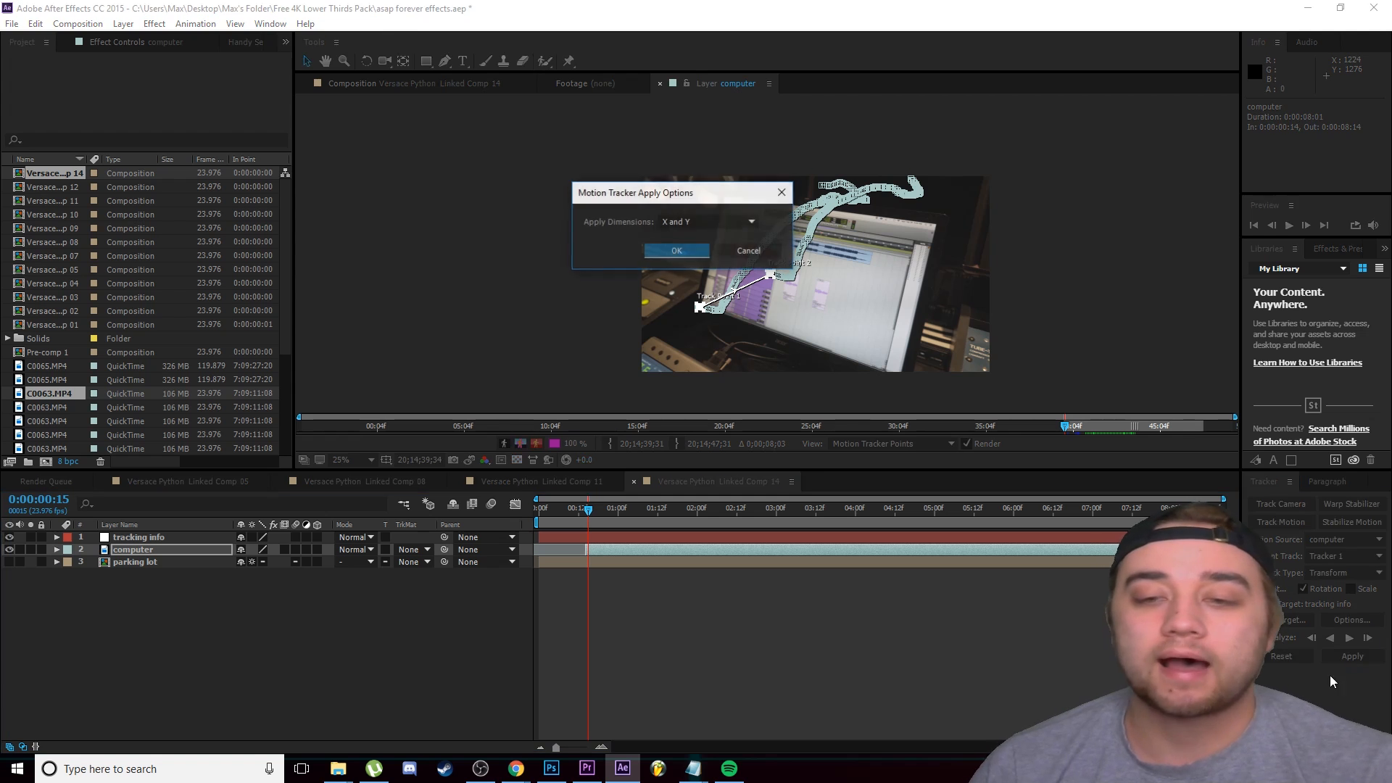
left_click(676, 252)
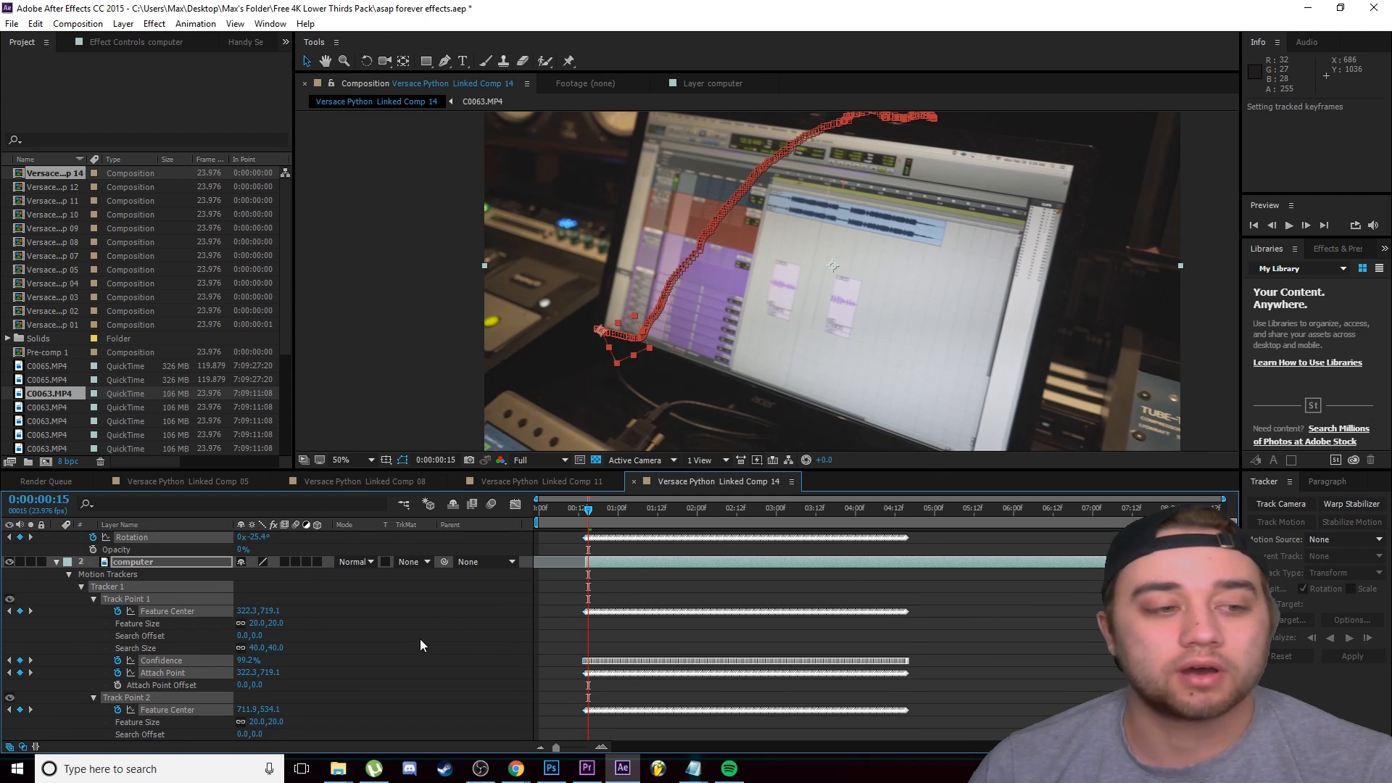
scroll(217, 587, "up", 2)
left_click(56, 537)
- Draw a four-point Pen mask around the monitor's screen on the "computer" layer at 0:00:00:14
left_click(134, 550)
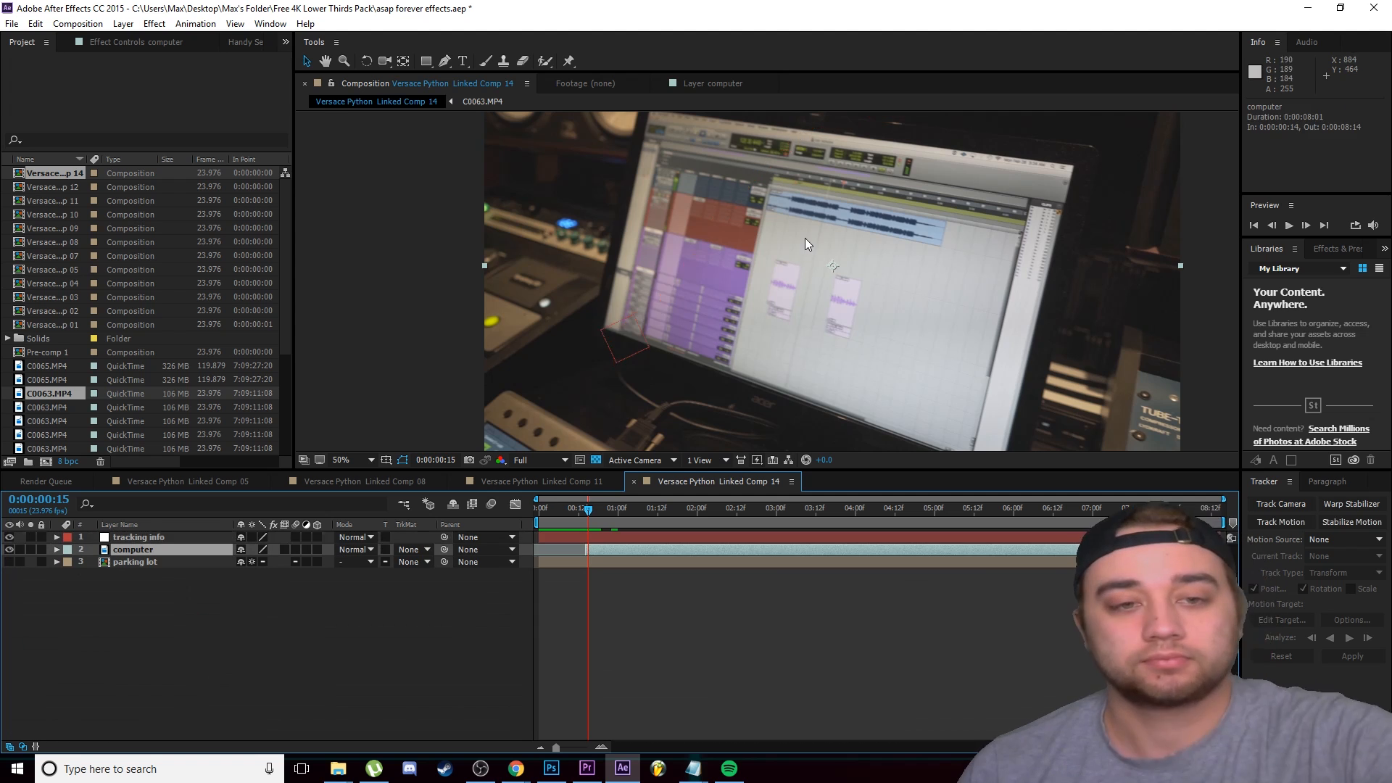
scroll(806, 239, "down", 2)
scroll(825, 245, "up", 2)
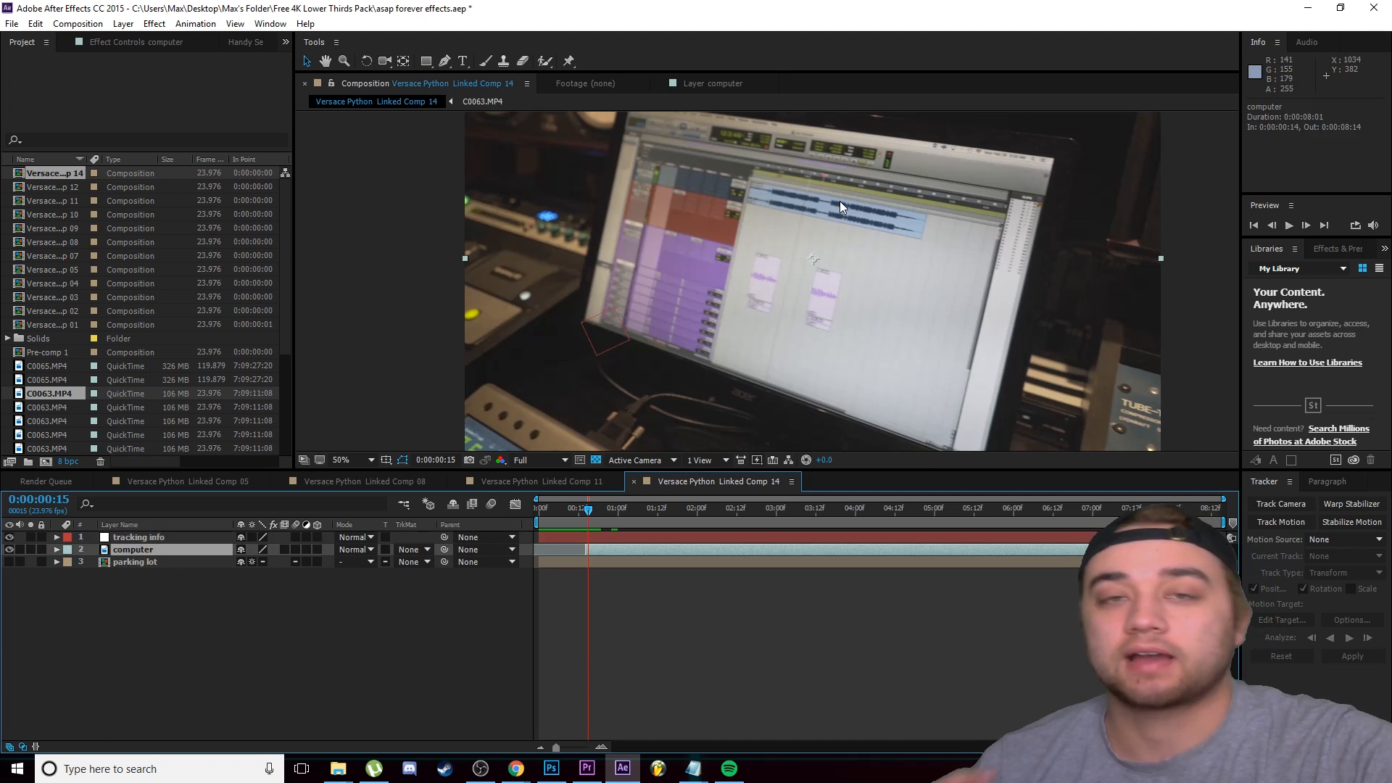
key("Page_Up")
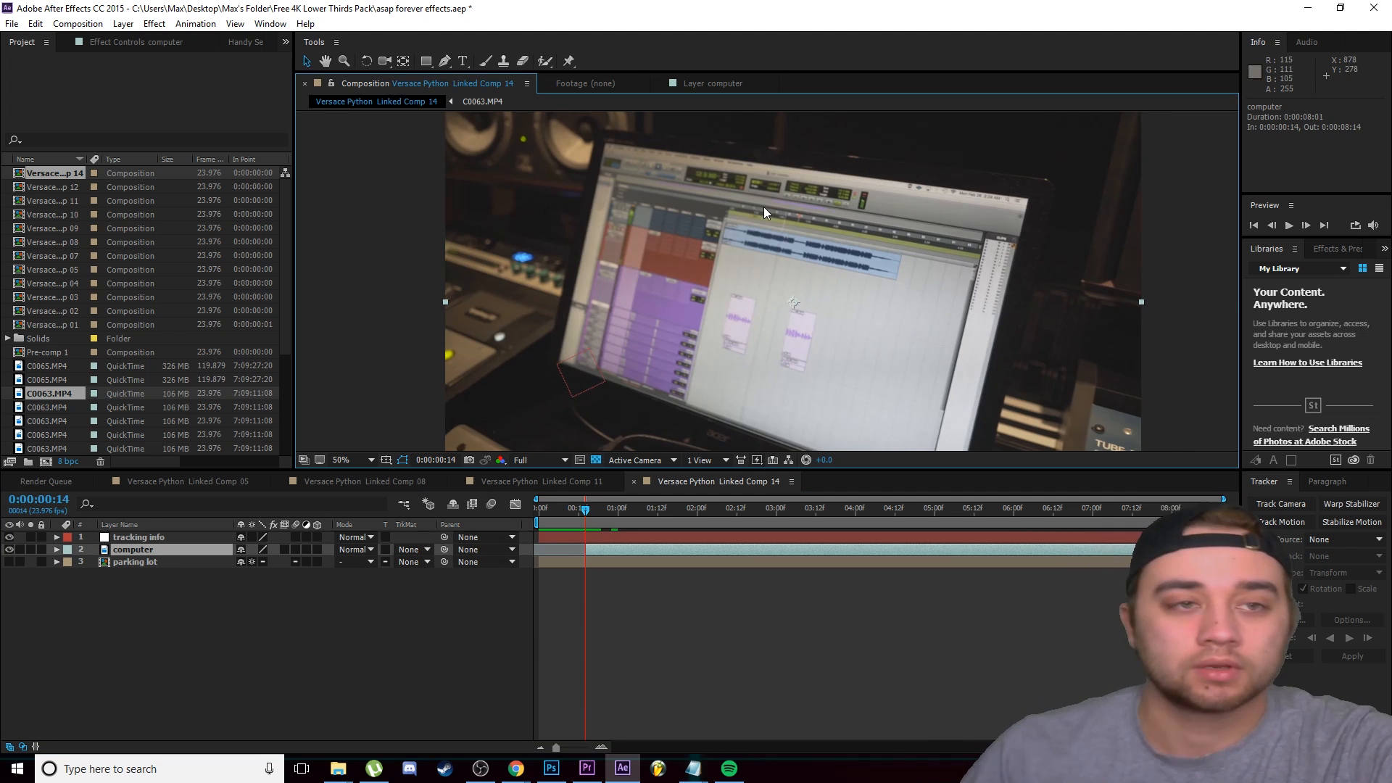
left_click(1031, 210)
left_click_drag(909, 327, 924, 208)
left_click(972, 386)
left_click_drag(779, 280, 857, 327)
left_click(1102, 270)
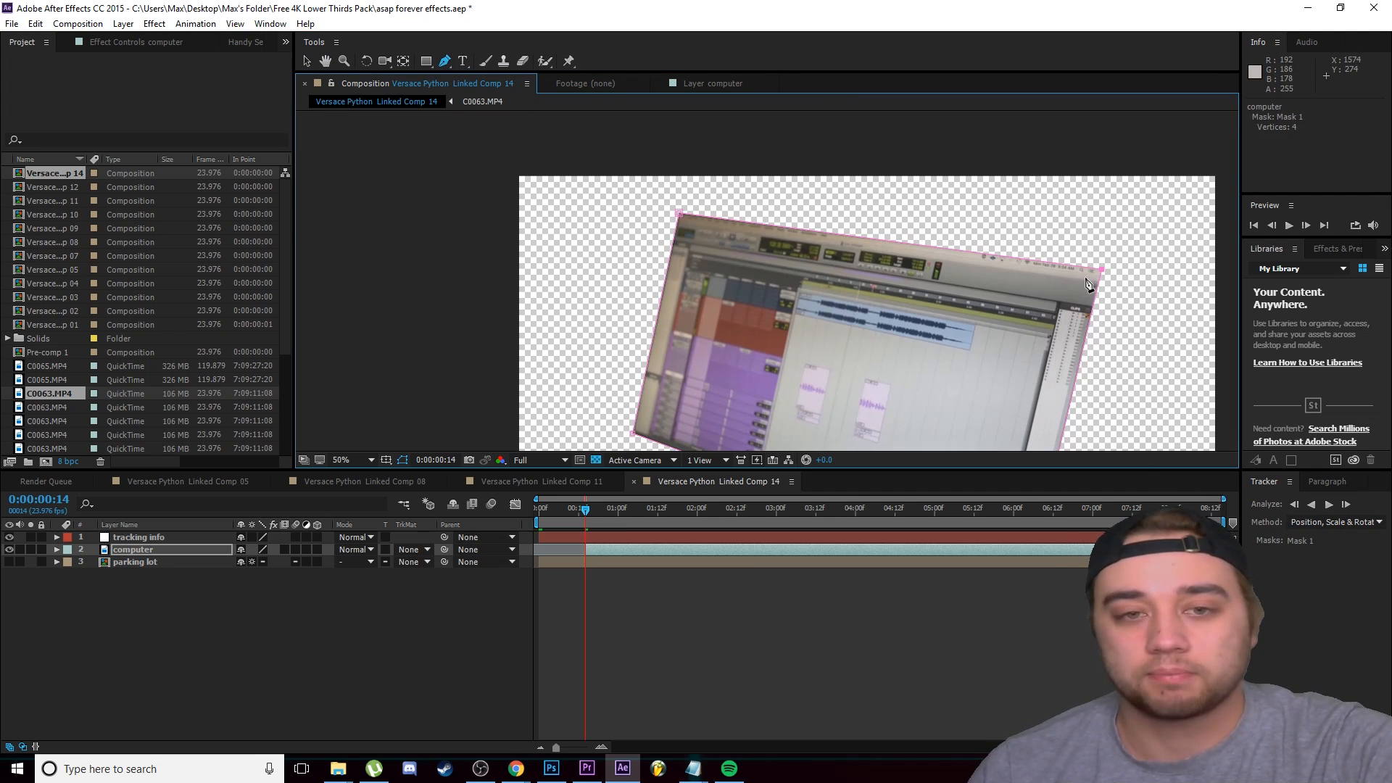
left_click_drag(918, 342, 805, 277)
- Set the screen mask's mode to Subtract and check the cut-out by switching the transparency grid off and on
key("m")
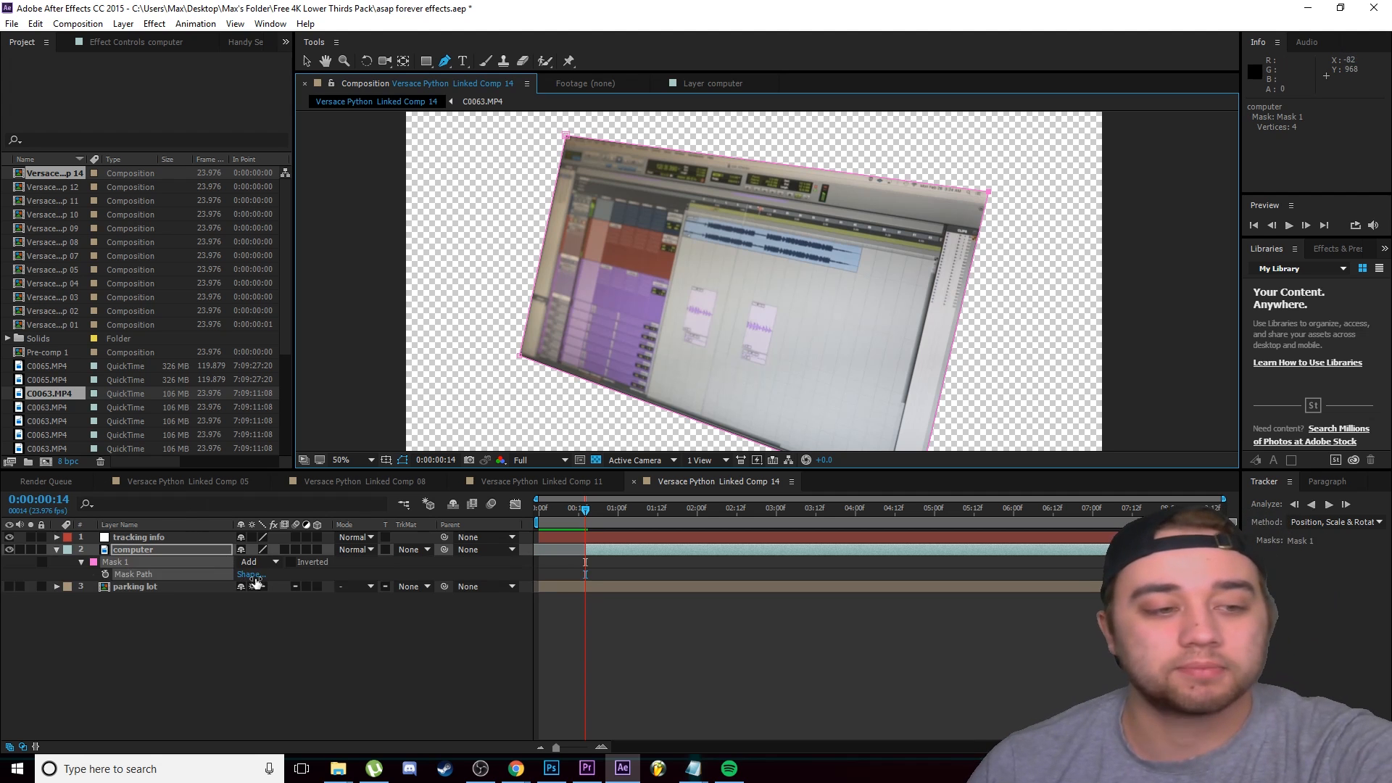
left_click(256, 558)
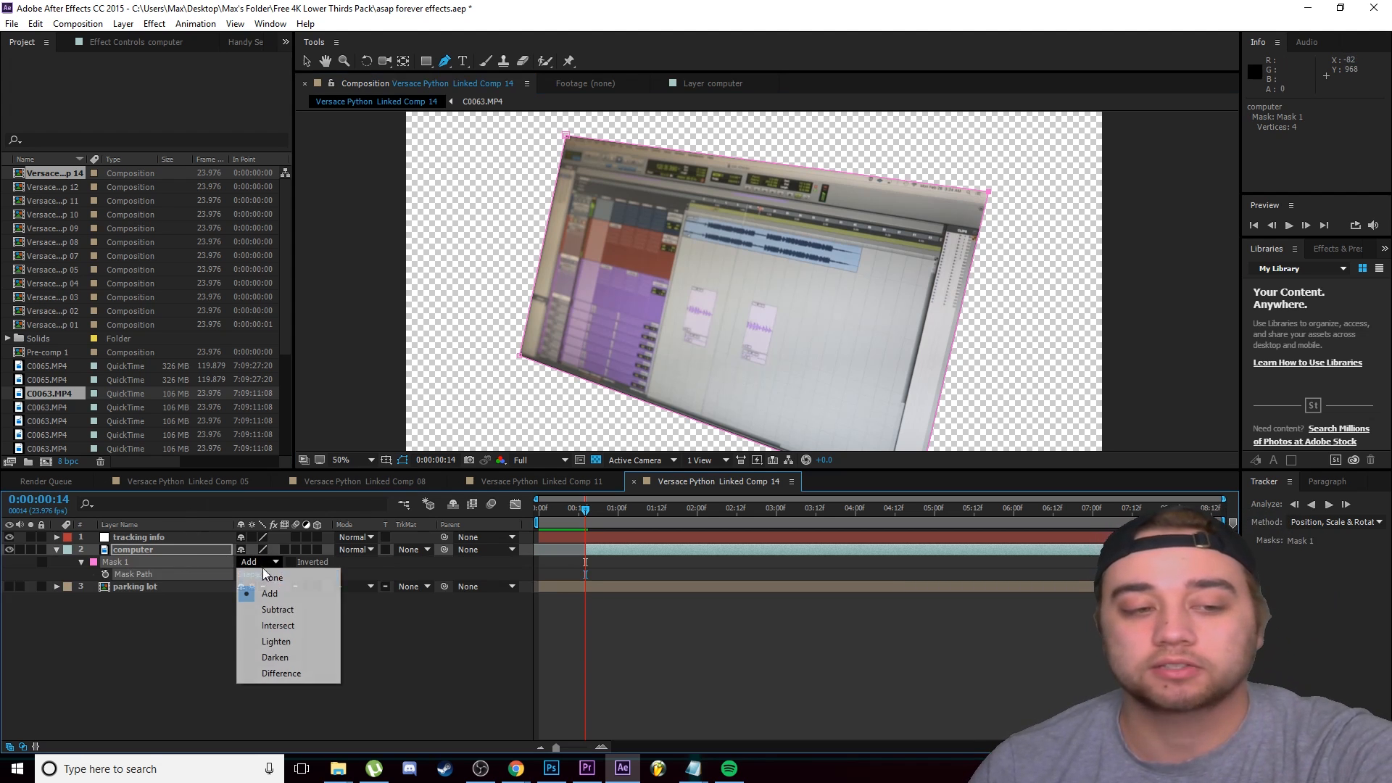
left_click(305, 613)
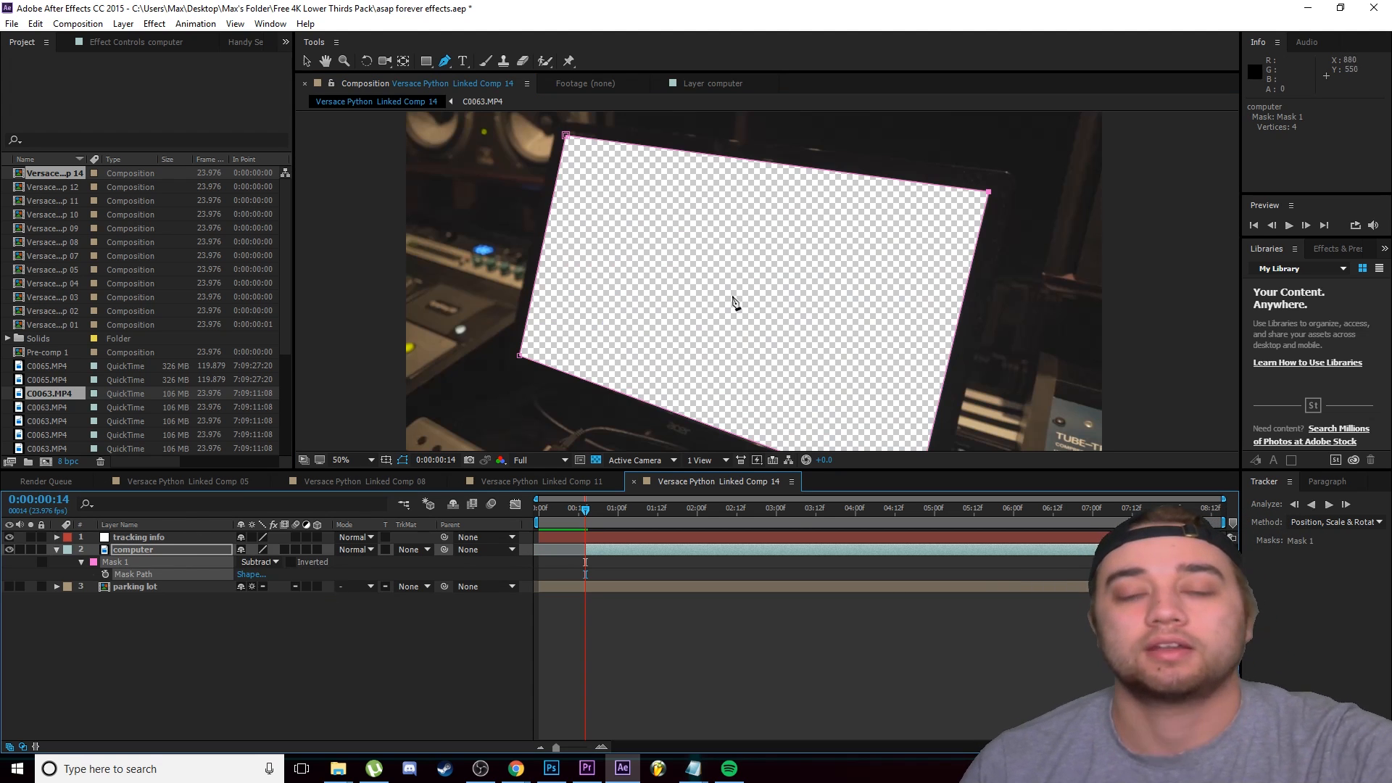
left_click(595, 459)
left_click(596, 460)
left_click(595, 460)
left_click(595, 459)
left_click_drag(770, 291, 762, 293)
- Set the screen mask's feather to 19 pixels
double_click(81, 561)
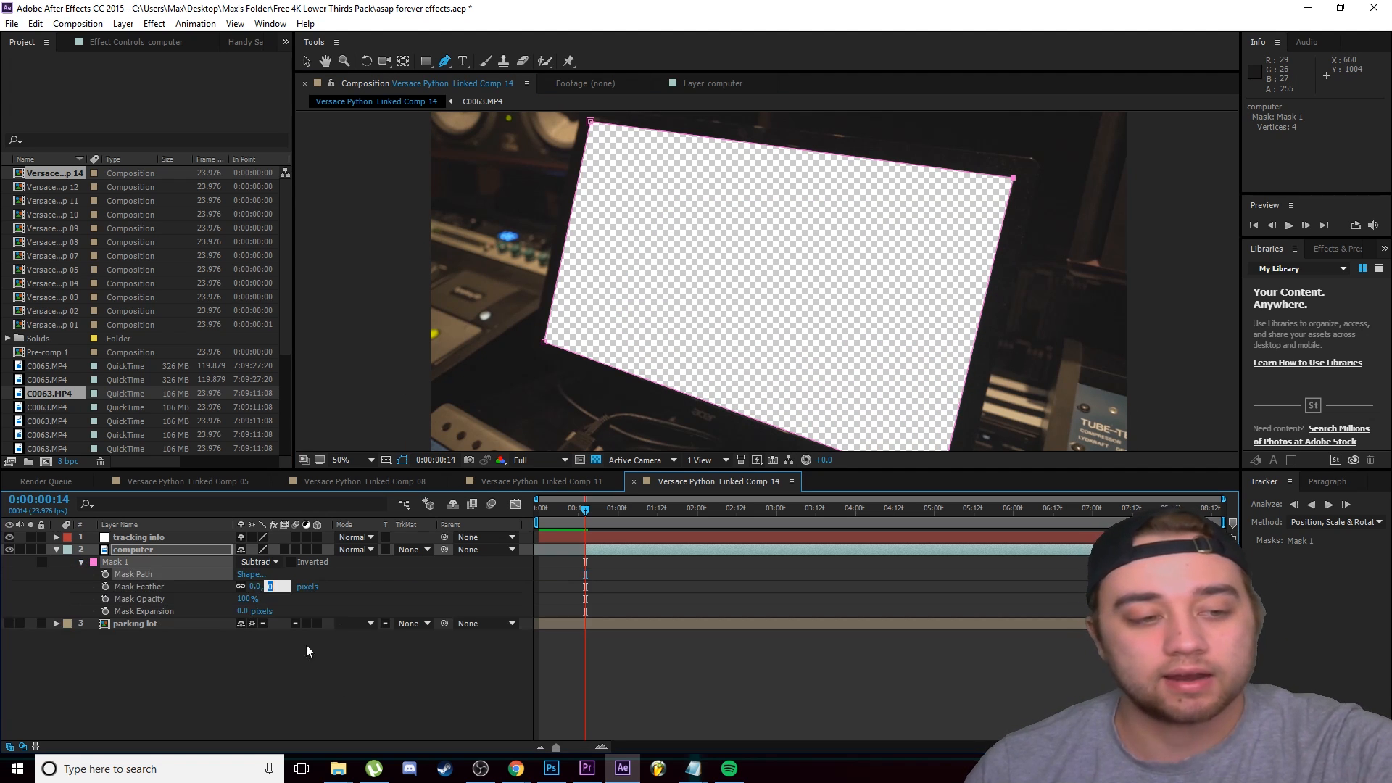
type("19")
key("Return")
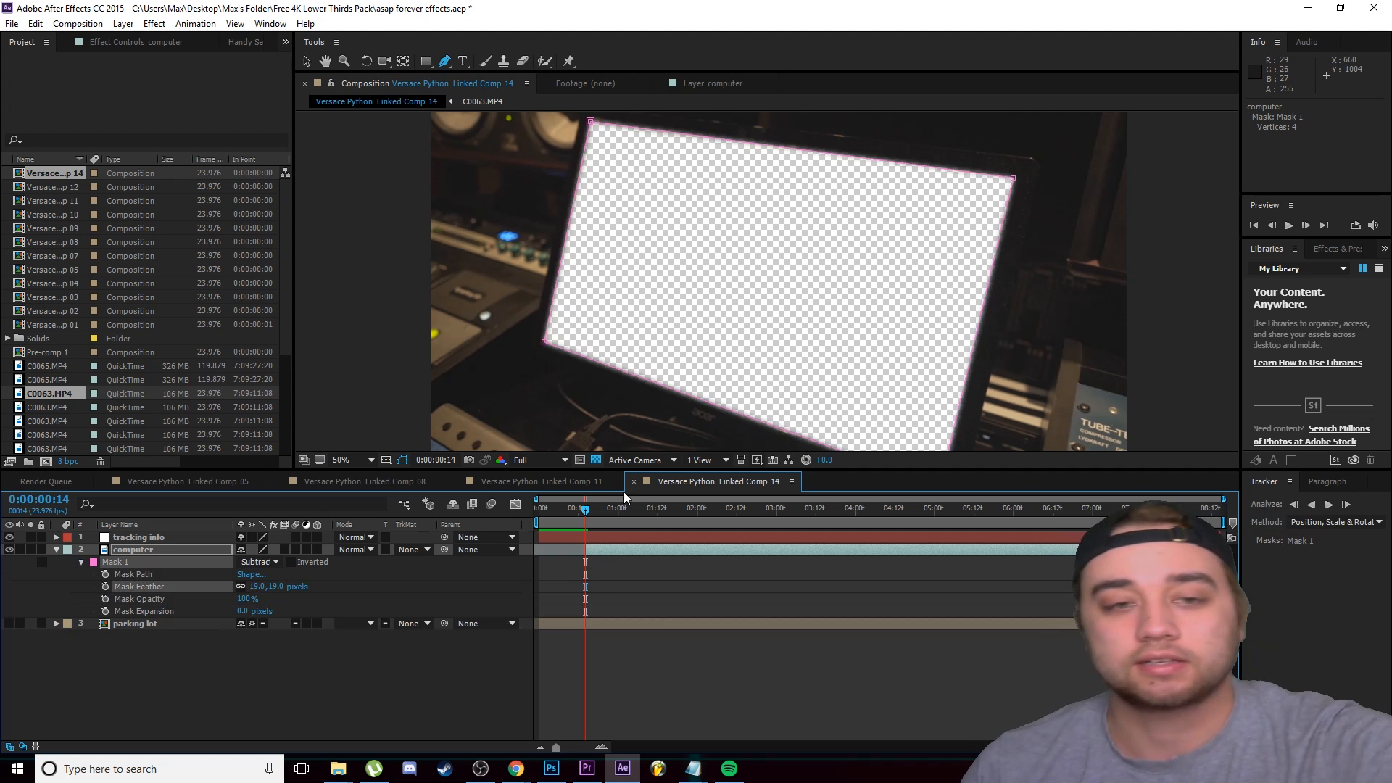
- Track the screen mask forward from 0:00:00:14 to 0:00:01:13 using position, scale and rotation
scroll(803, 283, "down", 2)
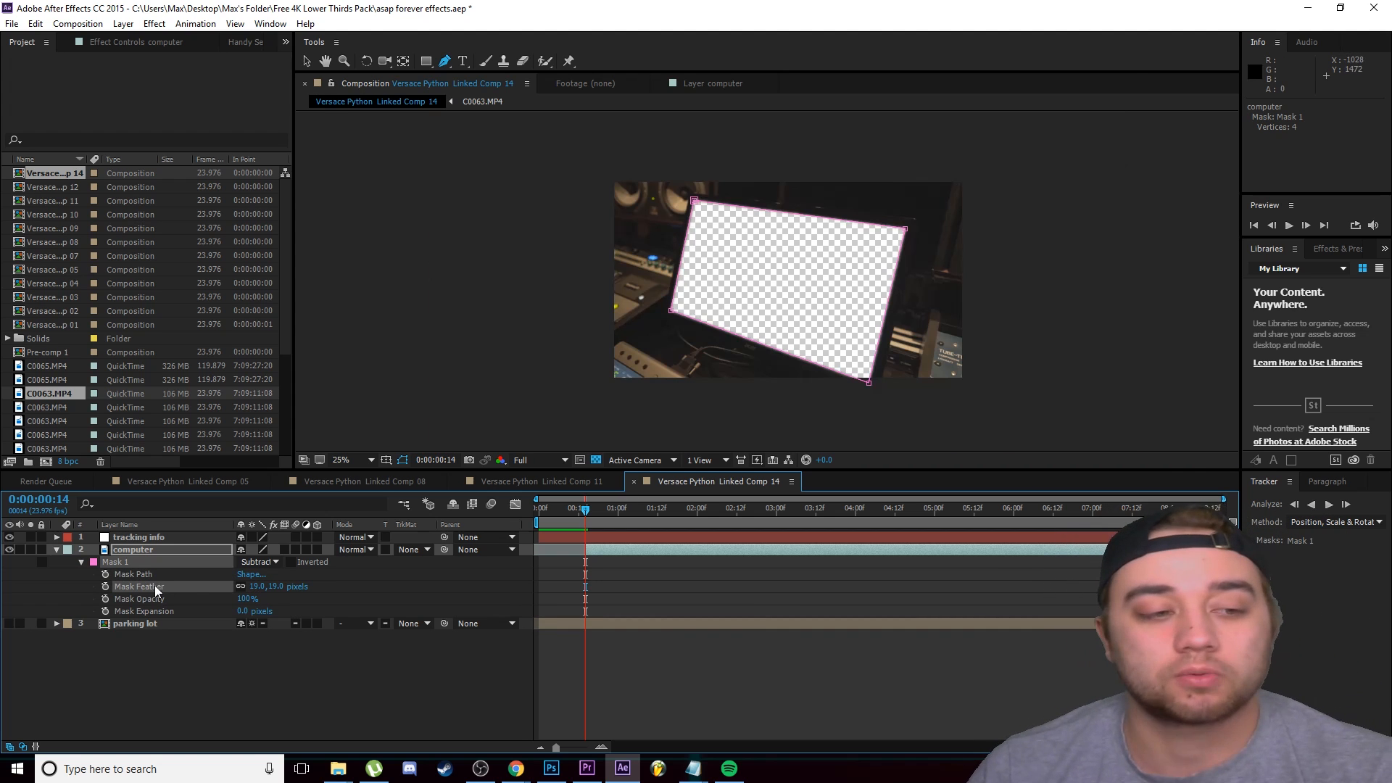
right_click(126, 560)
left_click(174, 572)
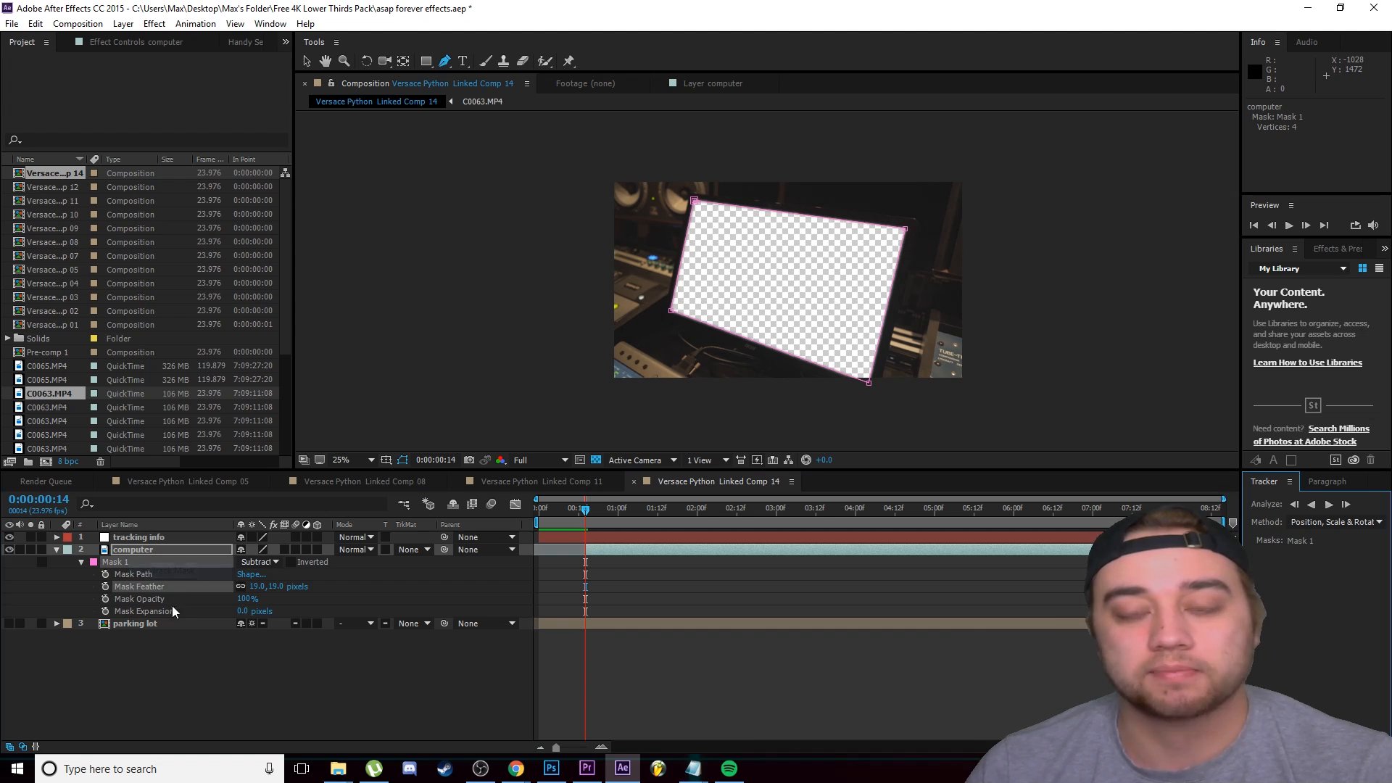
left_click(1329, 505)
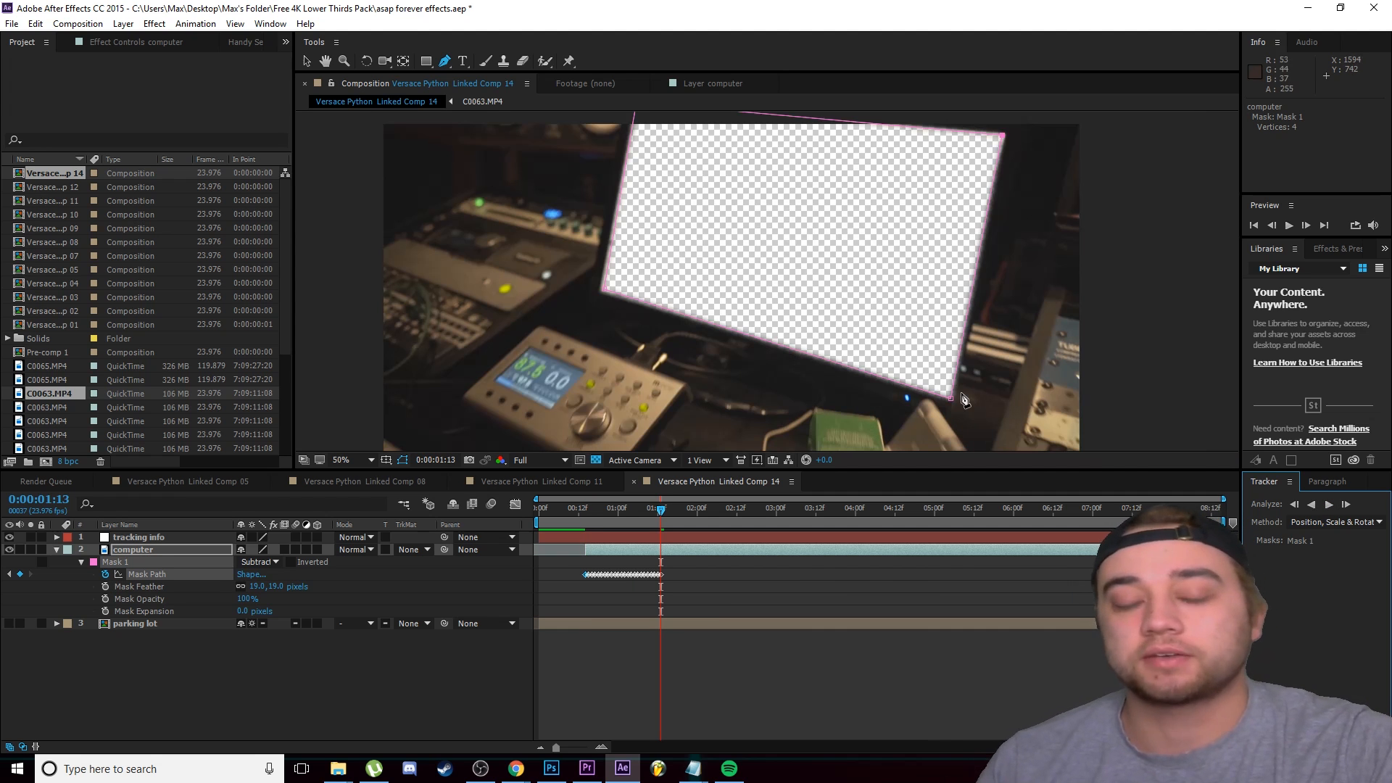
- Realign the tracked mask's corners with the monitor's screen edges at 0:00:01:13
mouse_move(951, 399)
left_mouse_down()
mouse_move(933, 353)
mouse_move(936, 388)
left_mouse_up()
key("space")
scroll(972, 196, "up", 2)
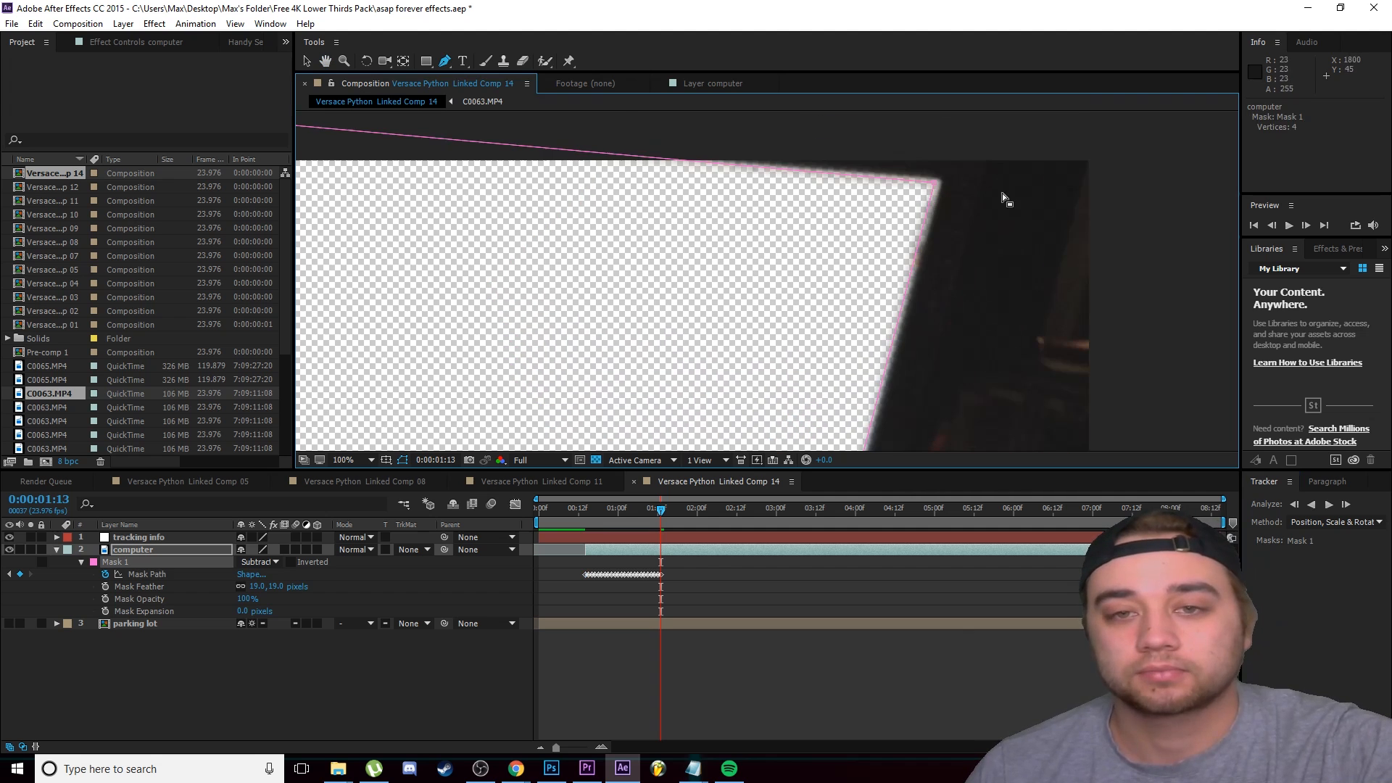
mouse_move(933, 181)
left_mouse_down()
mouse_move(879, 227)
mouse_move(937, 181)
left_mouse_up()
scroll(920, 214, "down", 2)
key("space")
left_click_drag(777, 288, 830, 249)
scroll(831, 249, "up", 5)
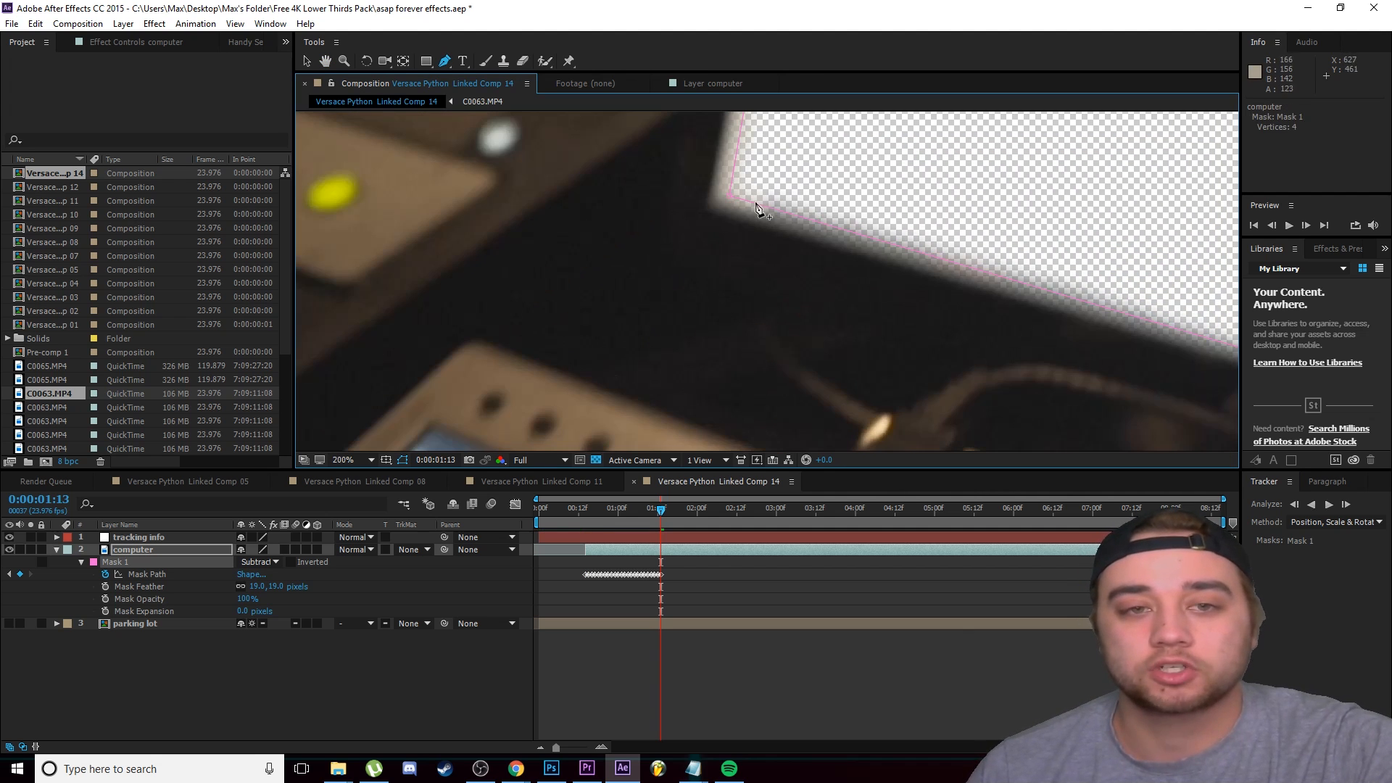
scroll(722, 209, "down", 4)
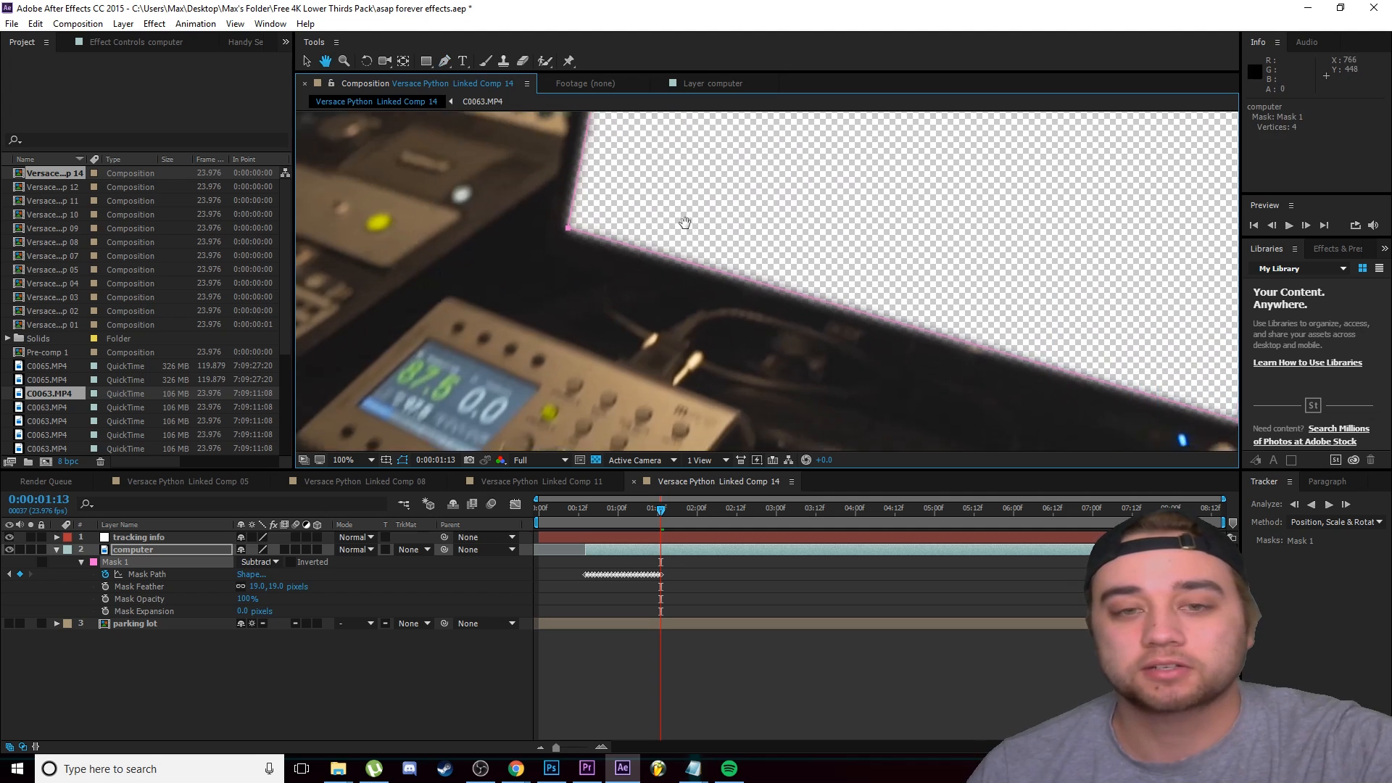
key("space")
left_click_drag(665, 271, 669, 357)
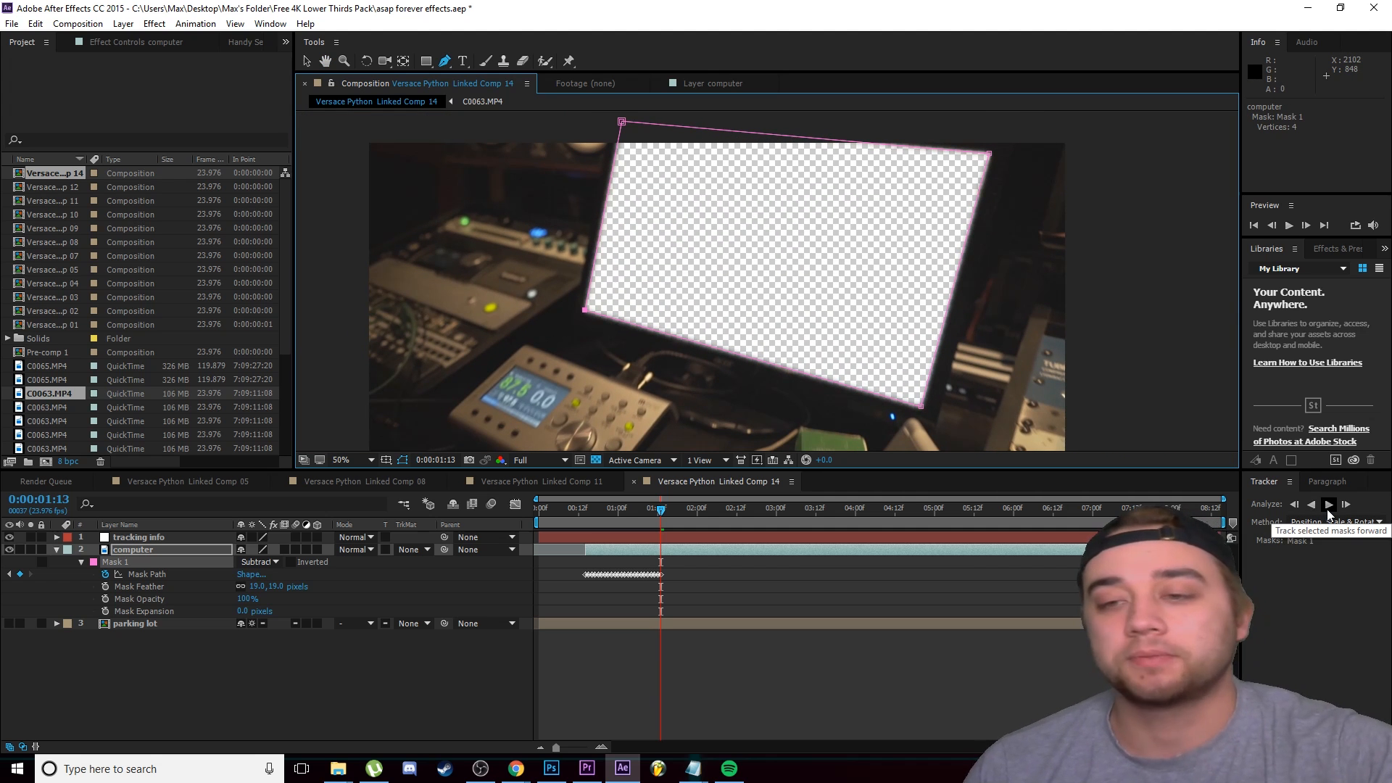
- Continue tracking the screen mask forward from 0:00:01:13, checking its corners at 0:00:02:08 before tracking further
left_click(1328, 506)
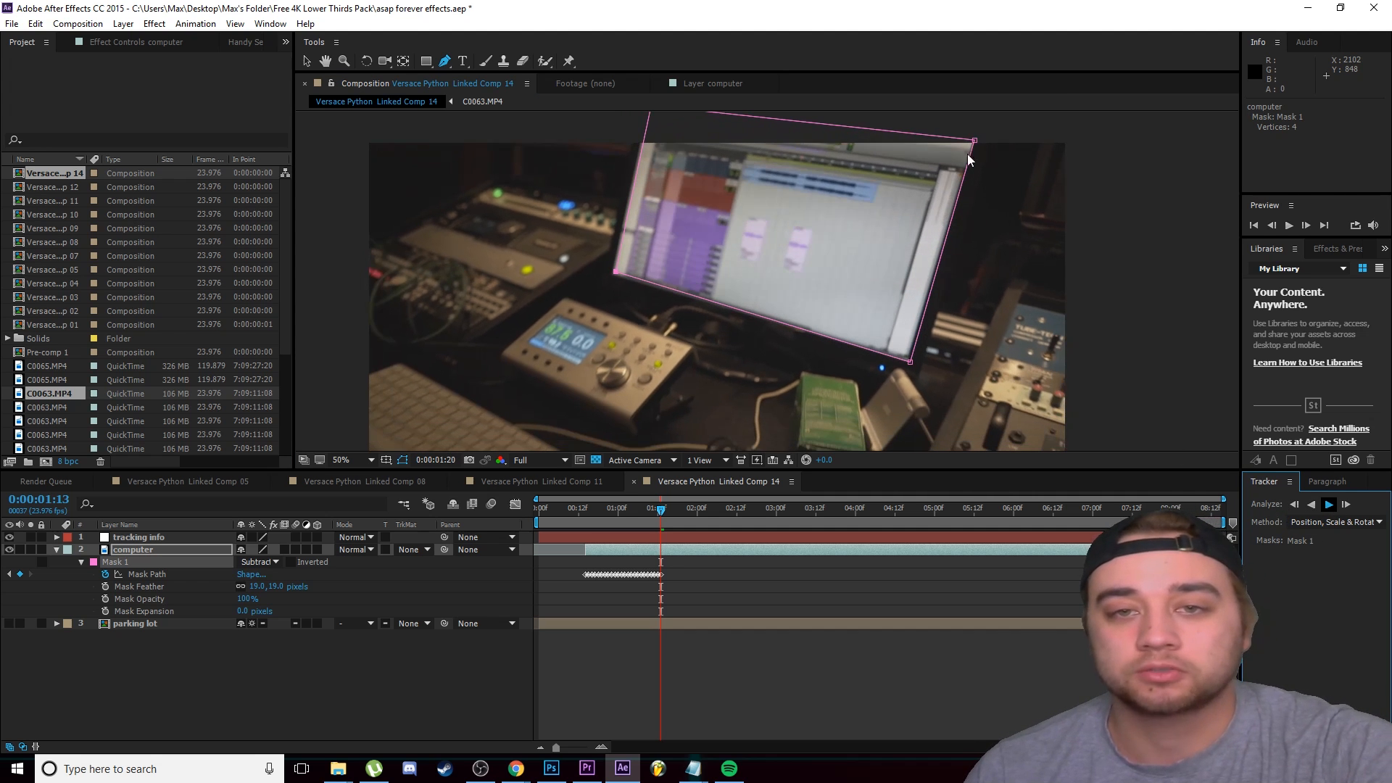
scroll(681, 206, "up", 4)
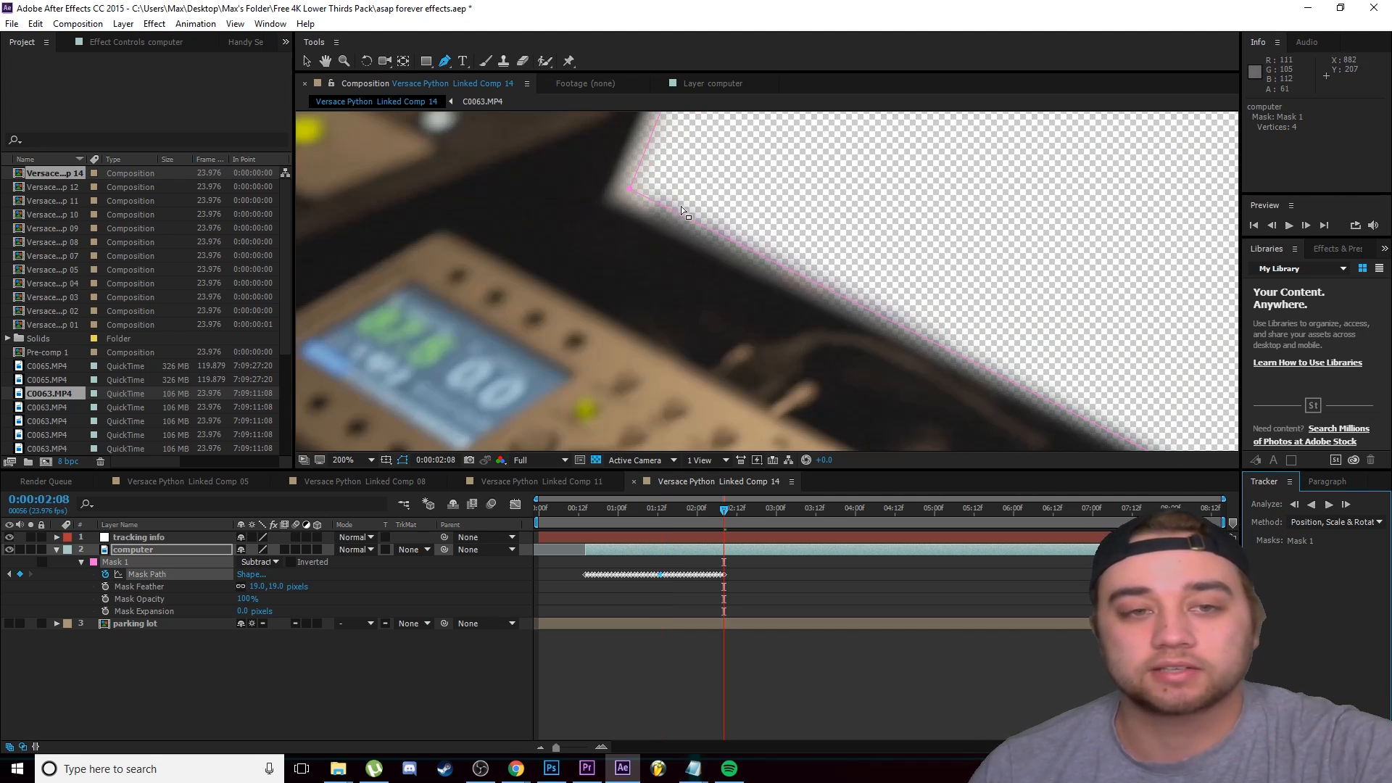
scroll(745, 224, "down", 4)
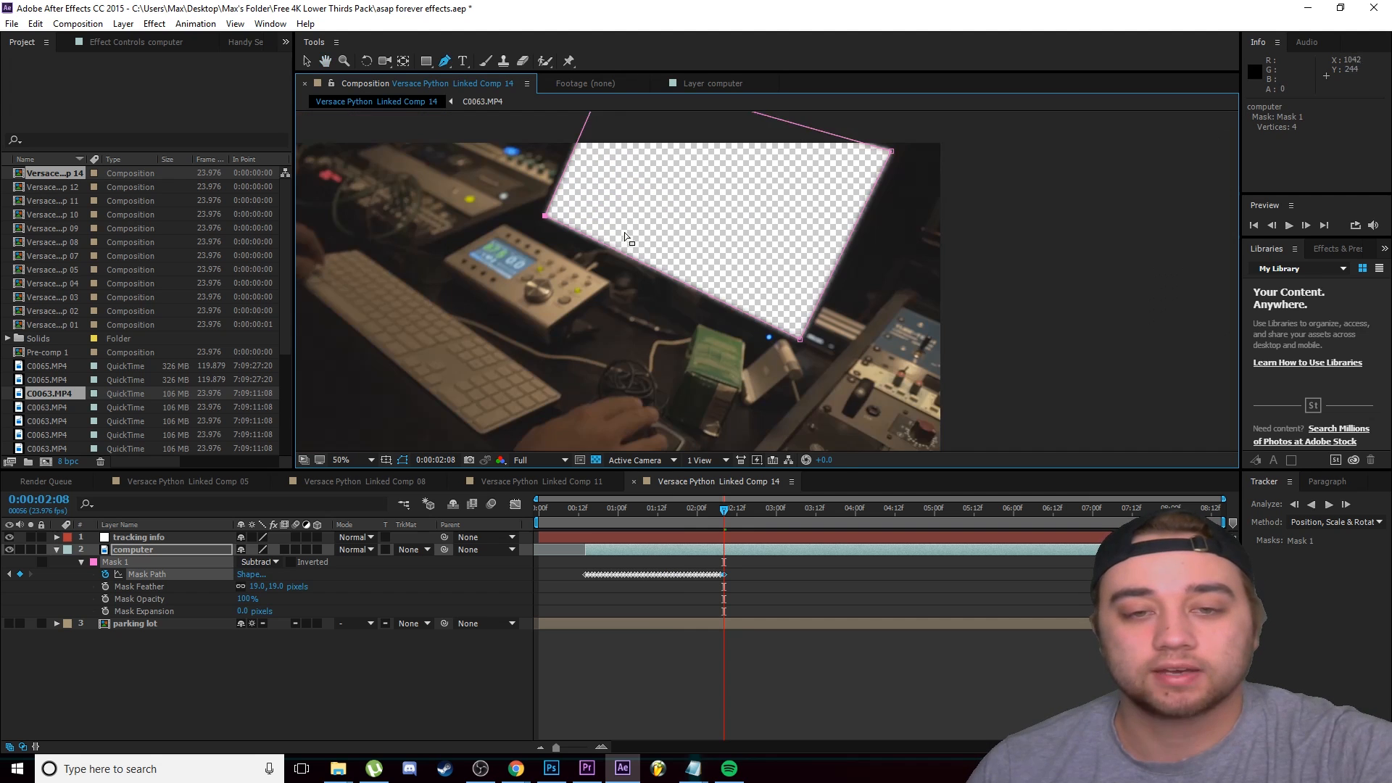
left_click_drag(630, 239, 712, 285)
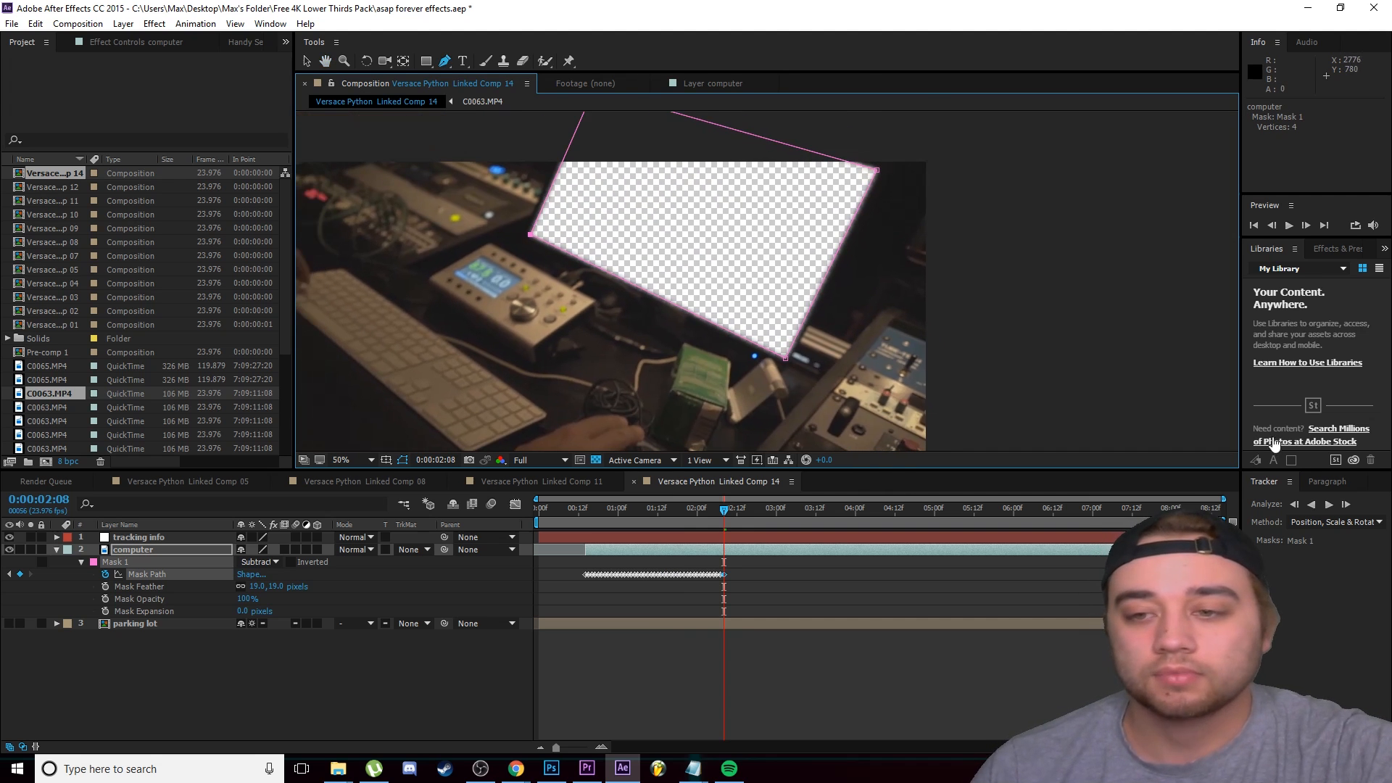
left_click(1328, 503)
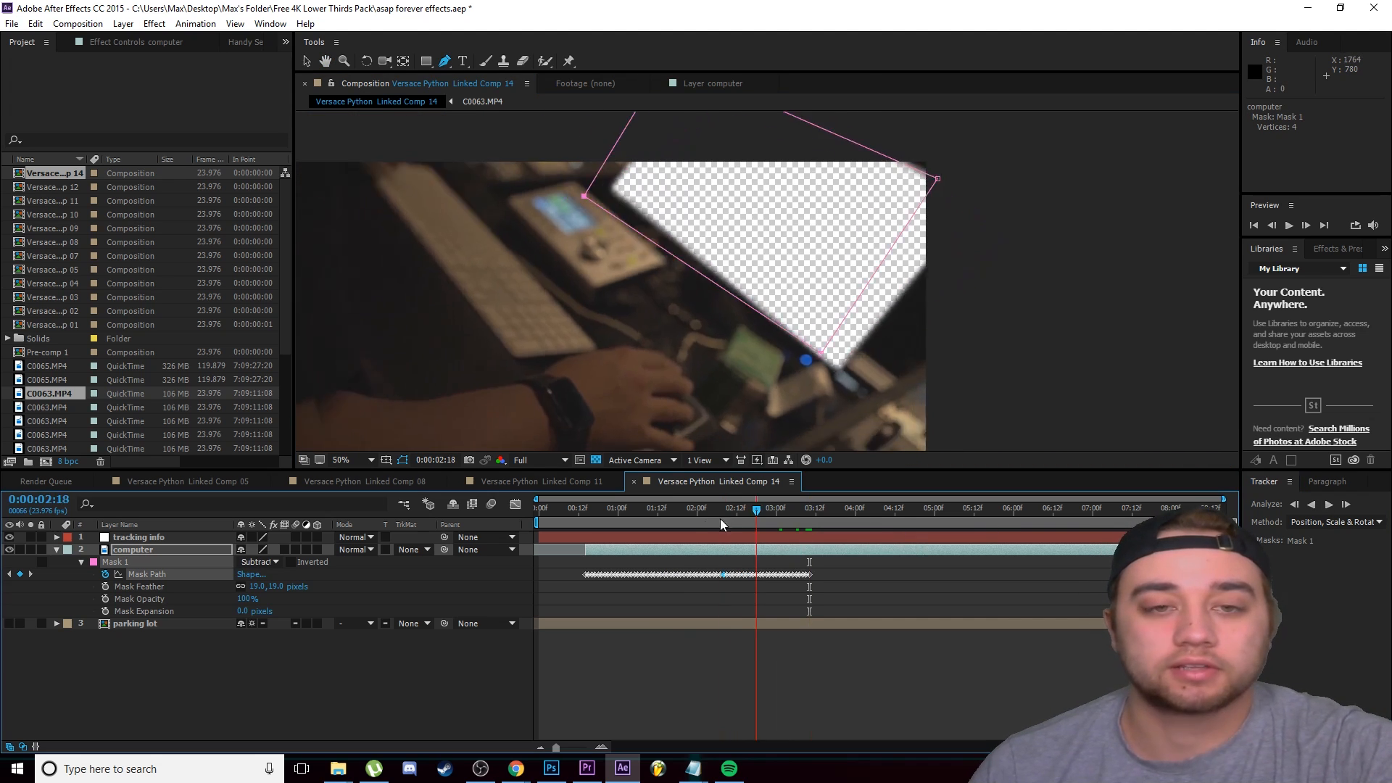
- At the "computer" layer's start, 0:00:00:14, set its scale to 270% and enable Position and Scale keyframes
left_click_drag(720, 519, 594, 521)
scroll(745, 302, "down", 2)
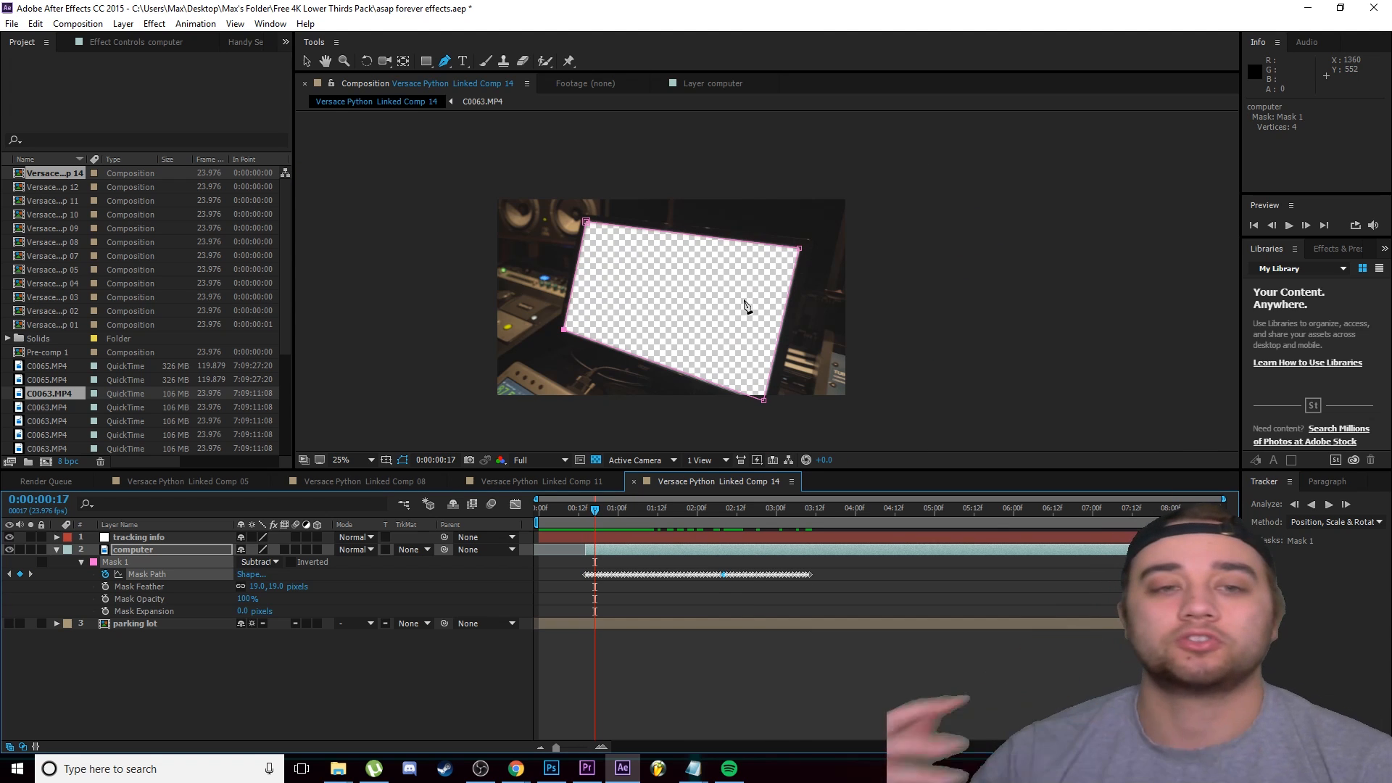
key("v")
key("i")
left_click(57, 550)
left_click(57, 550)
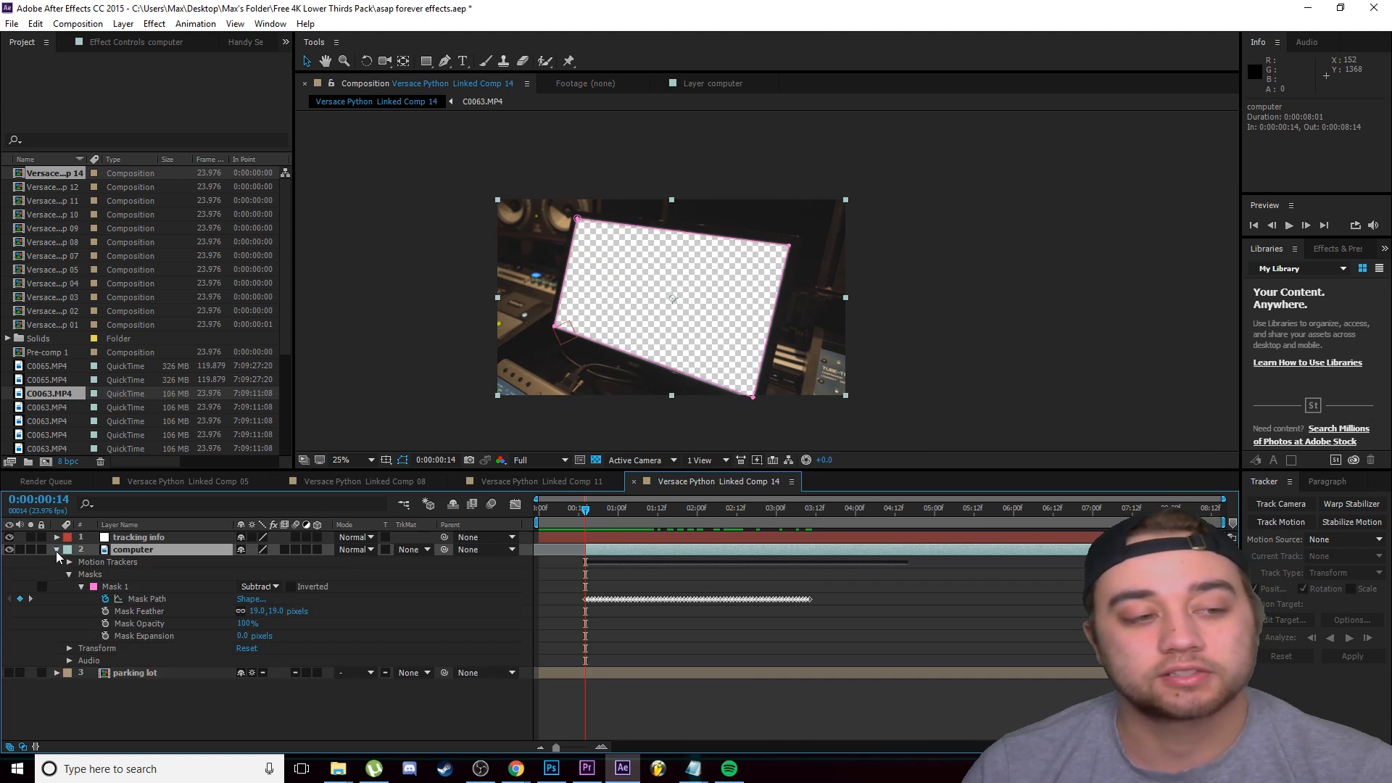
left_click(68, 648)
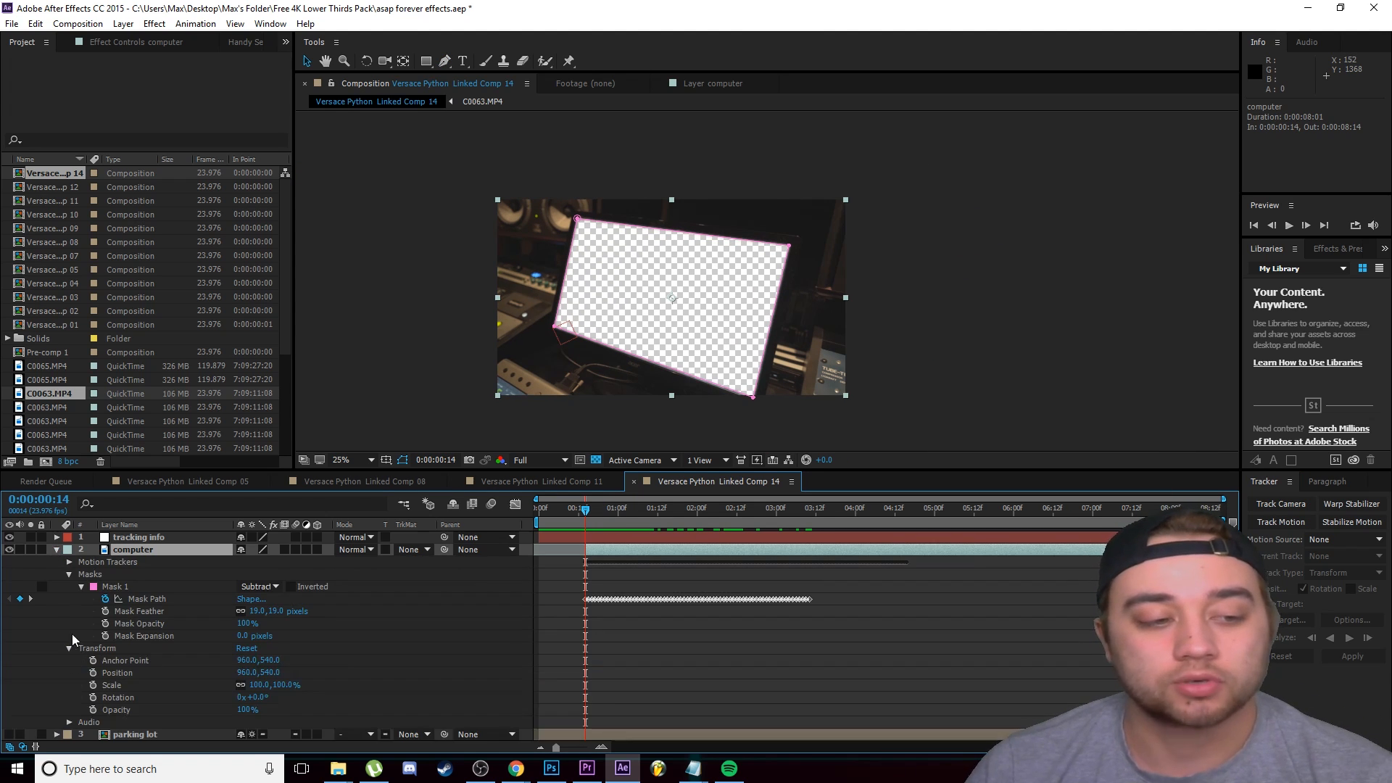
left_click_drag(284, 688, 389, 667)
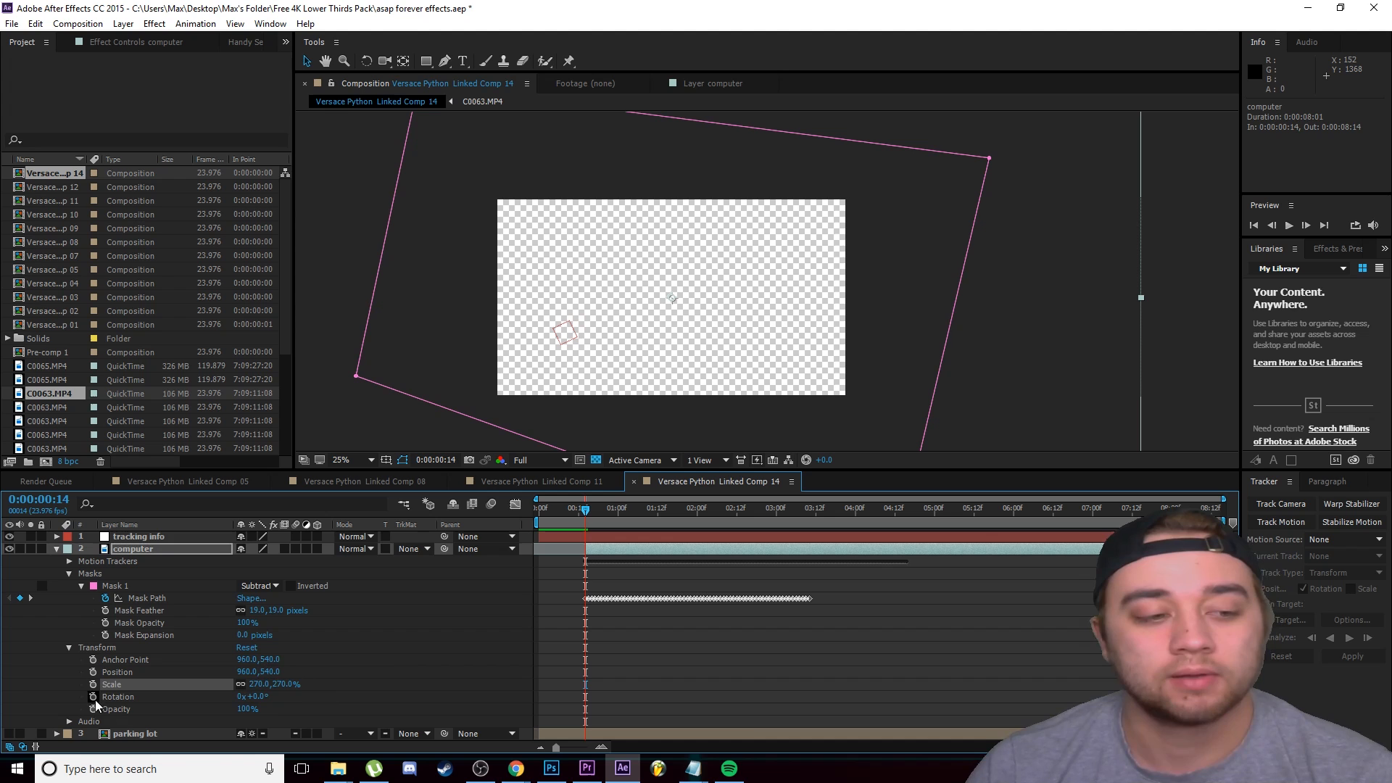
left_click(93, 672)
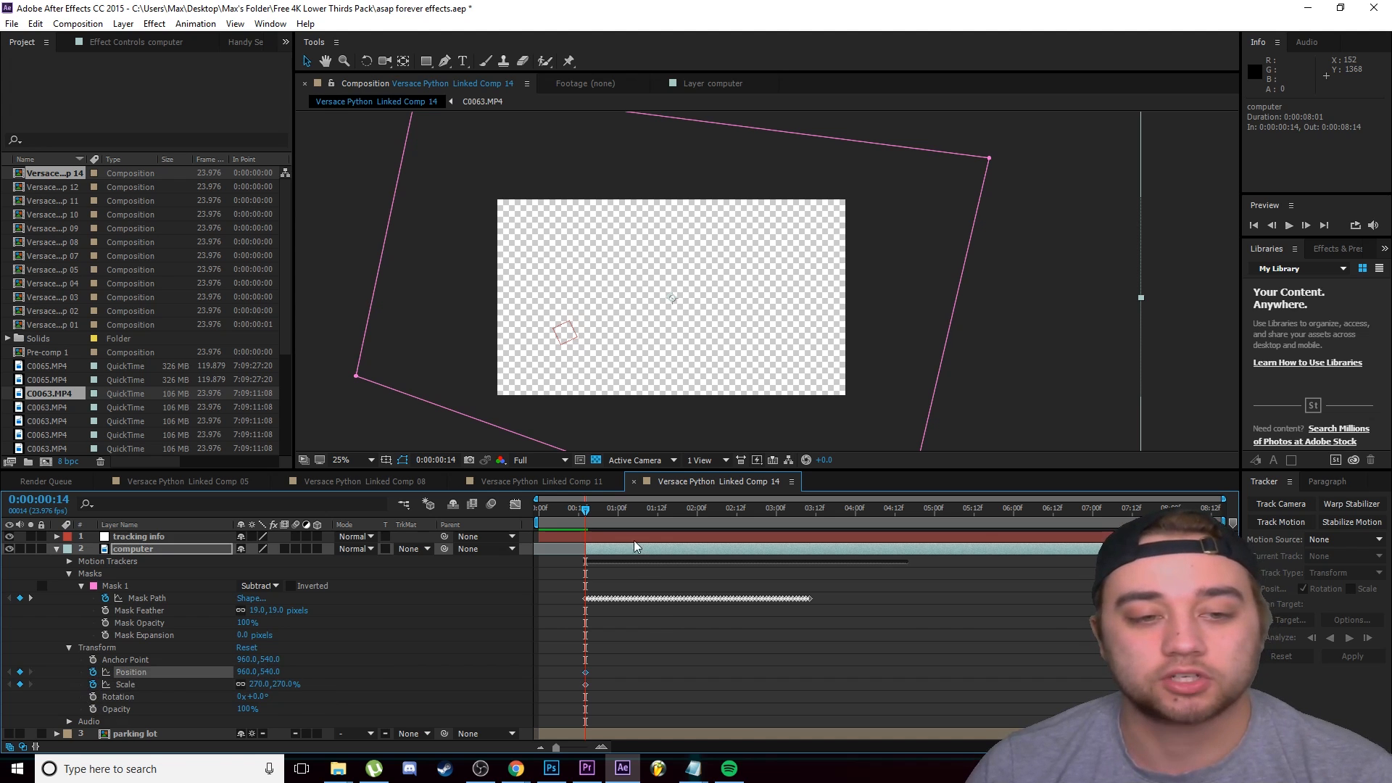
- Add a Scale keyframe of 100% on the "computer" layer at 0:00:01:07
left_click_drag(589, 510, 642, 522)
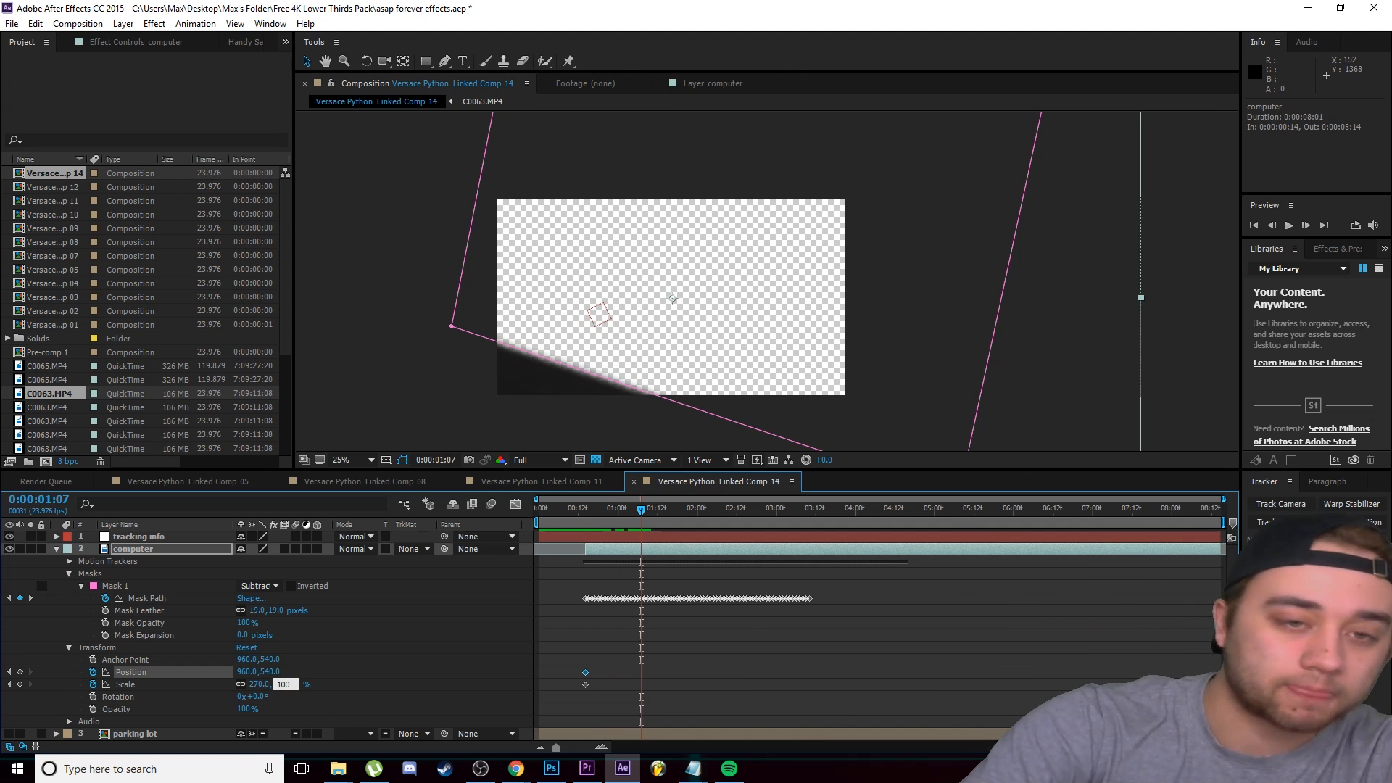
type("100")
key("Return")
mouse_move(642, 513)
left_mouse_down()
mouse_move(576, 533)
mouse_move(642, 523)
left_mouse_up()
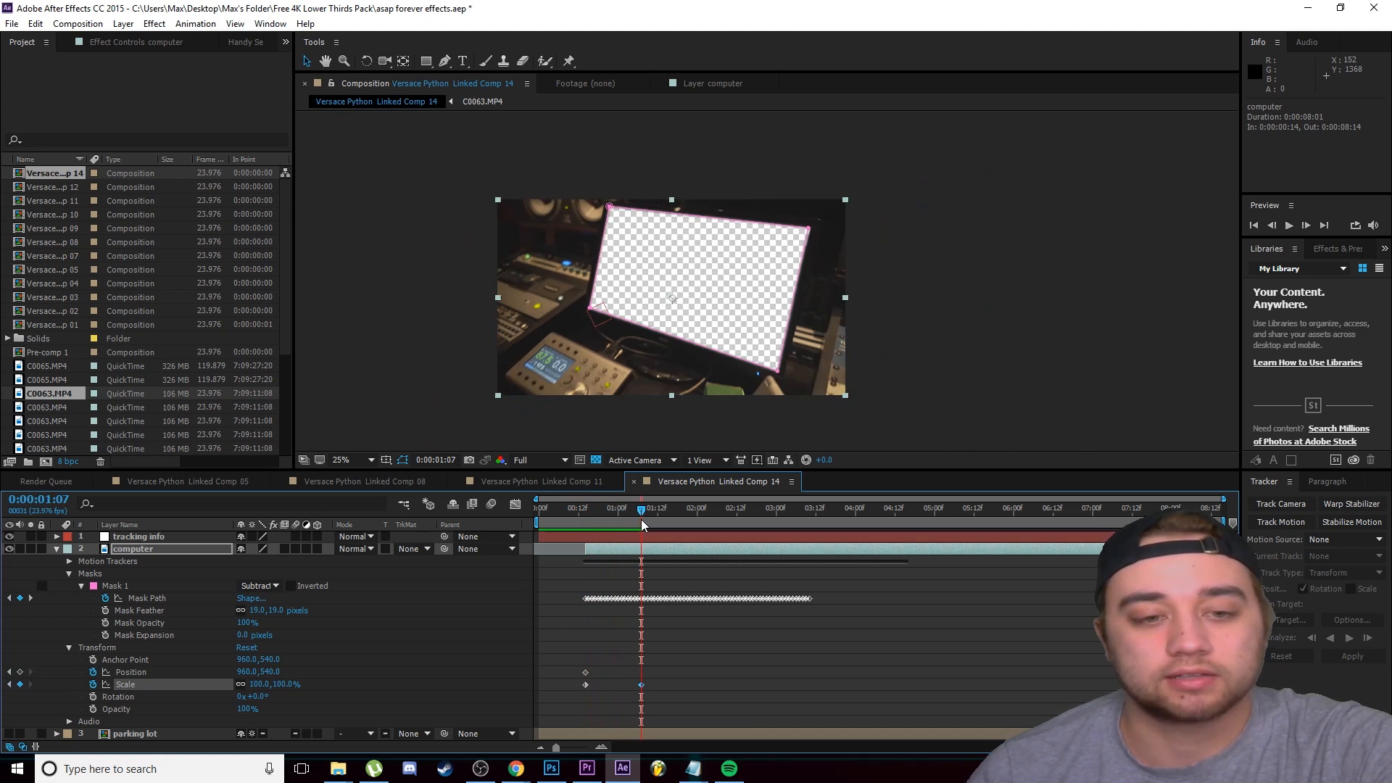
- Make the "parking lot" layer visible and scrub through the zoom-out between 0:00:00:14 and 0:00:01:14
left_click(10, 733)
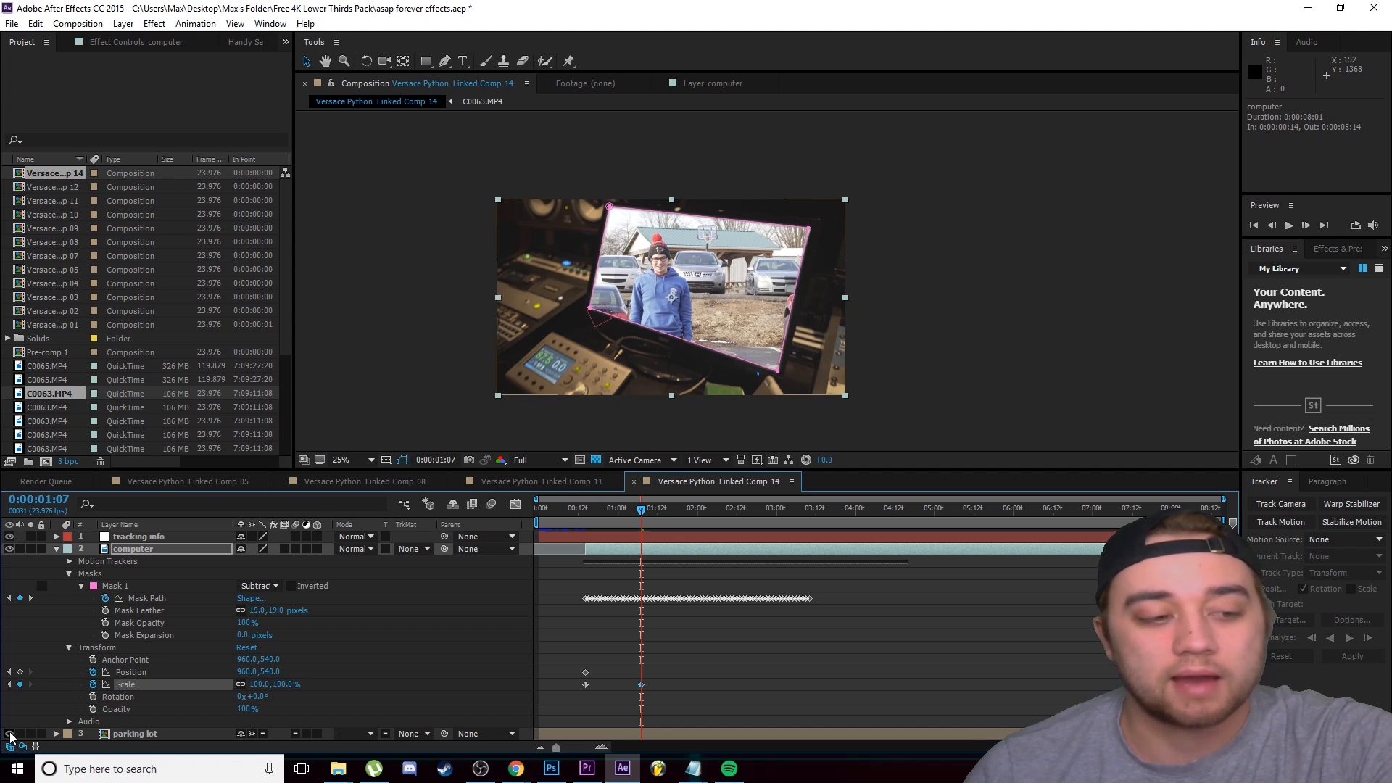
left_click_drag(652, 511, 664, 547)
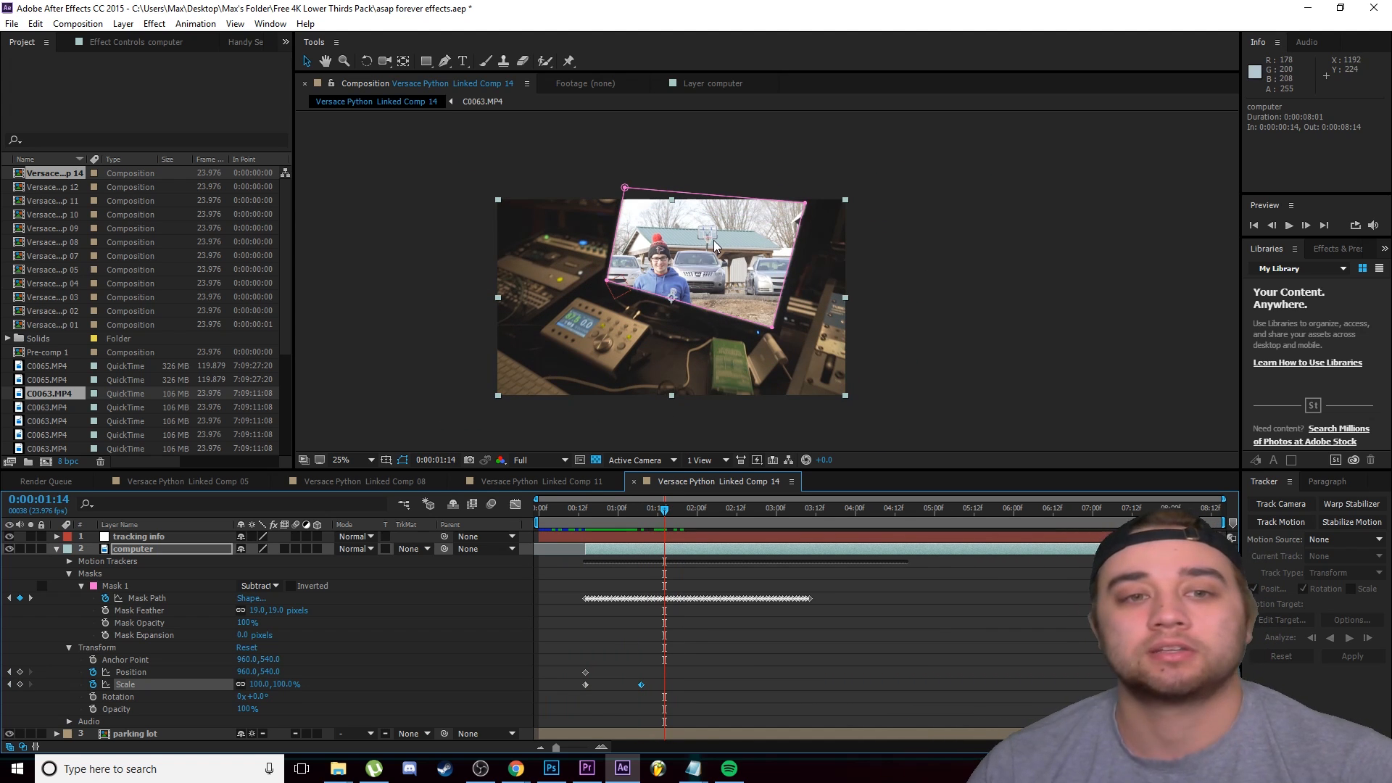
left_click_drag(660, 516, 600, 541)
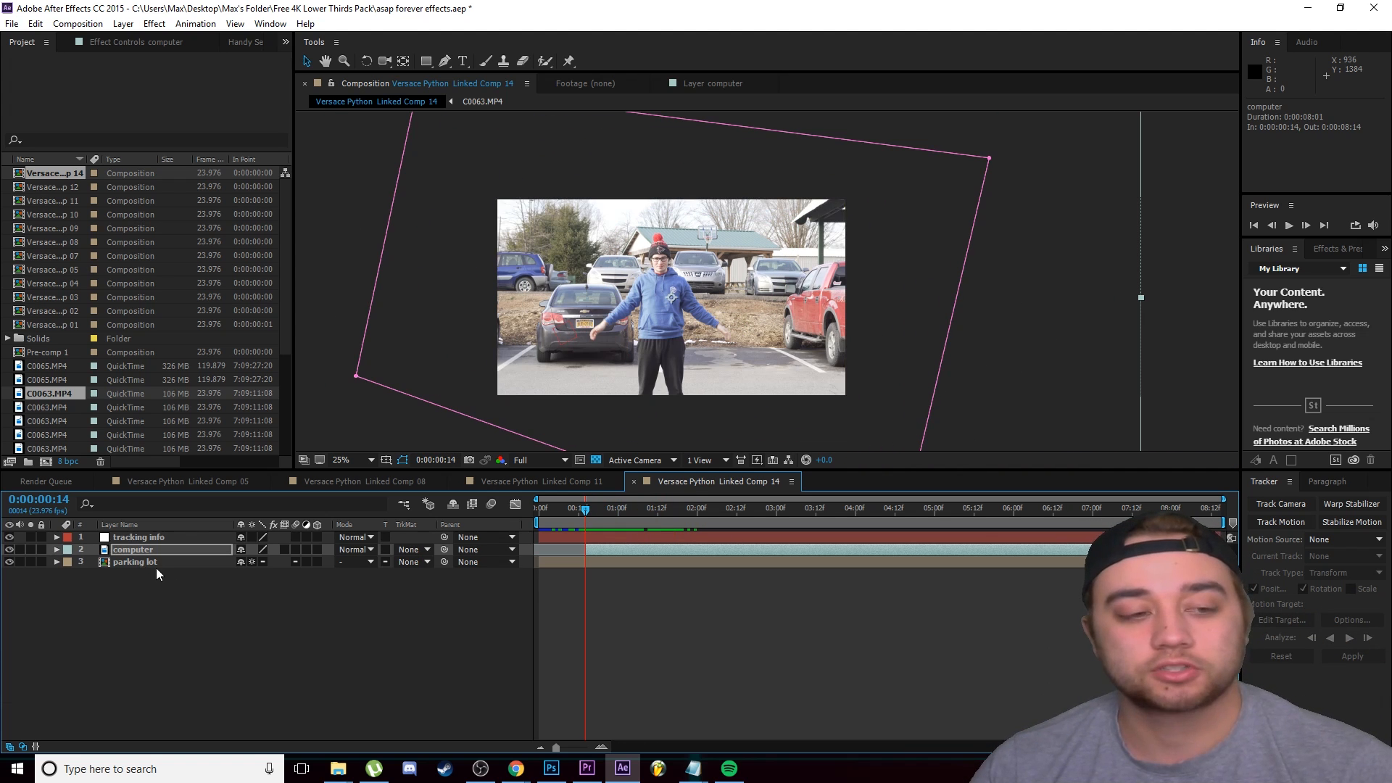
- Parent the "parking lot" layer to "tracking info" and scrub through the zoom-out from 0:00:00:14 to check the footage edges
left_click(158, 563)
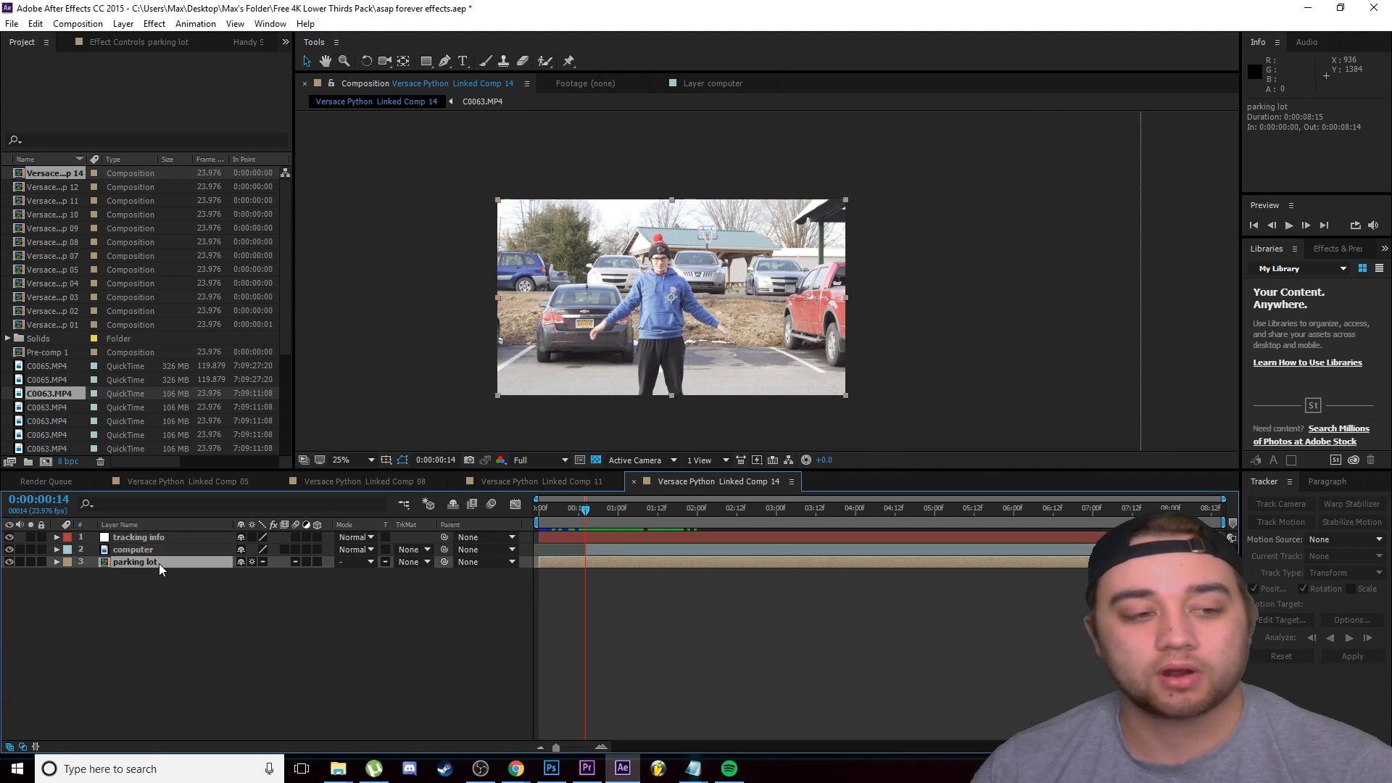
left_click(515, 563)
left_click(537, 599)
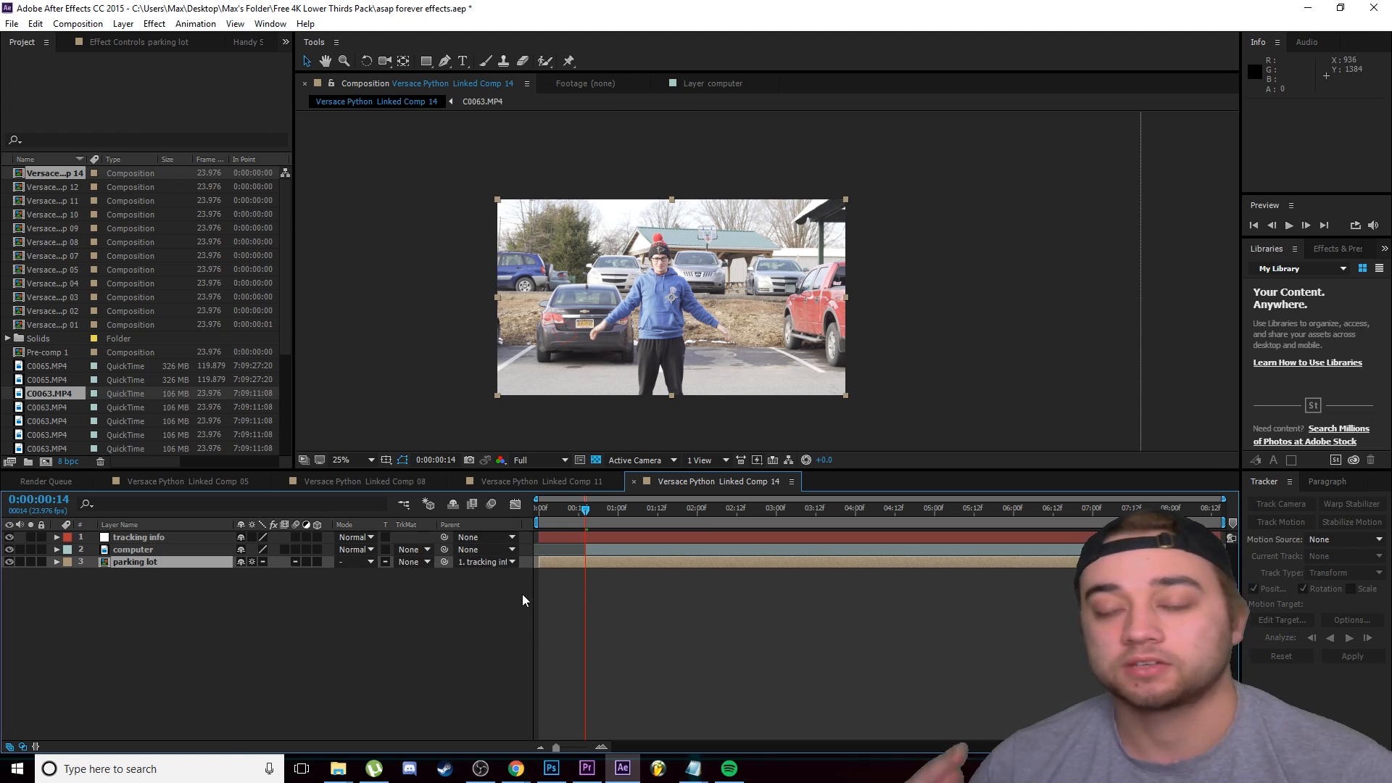
left_click_drag(602, 512, 674, 502)
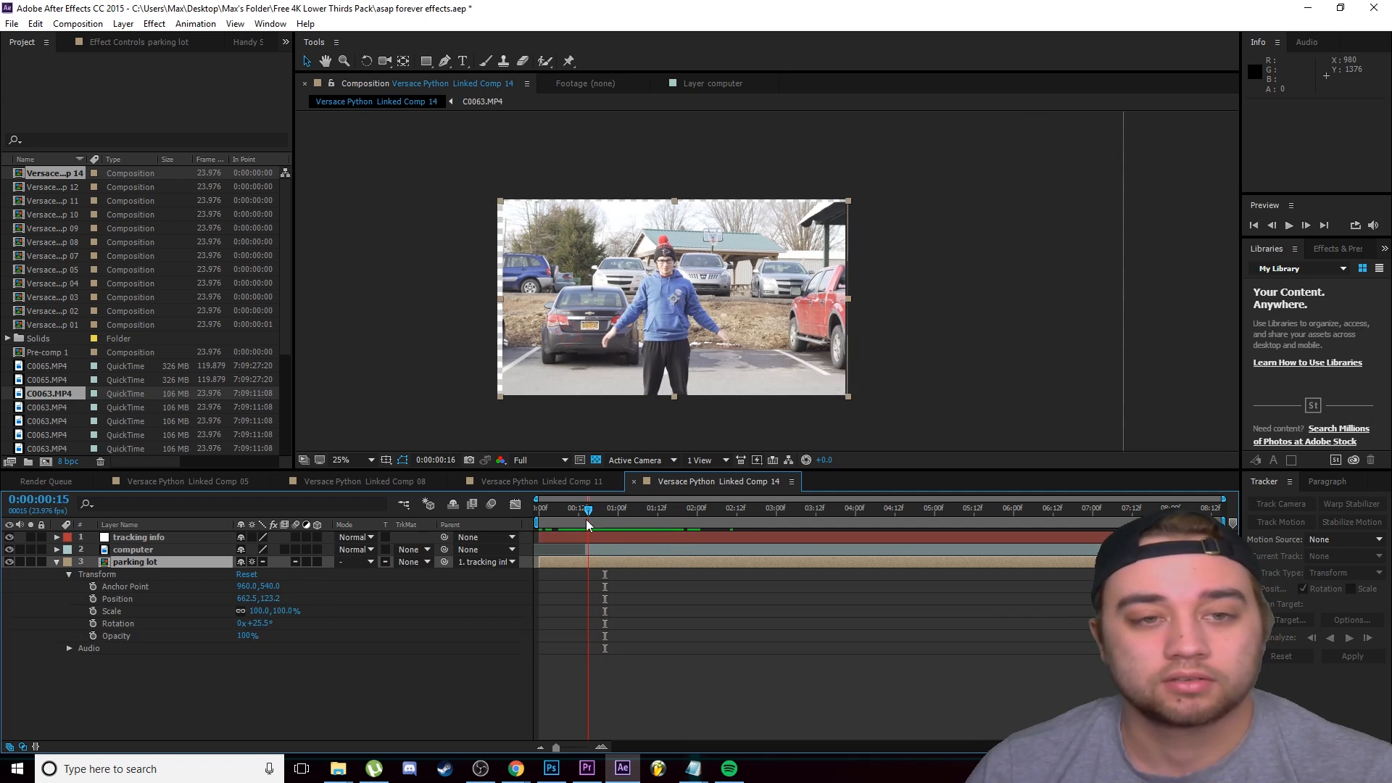
mouse_move(588, 521)
left_mouse_down()
mouse_move(645, 527)
mouse_move(615, 527)
left_mouse_up()
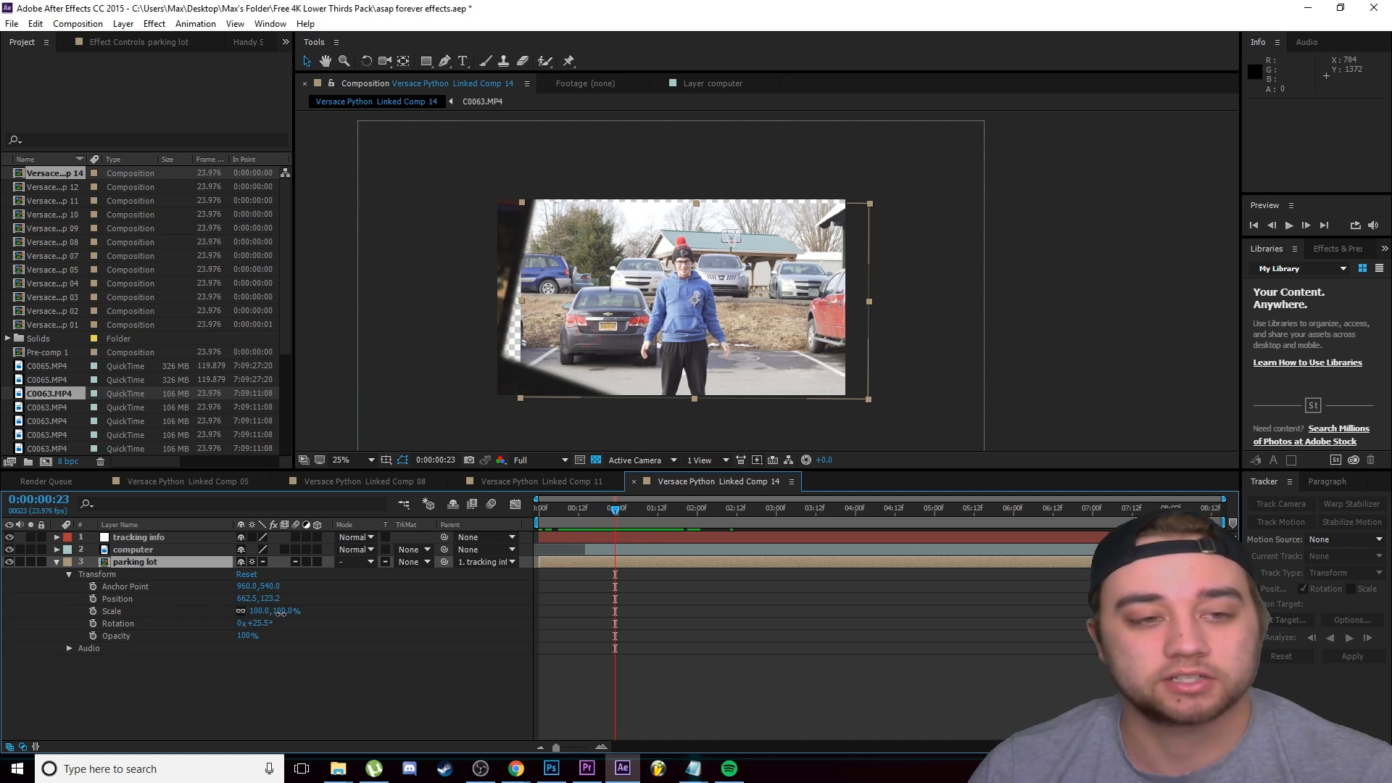
- Set the "parking lot" layer's scale to 118% and preview the zoom-out around 0:00:00:14
left_click_drag(281, 611, 294, 611)
left_click(606, 509)
left_click_drag(608, 530, 586, 586)
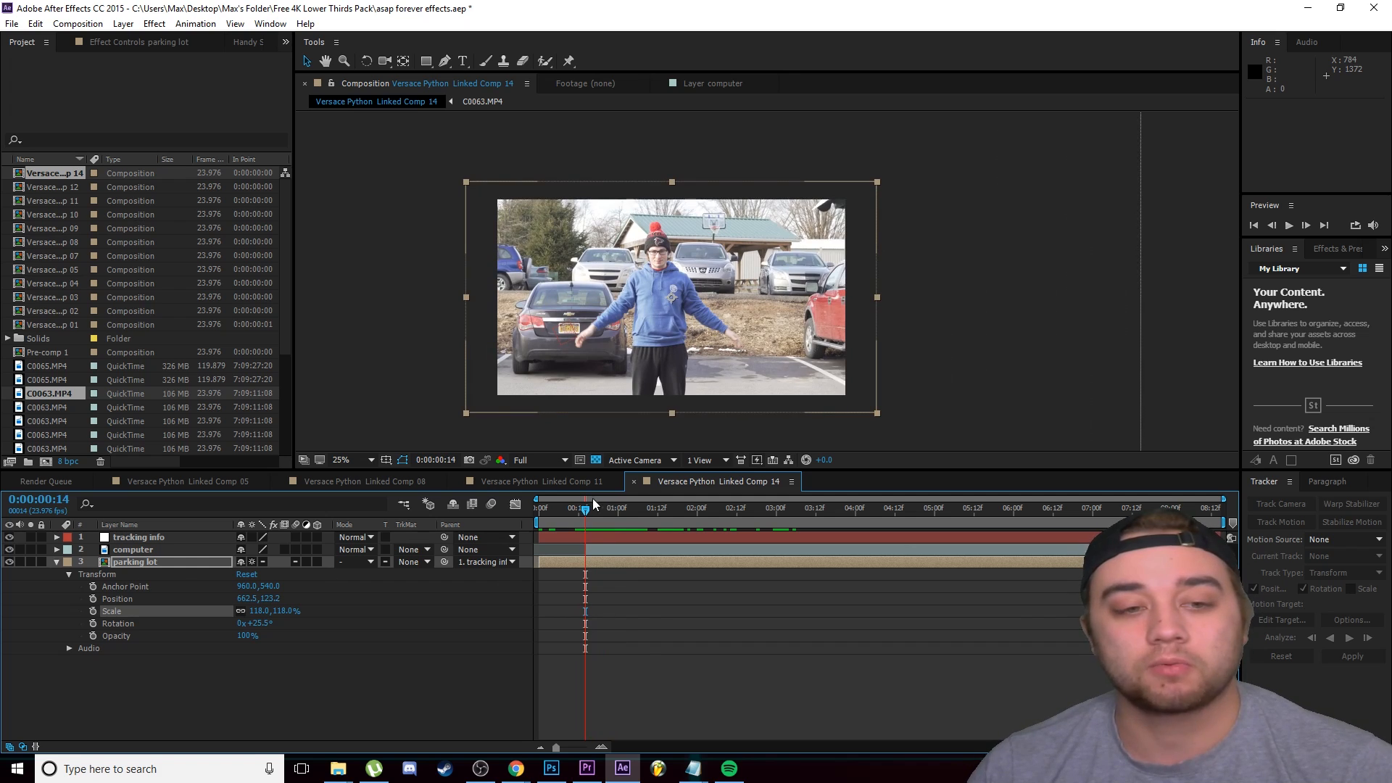
key("space")
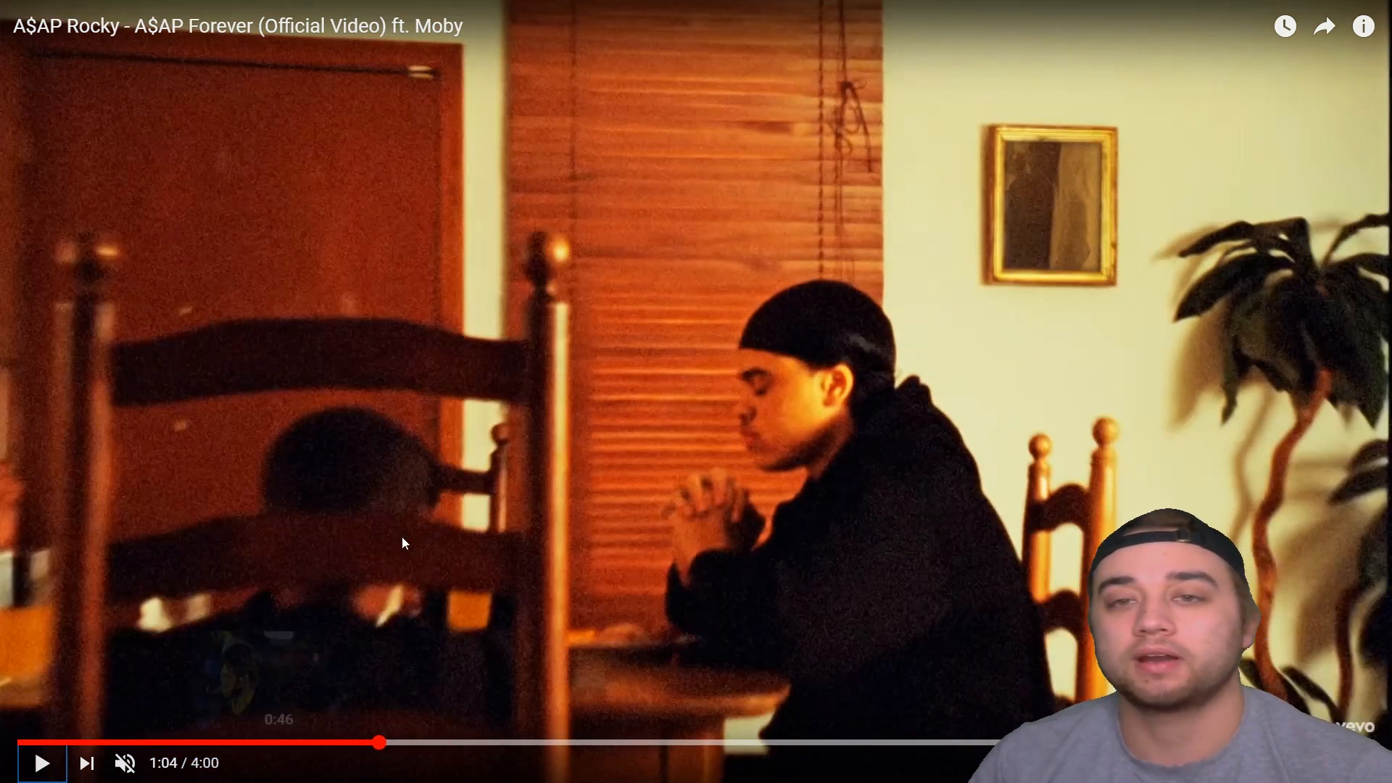
- Leave the full-screen reference video and split the "parking lot" layer at 0:00:00:14 in After Effects
left_click(1353, 764)
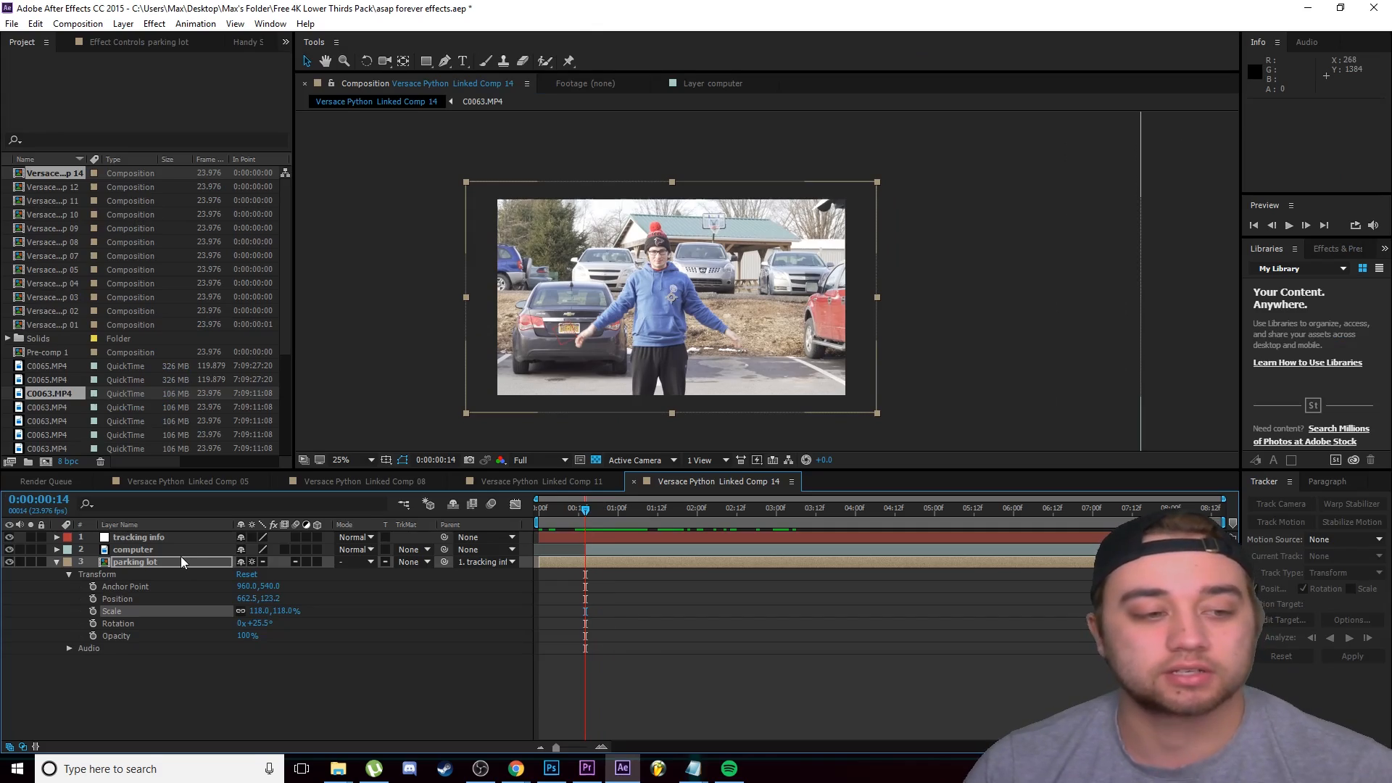
left_click(184, 557)
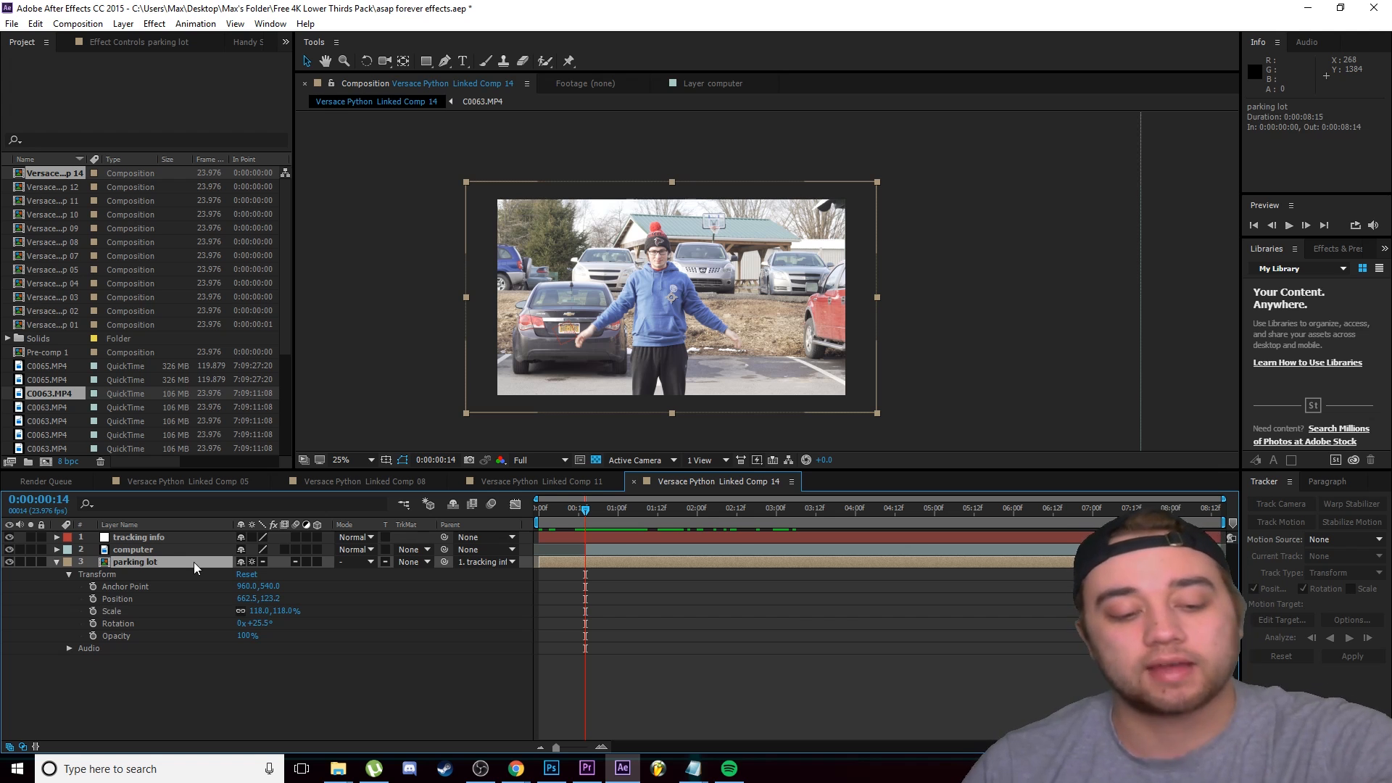
key("ctrl+shift+d")
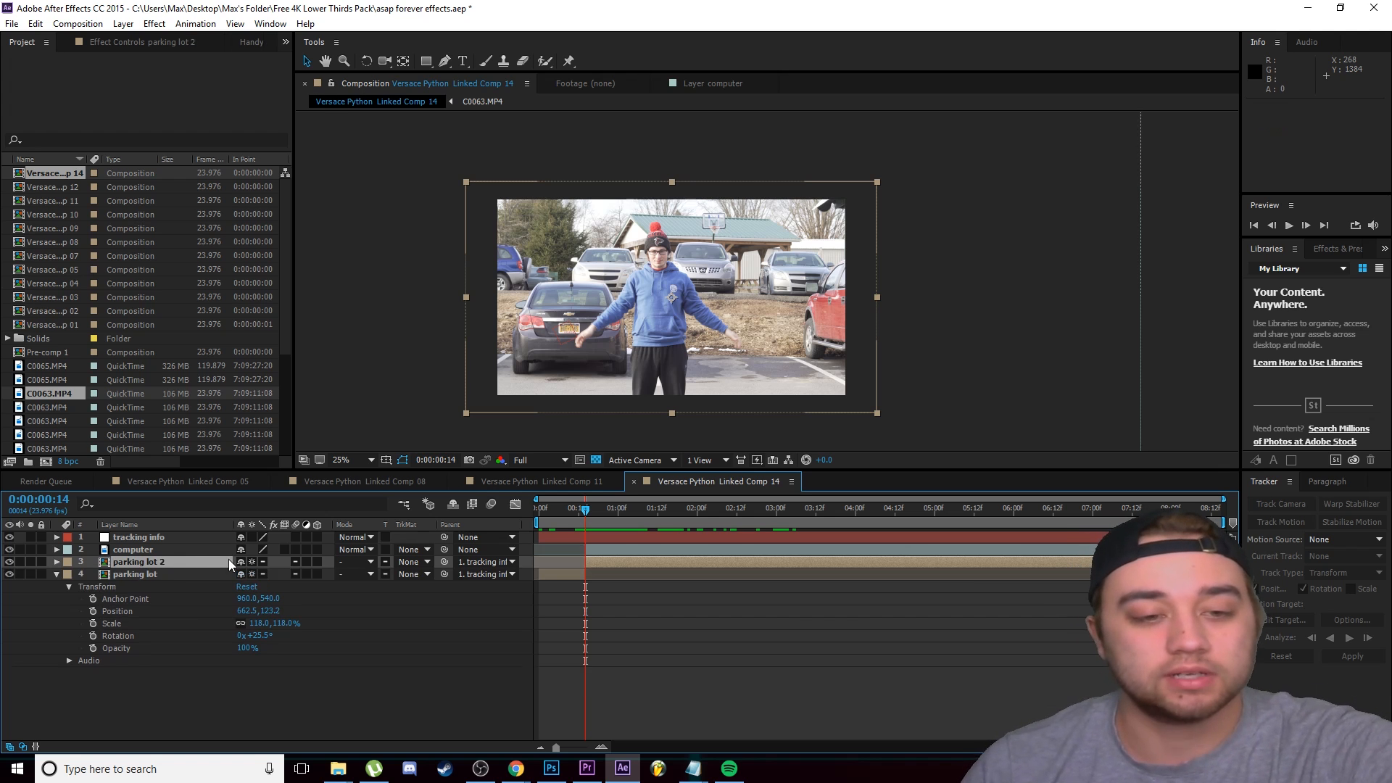
- Apply Freeze Frame to the "parking lot 2" layer and scrub through the zoom-out from 0:00:00:14
right_click(158, 560)
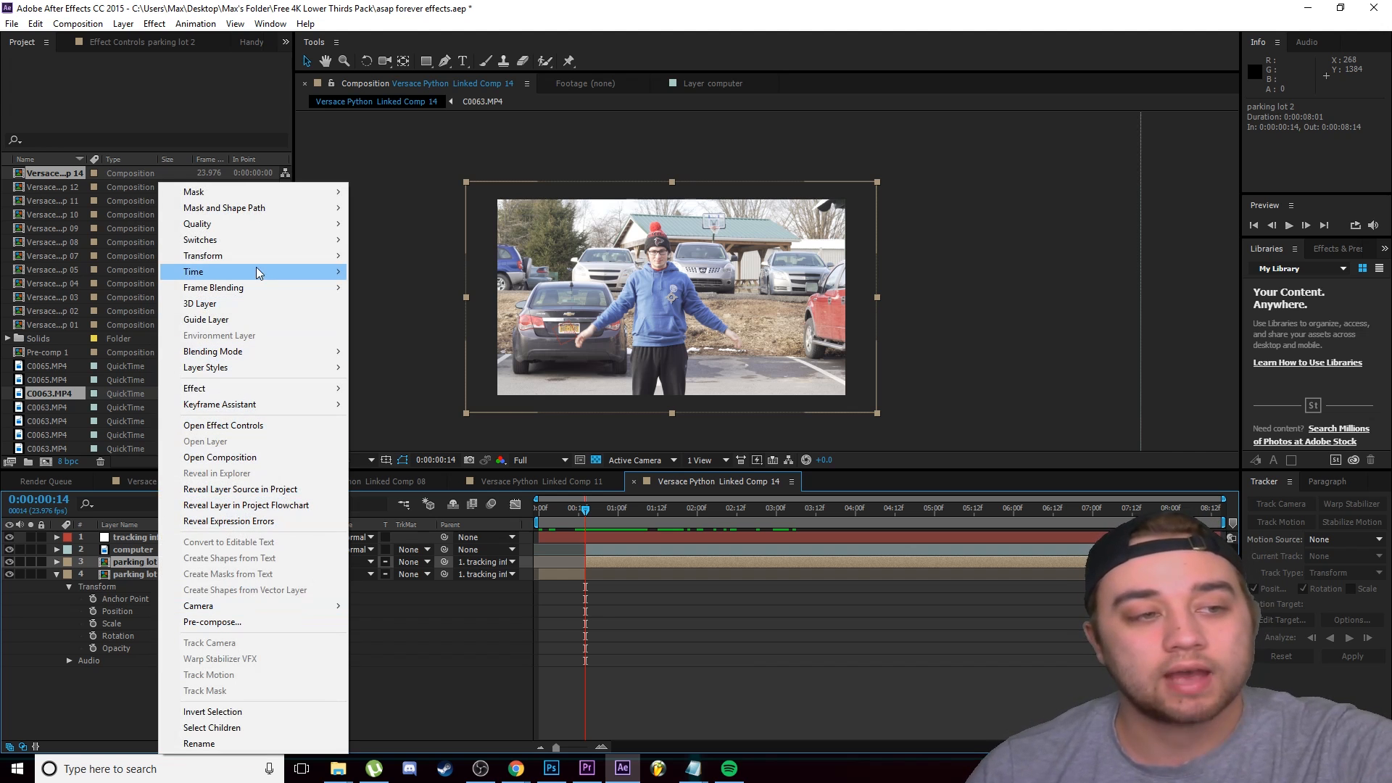
mouse_move(251, 270)
left_click(406, 321)
left_click_drag(585, 510, 610, 536)
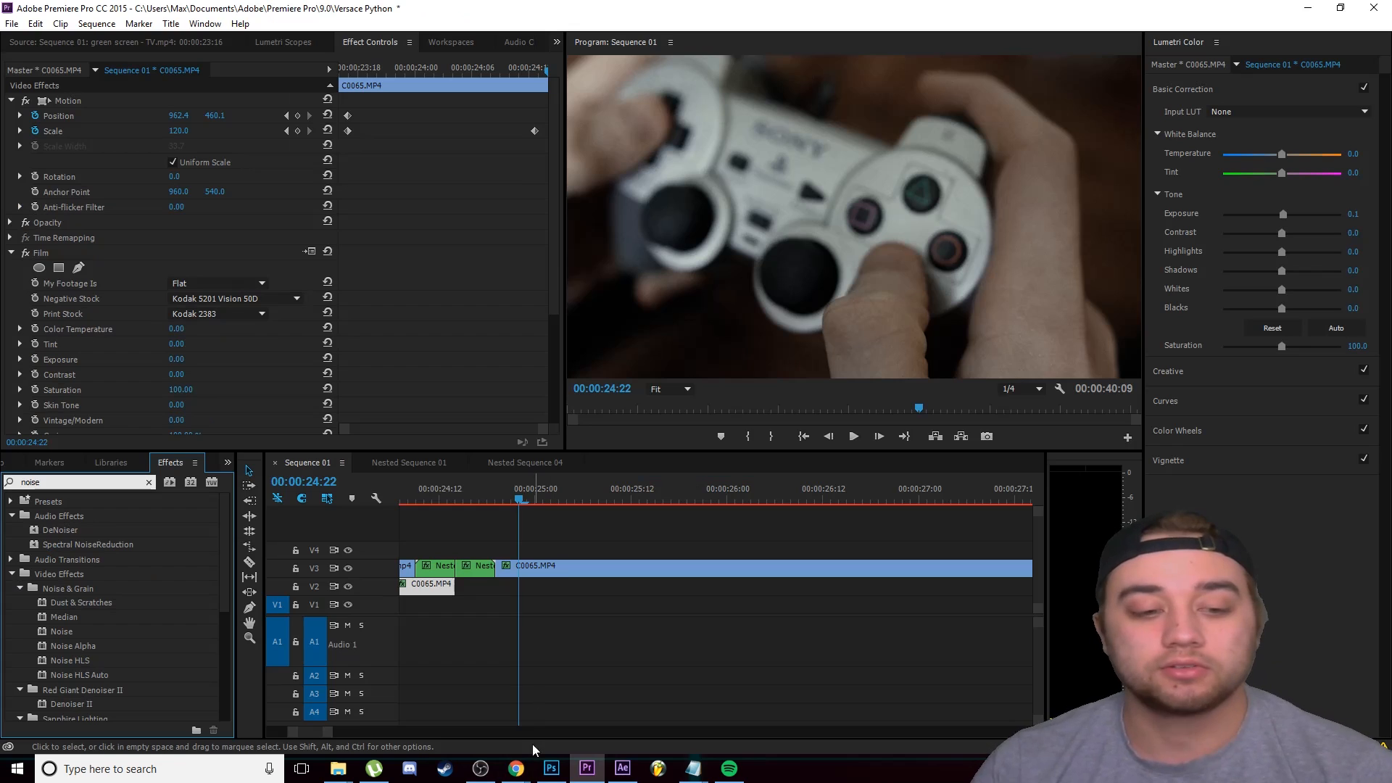
- Switch to the A$AP Forever video in Chrome and play it for reference
mouse_move(516, 766)
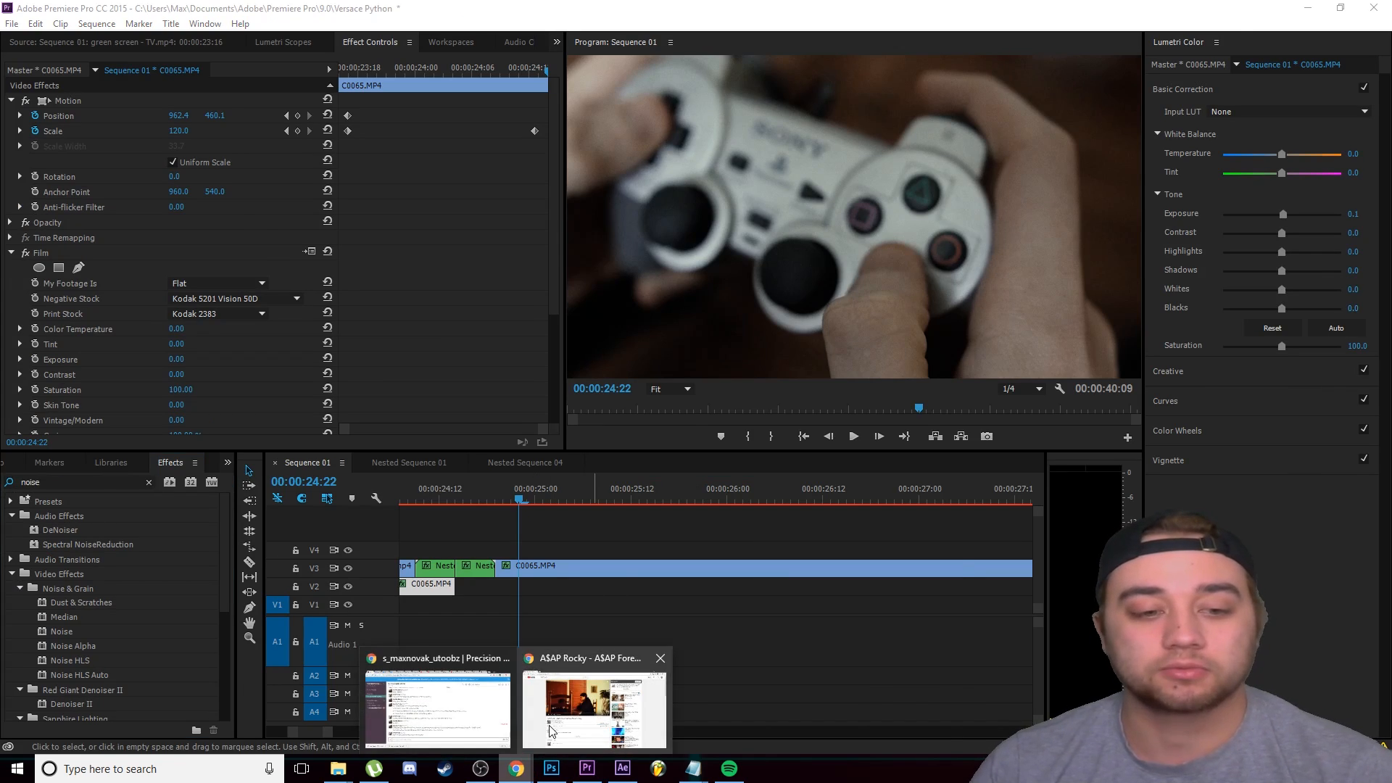
left_click(599, 712)
left_click(252, 431)
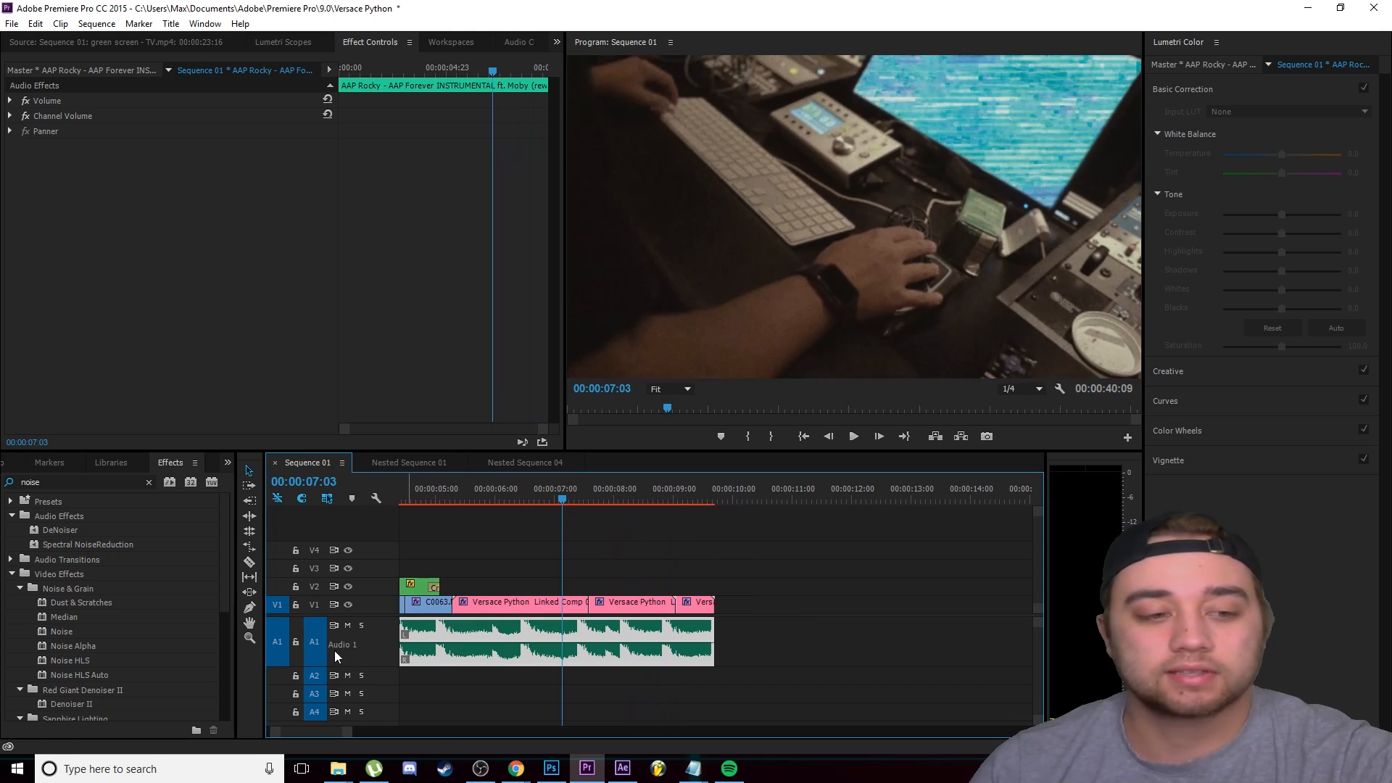
- Mute the Audio 1 track in Premiere Pro's Sequence 01 and play the sequence from 00:00:07:03 to review the zoom-out transitions
left_click(347, 625)
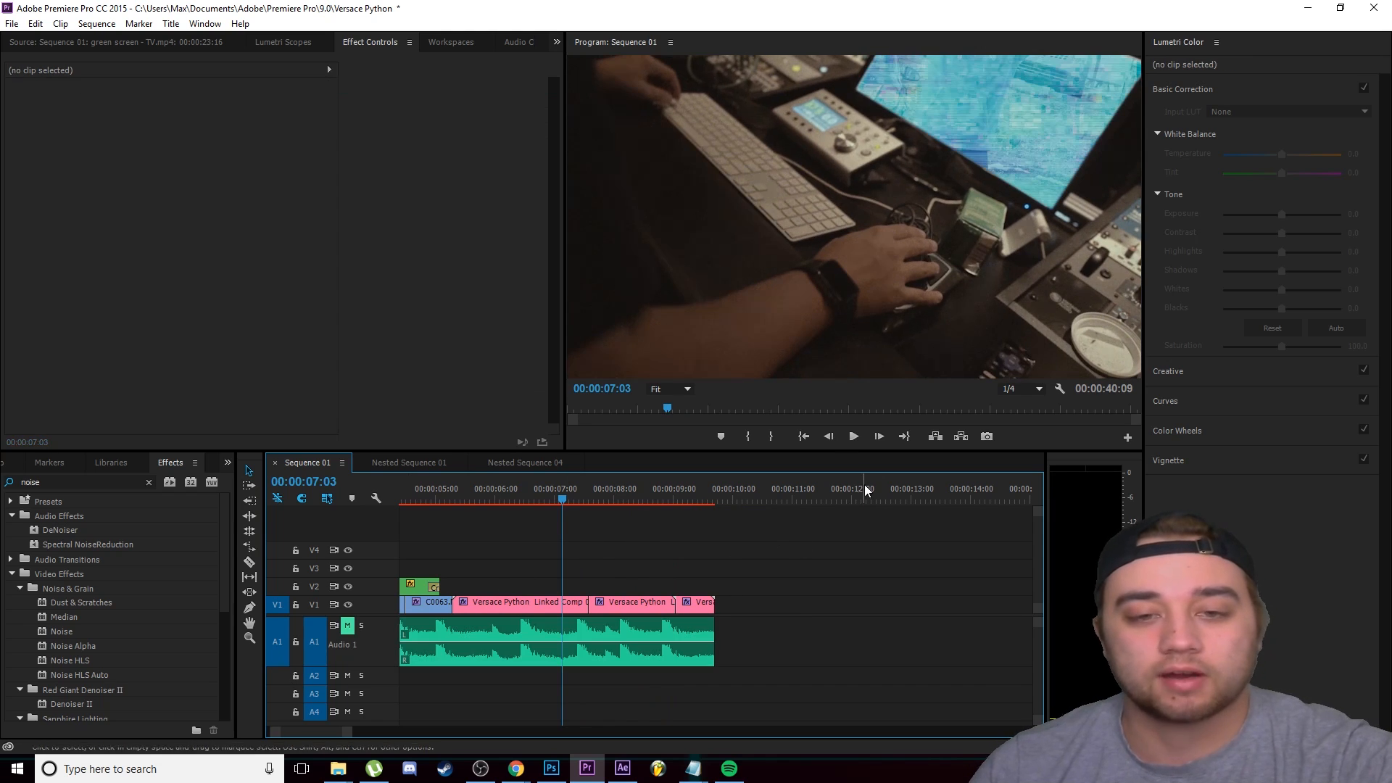
left_click(850, 445)
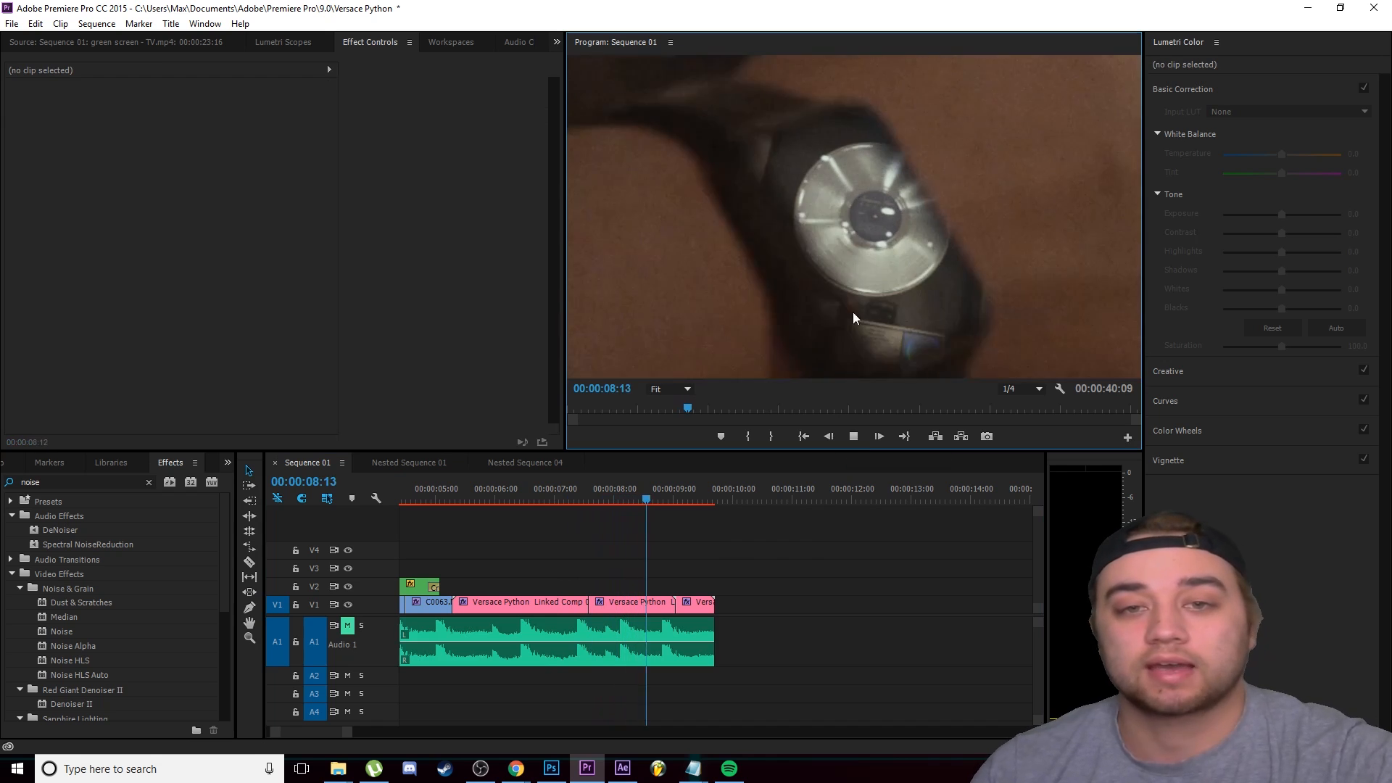
left_click(683, 497)
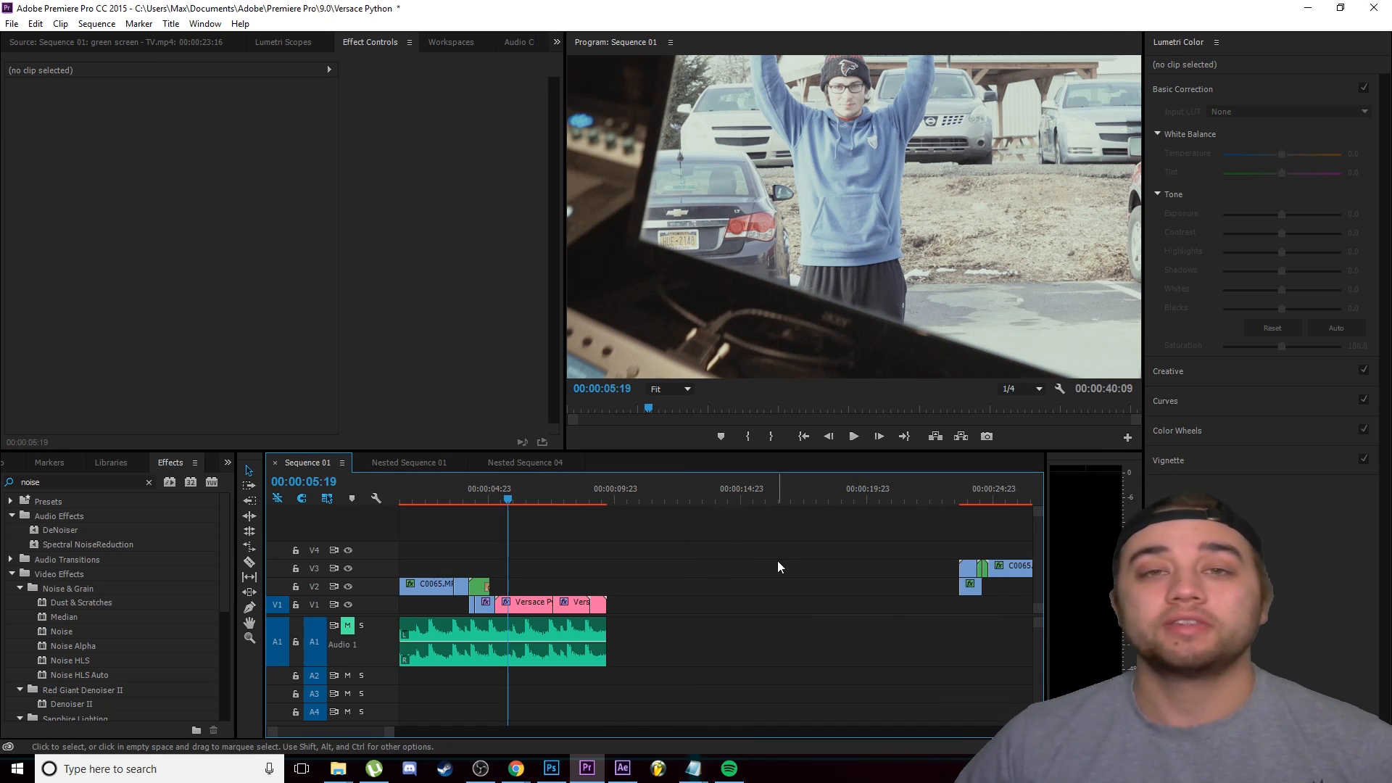